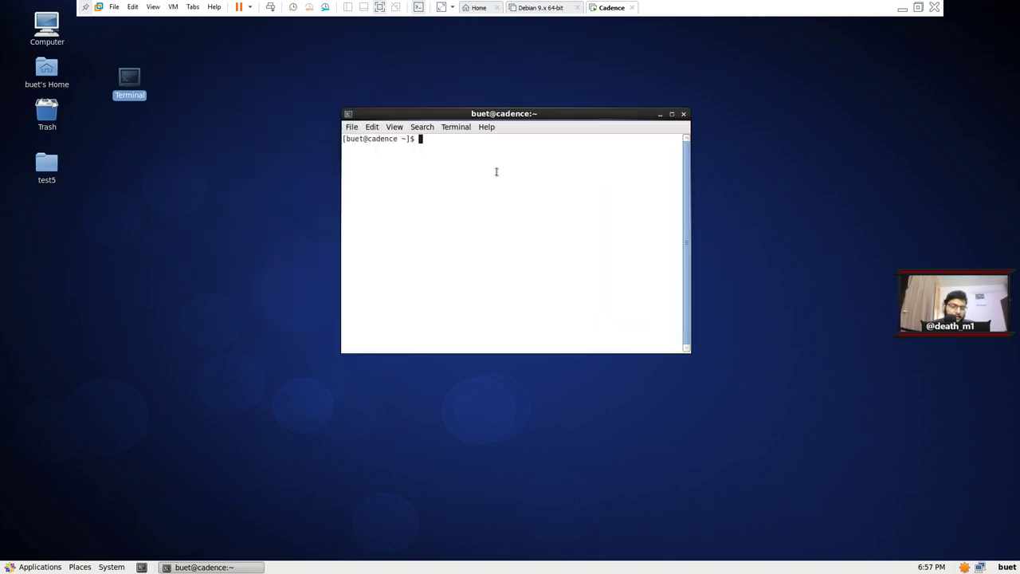
Launch Virtuoso as a background process with virtuoso&, and move and enlarge its log window over the terminal
text(virtuoso)
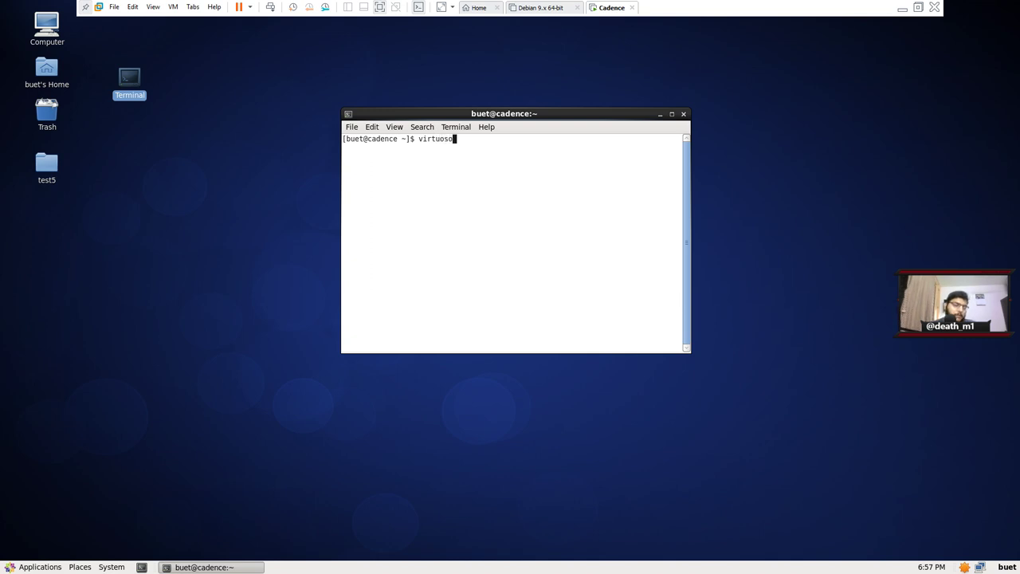
text(&)
key(Return)
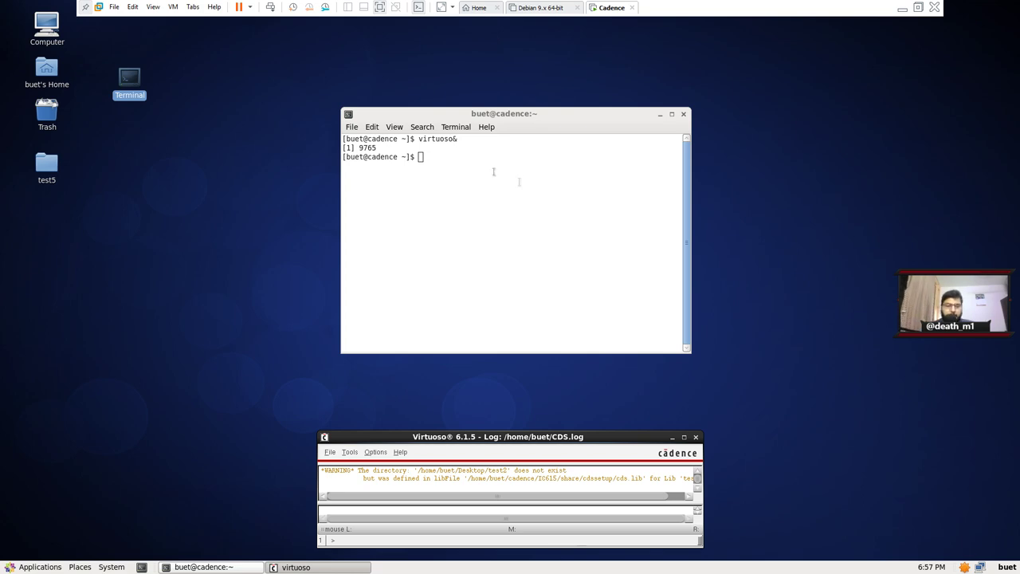
drag(584, 439, 571, 154)
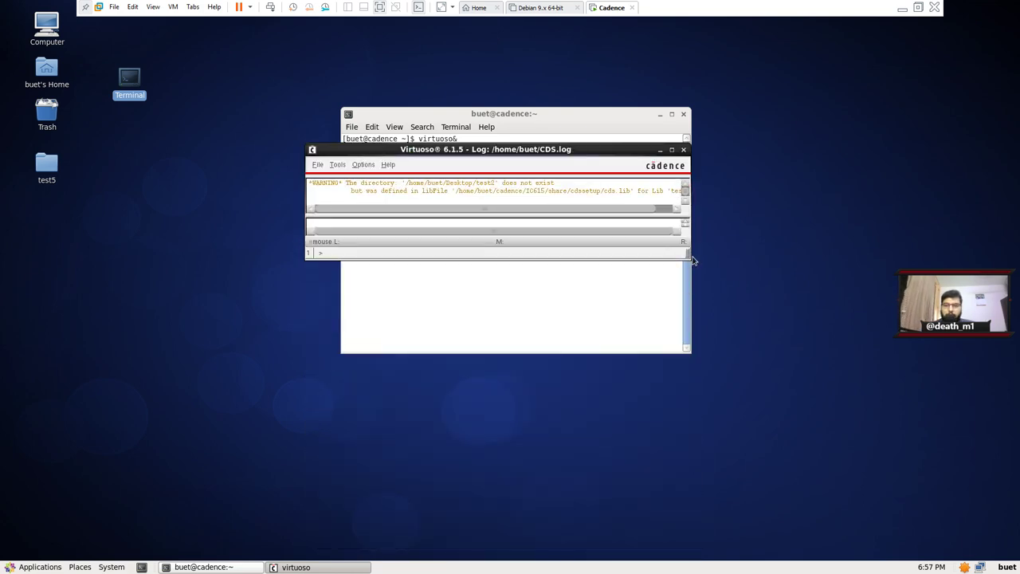
drag(691, 260, 839, 381)
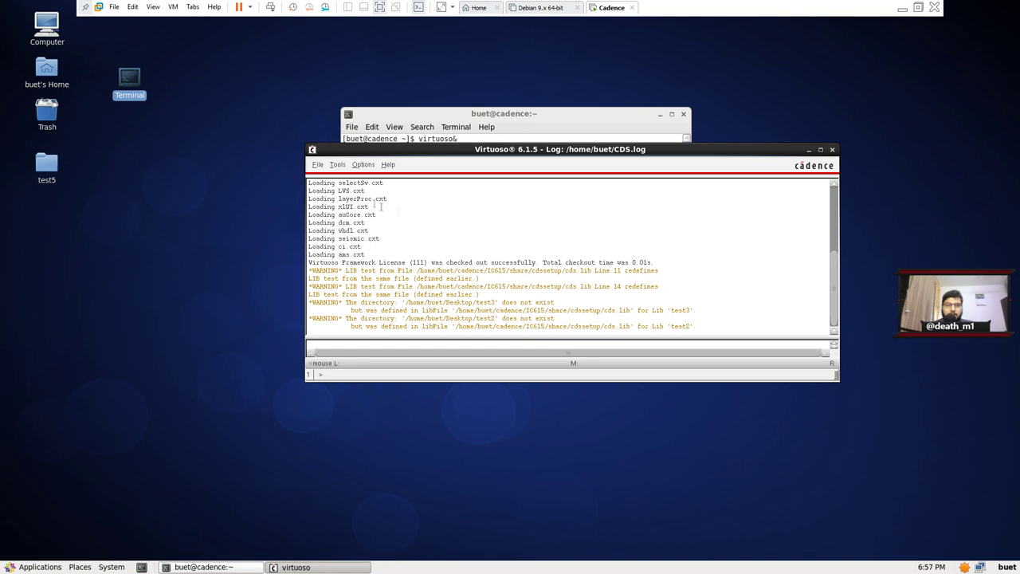
Start a new library named youtubetest_1 in the /home/buet directory
click(317, 165)
mouse_move(364, 184)
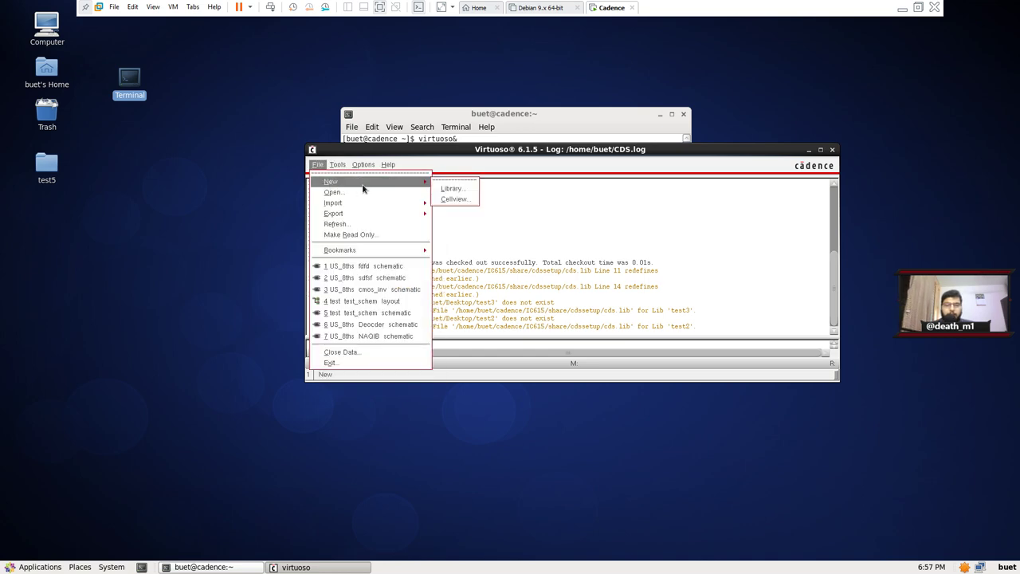
click(450, 189)
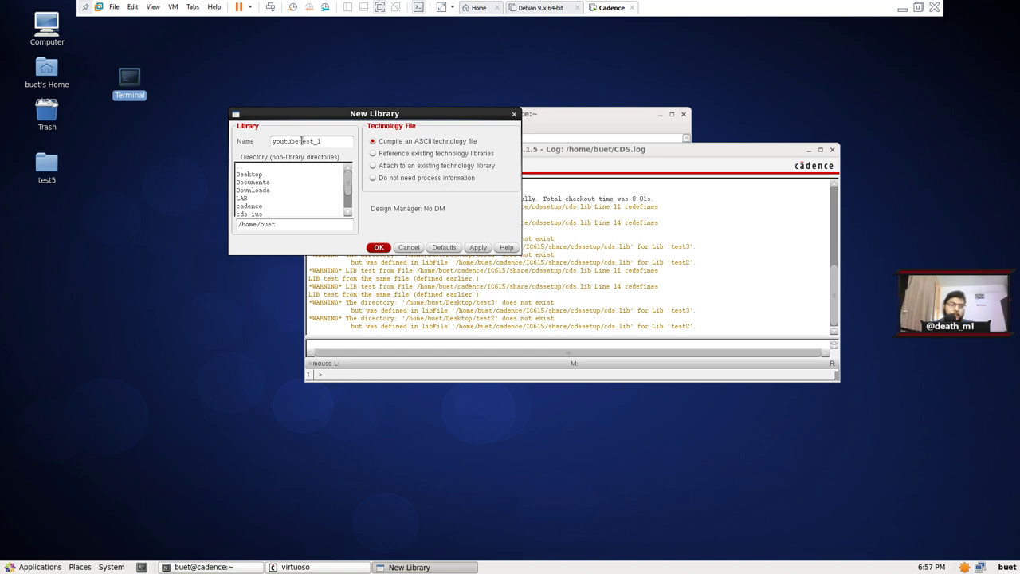
drag(331, 141, 304, 140)
double_click(305, 137)
click(328, 144)
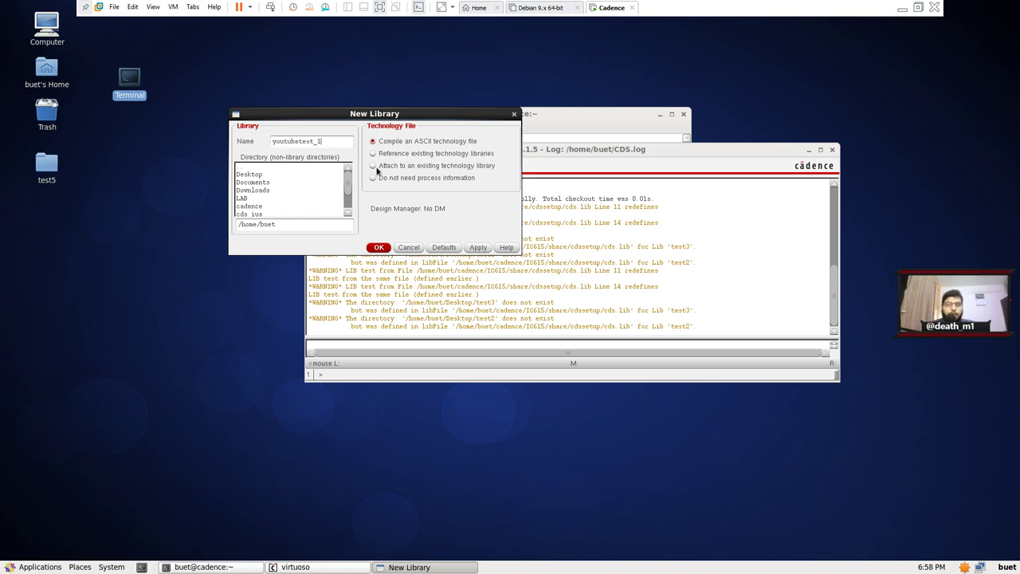
Attach the new library to the existing gpdk090 technology library and finish creating it
click(373, 166)
click(381, 247)
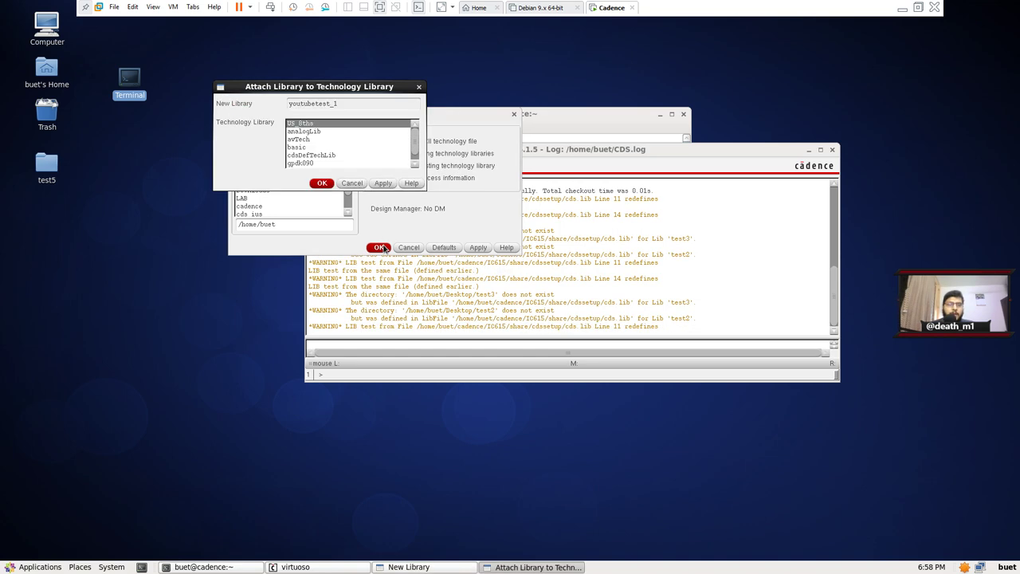
drag(424, 189, 486, 246)
click(299, 163)
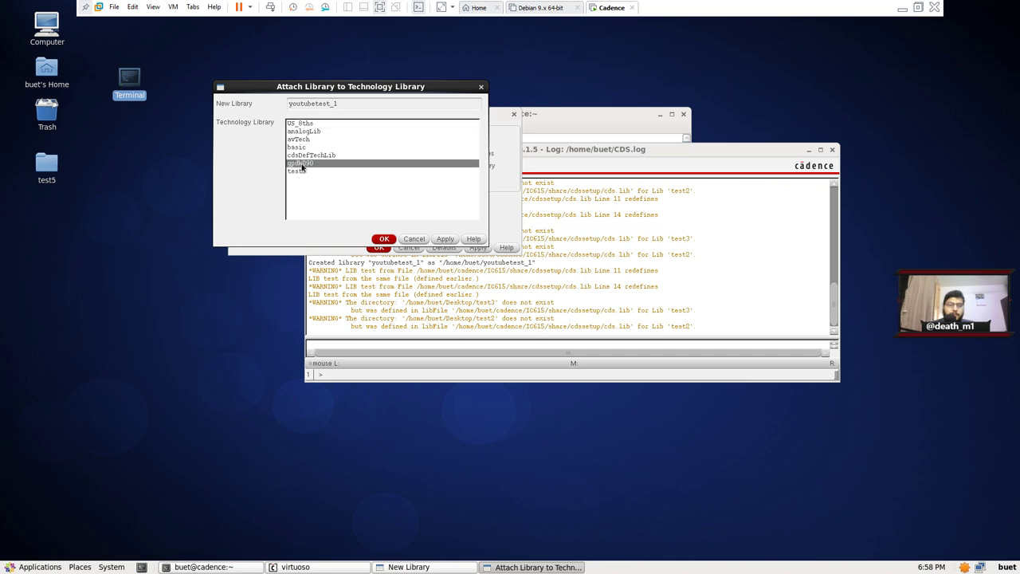
click(382, 239)
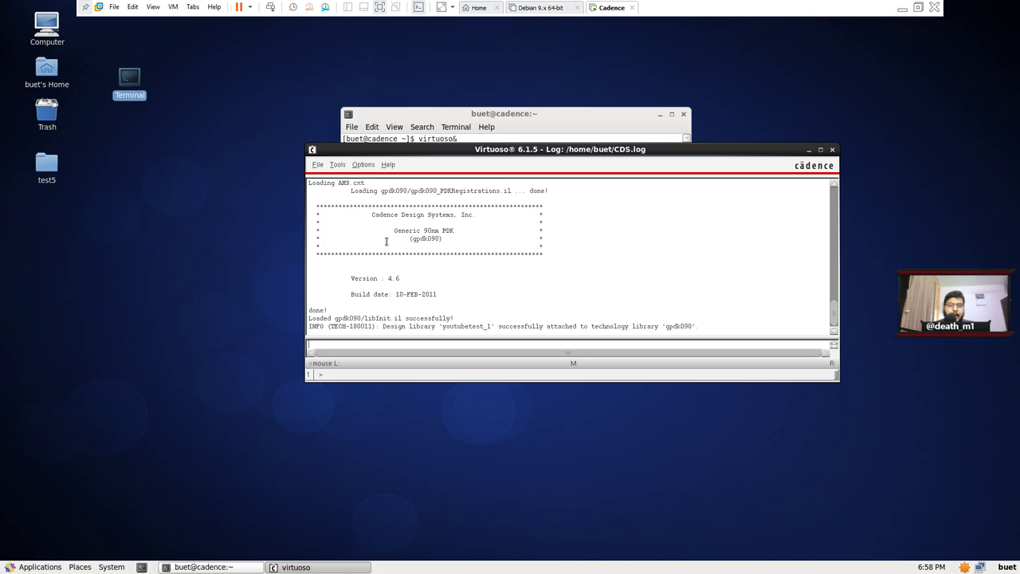
Create a schematic cellview for the cell youtube_test1, opened with Schematics L
drag(694, 152, 657, 236)
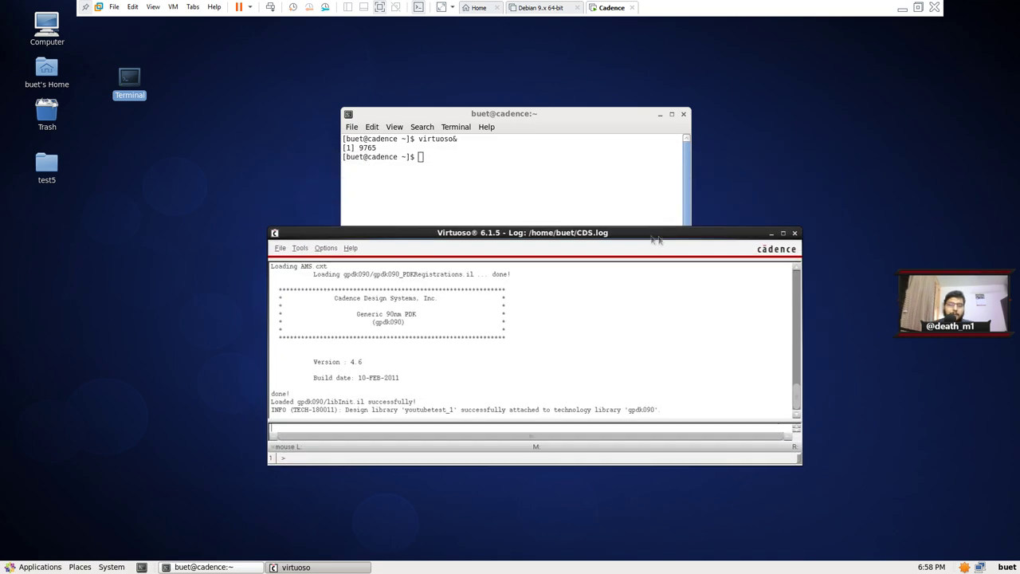
click(281, 249)
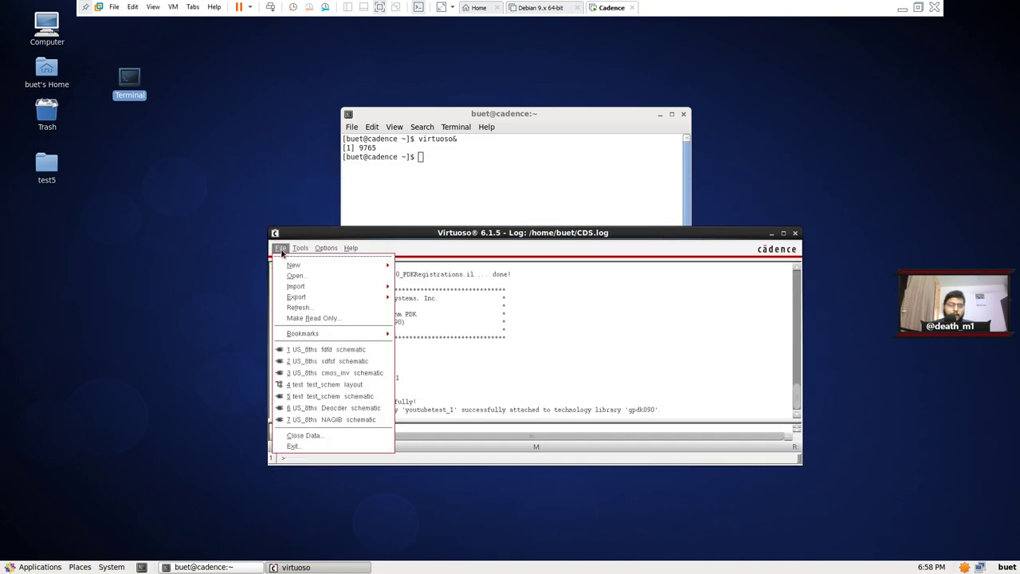
mouse_move(375, 272)
click(416, 282)
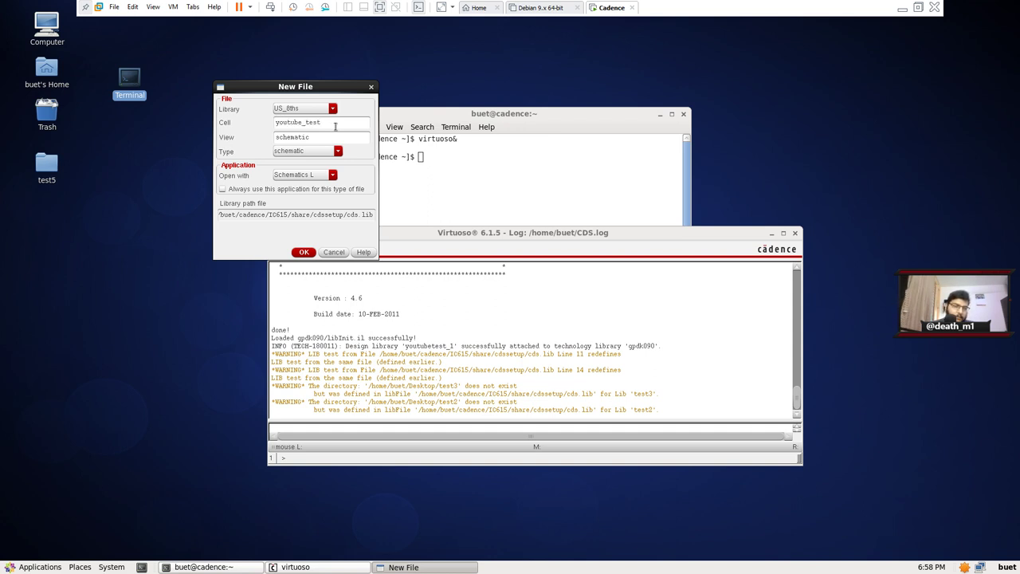
click(304, 252)
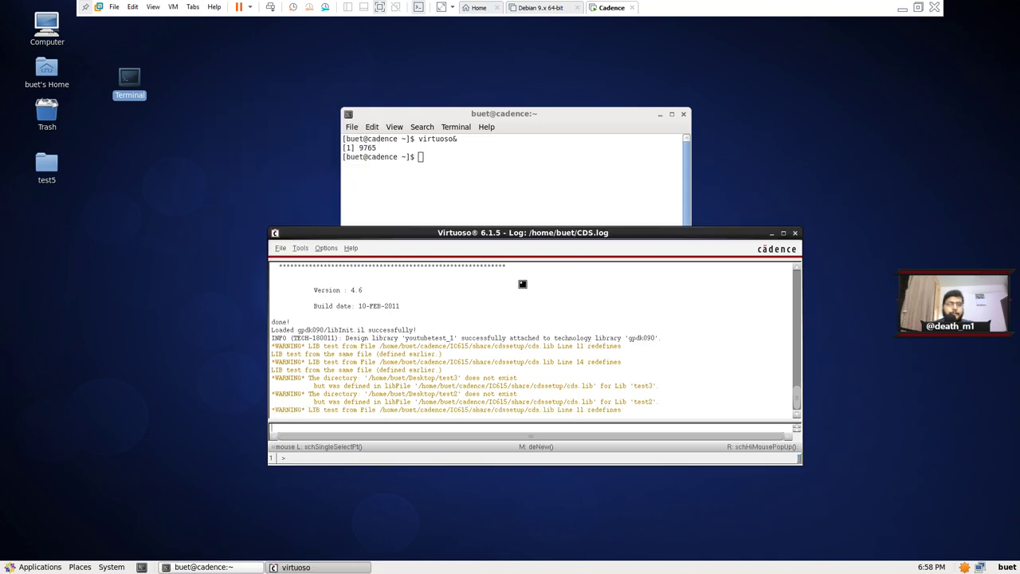
click(523, 100)
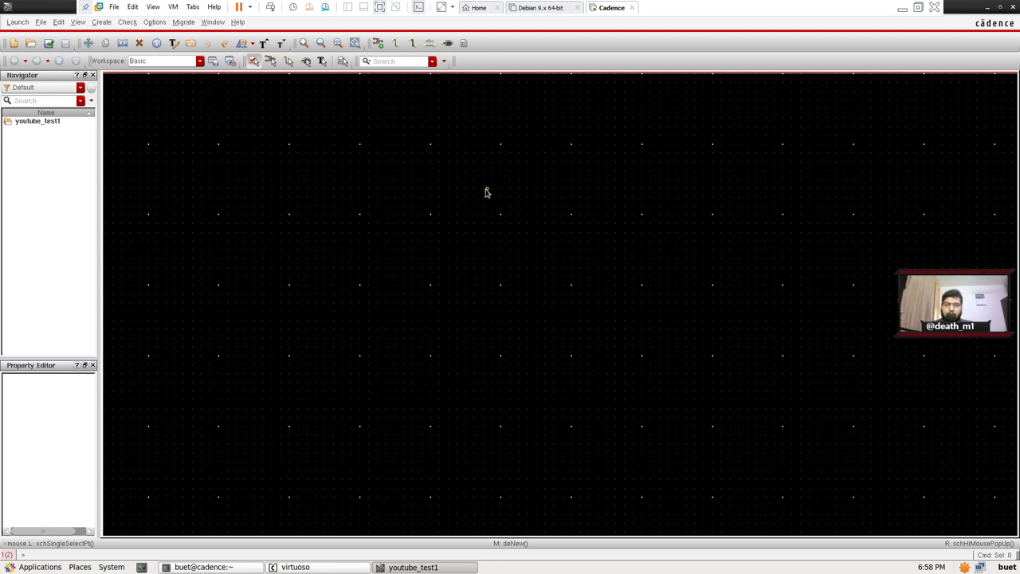
Place an nmos1v symbol instance from the gpdk090 library in the lower middle of the empty schematic
click(378, 44)
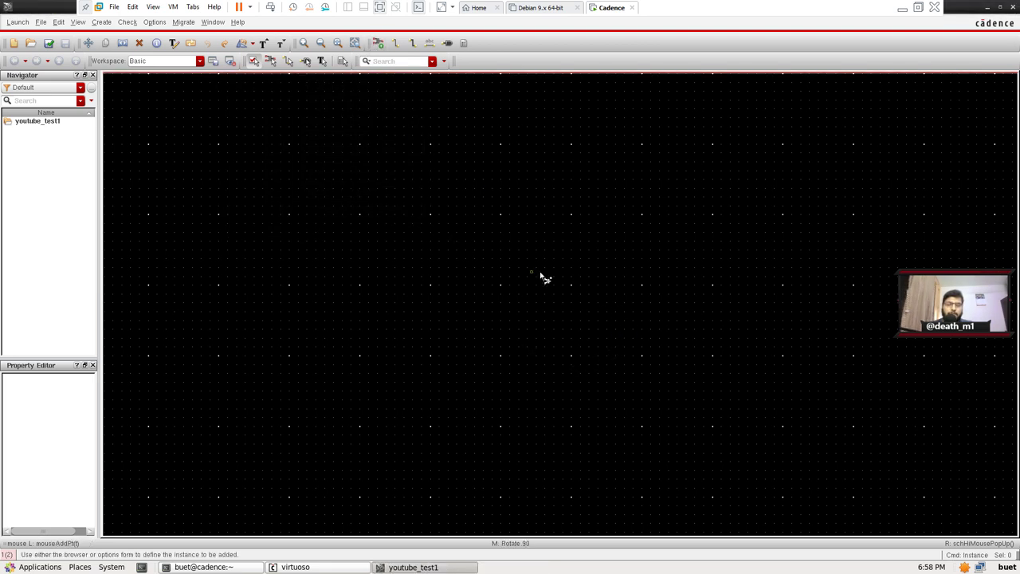
key(Escape)
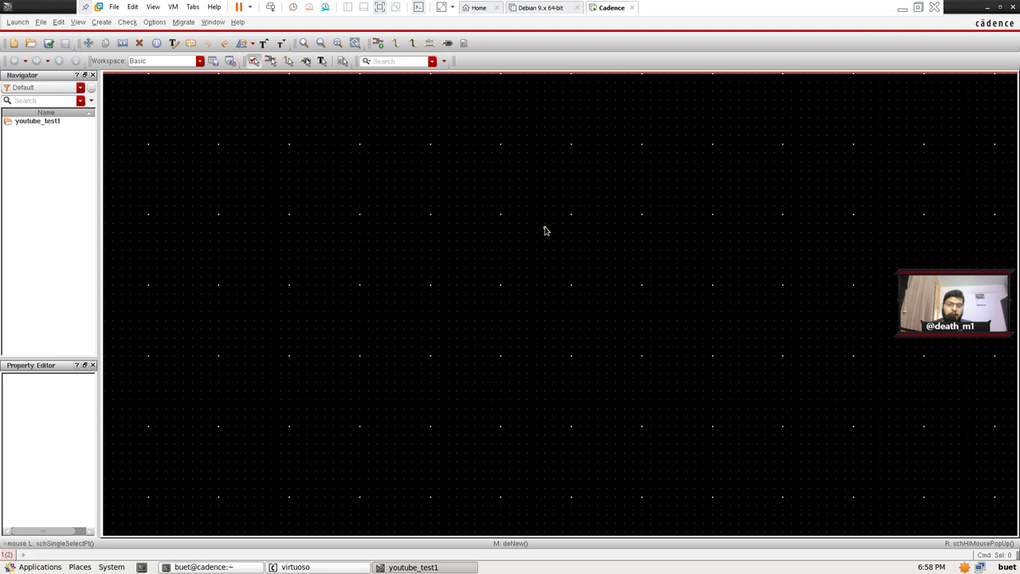
key(i)
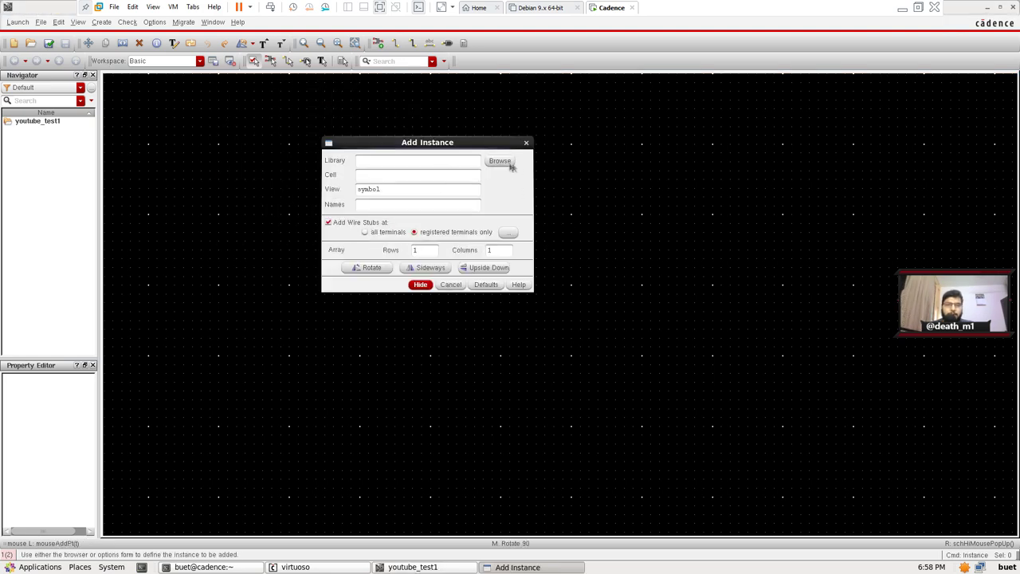
click(499, 161)
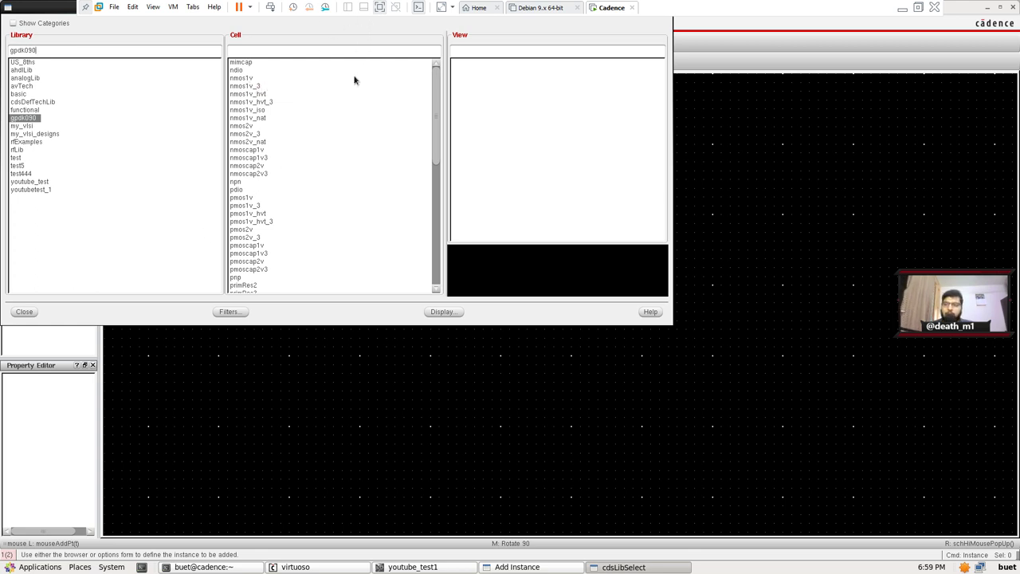
click(241, 78)
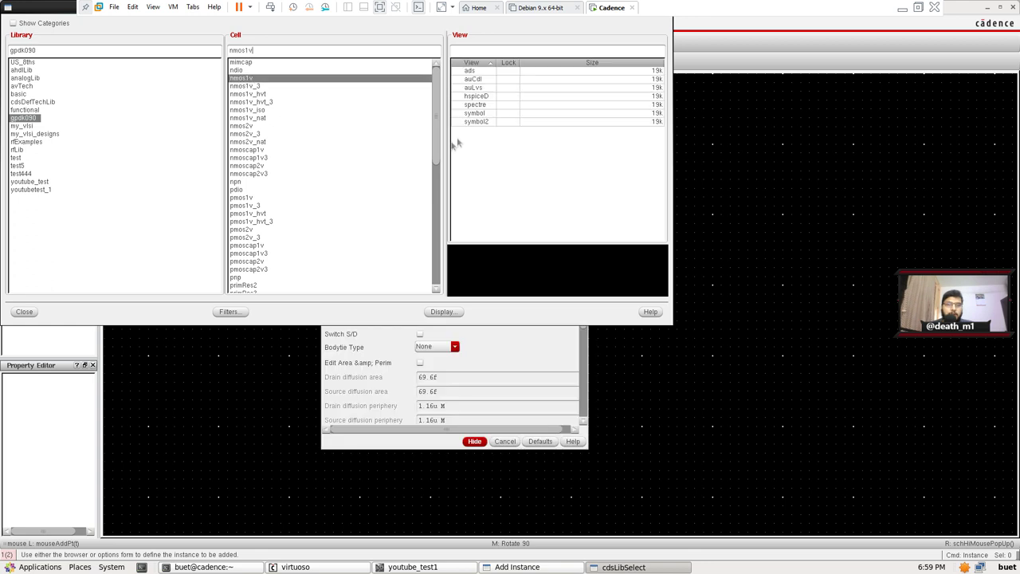
click(483, 115)
click(24, 311)
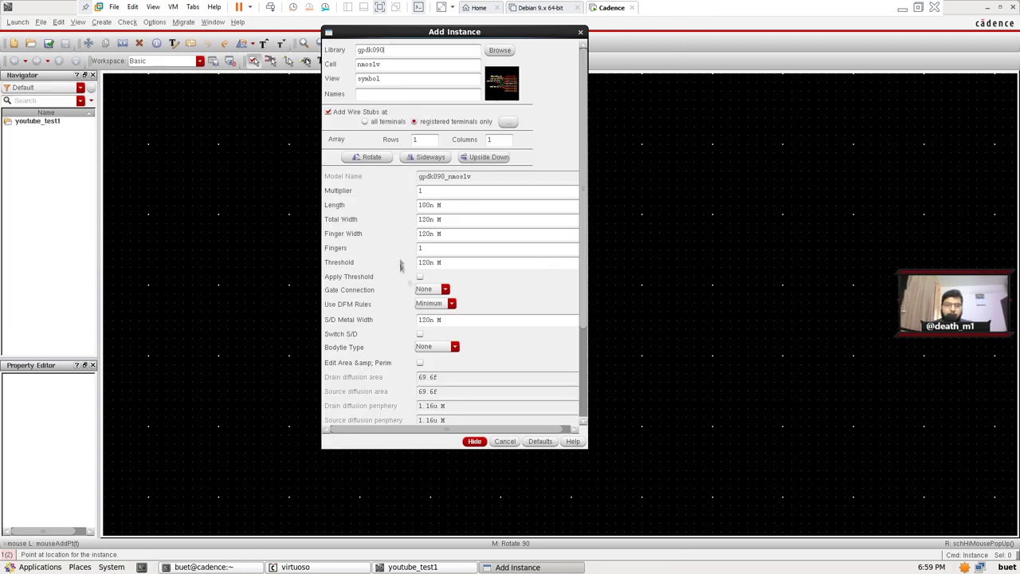
click(474, 440)
click(501, 360)
key(Escape)
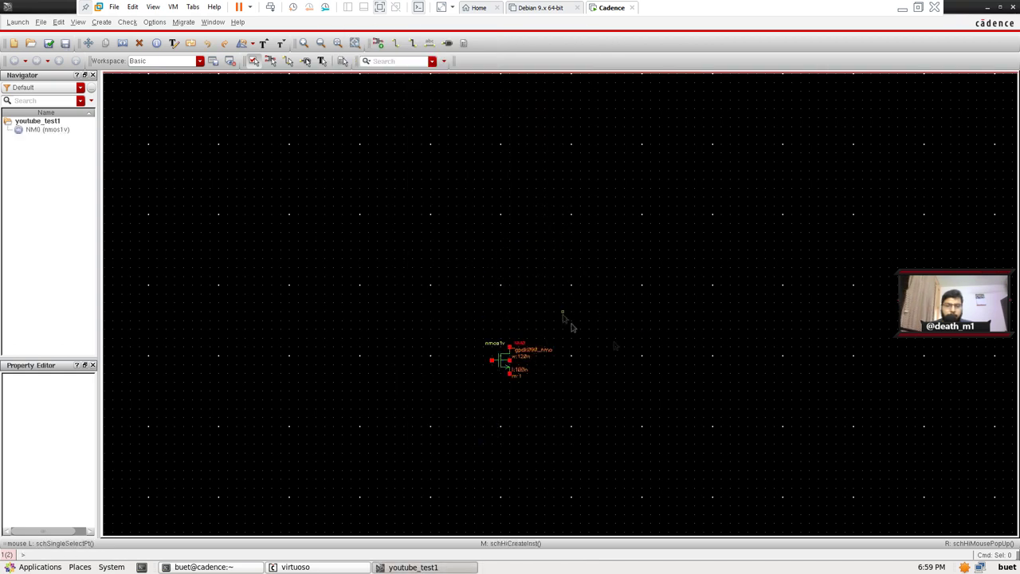
Place a gpdk090 pmos1v symbol with total width set to the variable wp, directly above the NMOS transistor
key(i)
click(360, 175)
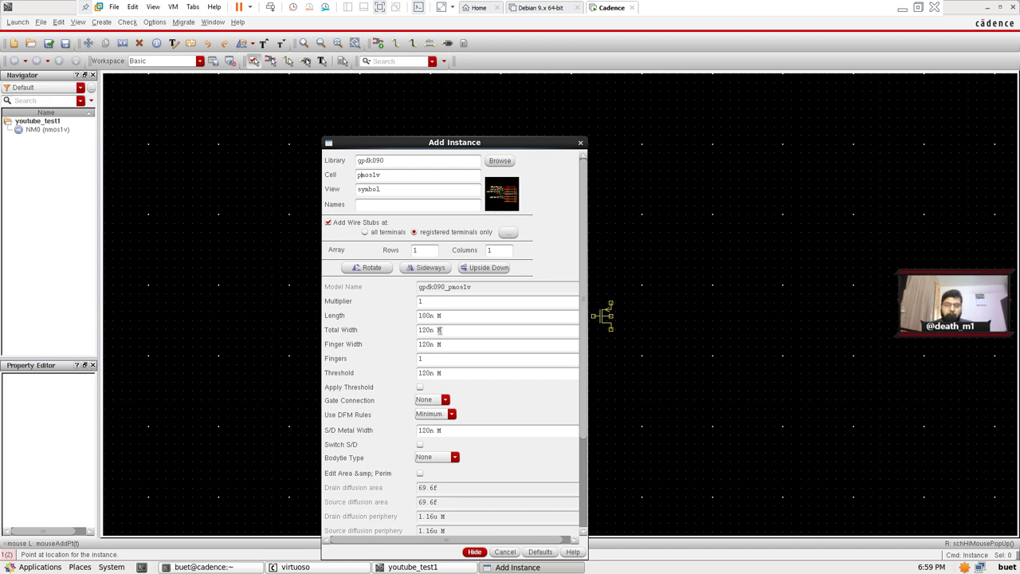
drag(441, 329, 364, 329)
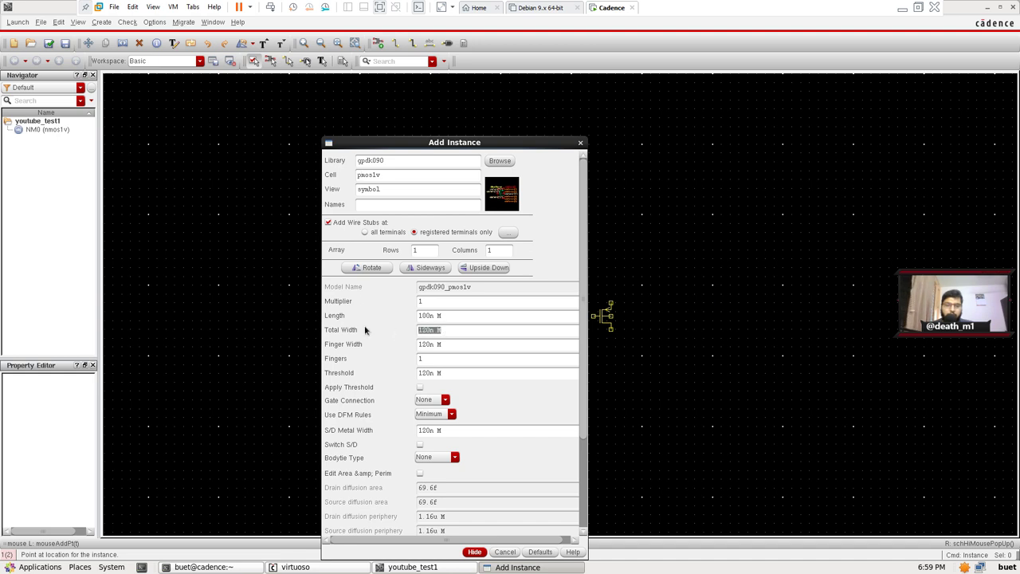
text(wp)
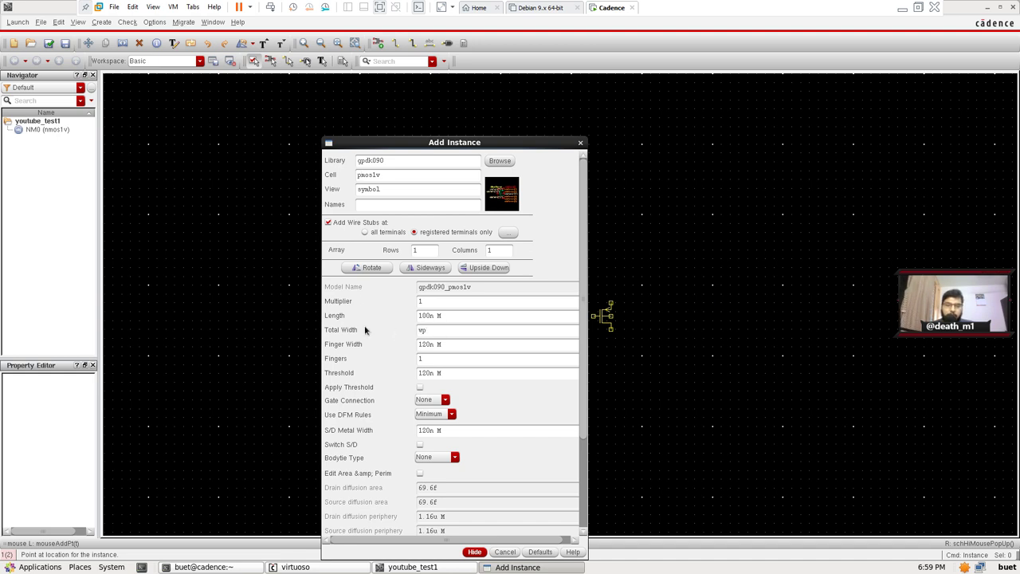
key(Tab)
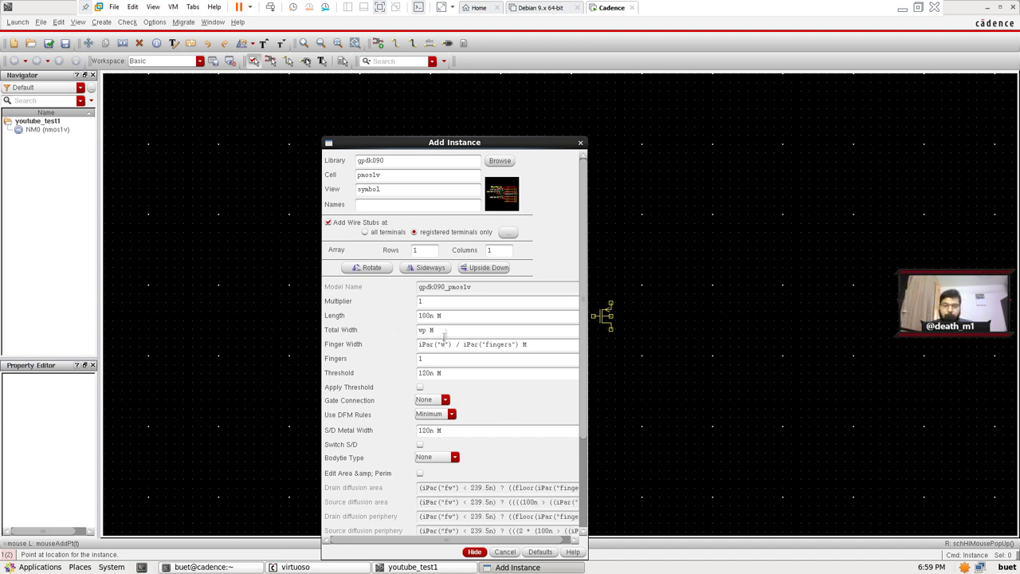
click(474, 551)
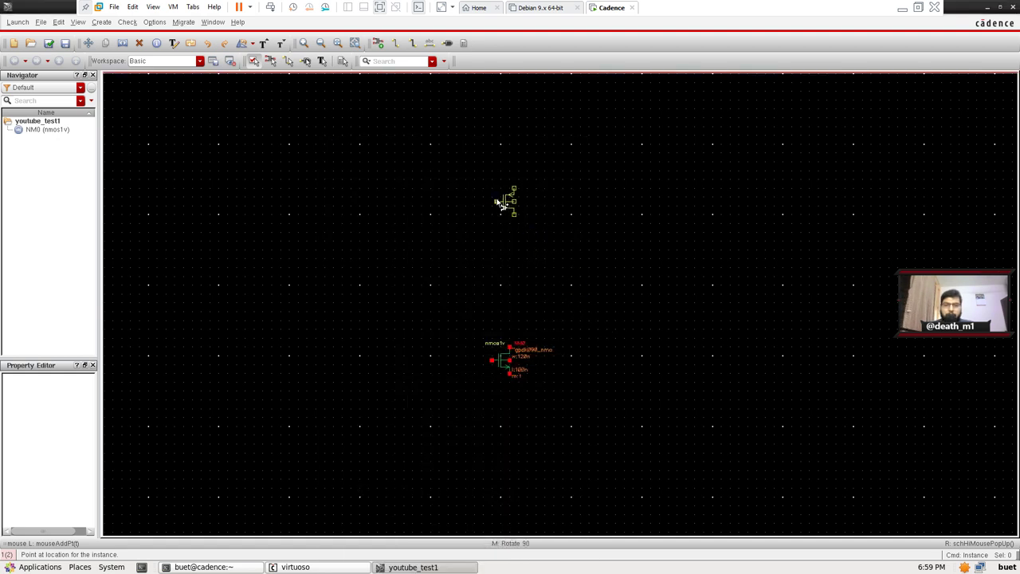
click(494, 247)
key(Escape)
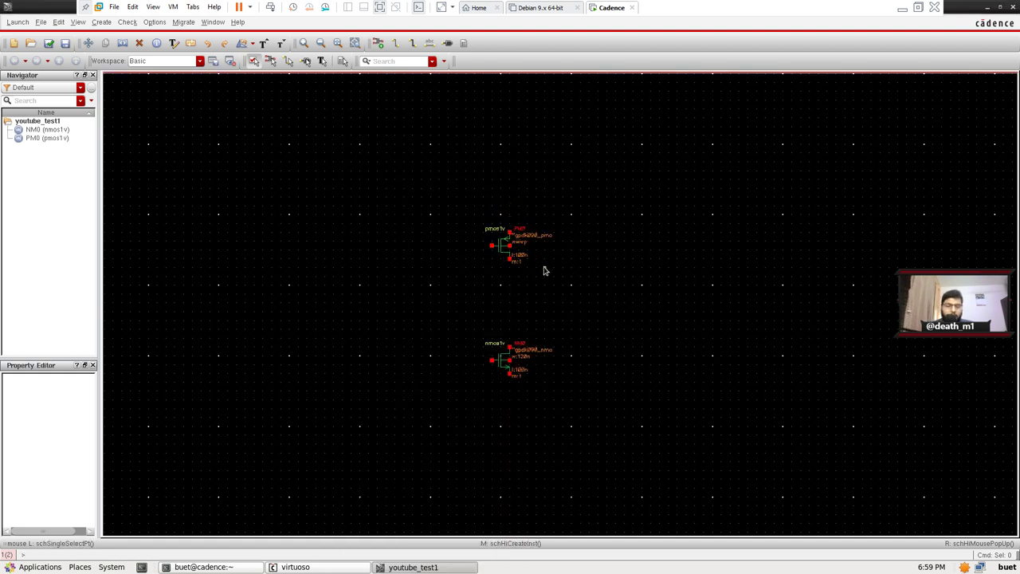
Place a gnd symbol from analogLib in the free area to the right of the two transistors
key(f)
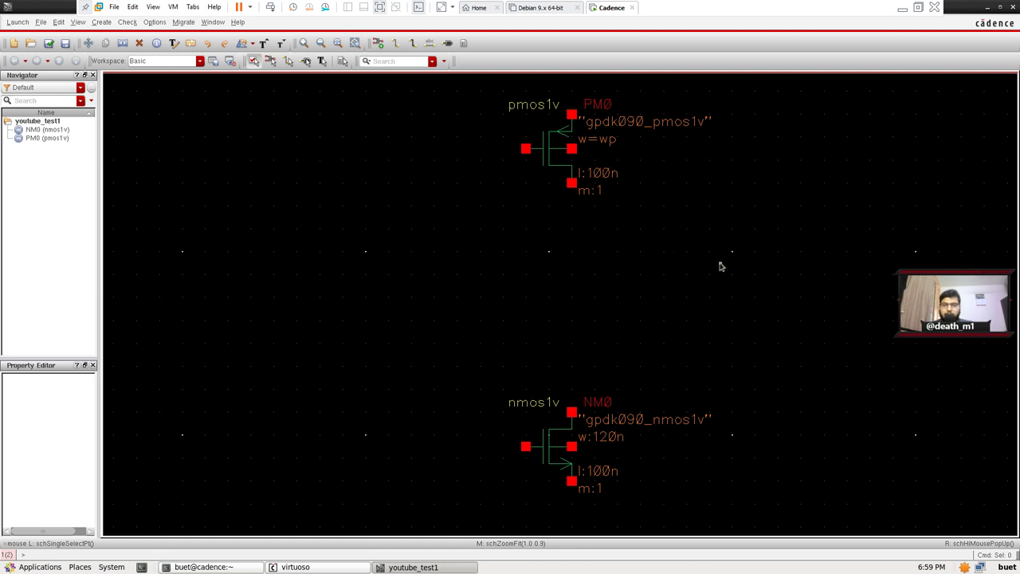
key(i)
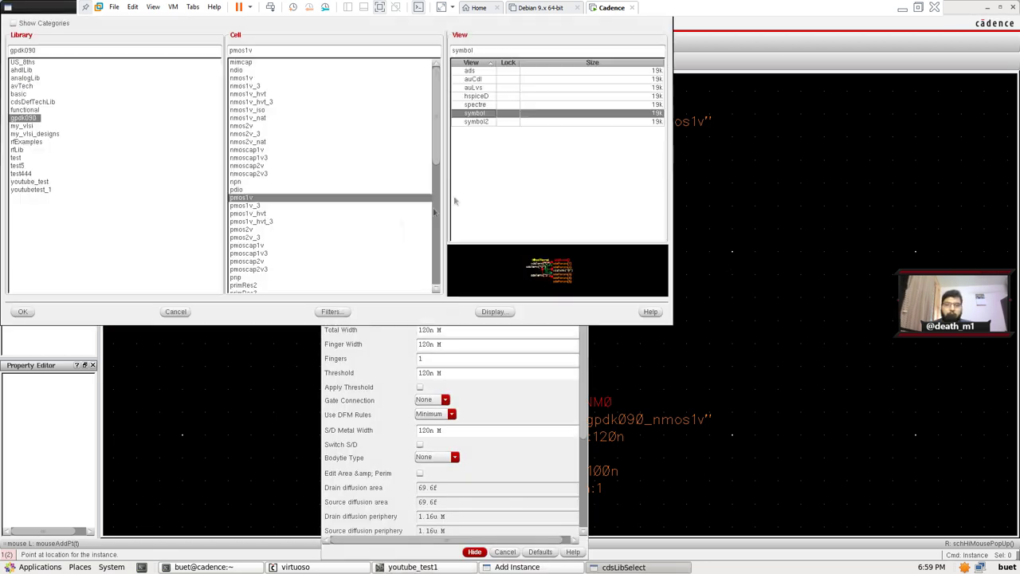
click(500, 161)
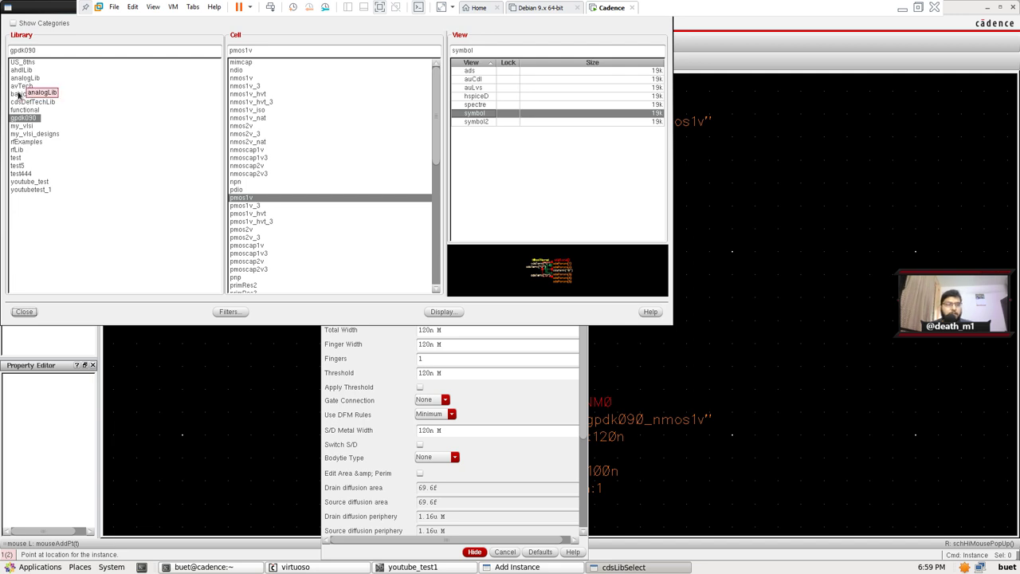
click(25, 78)
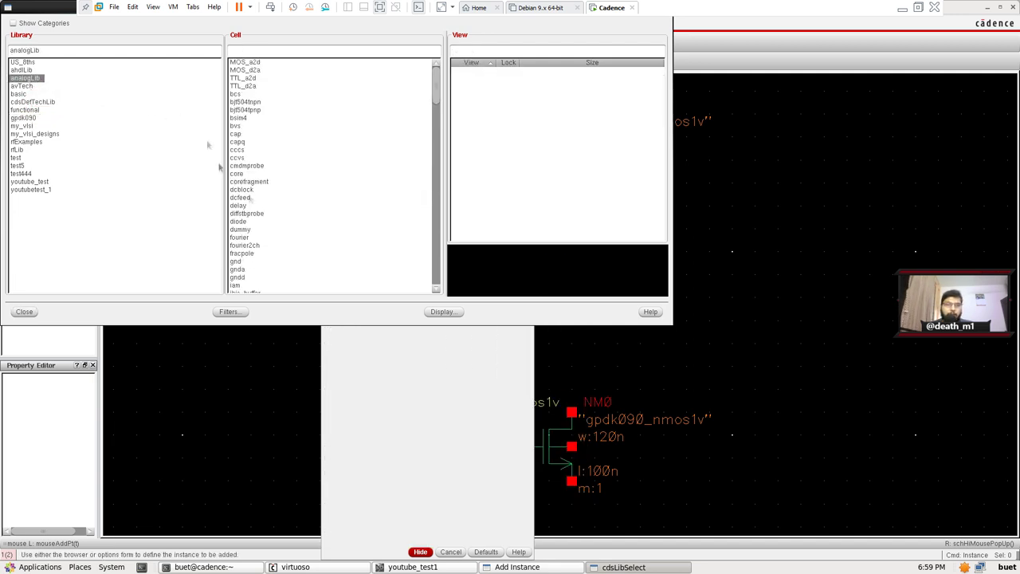
scroll(273, 211, down, 3)
click(235, 190)
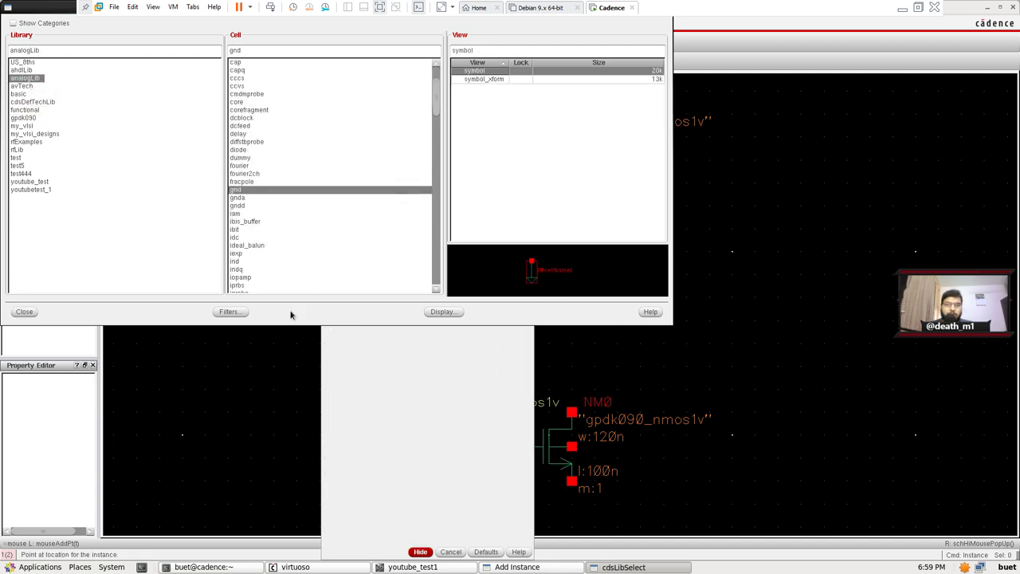
click(24, 312)
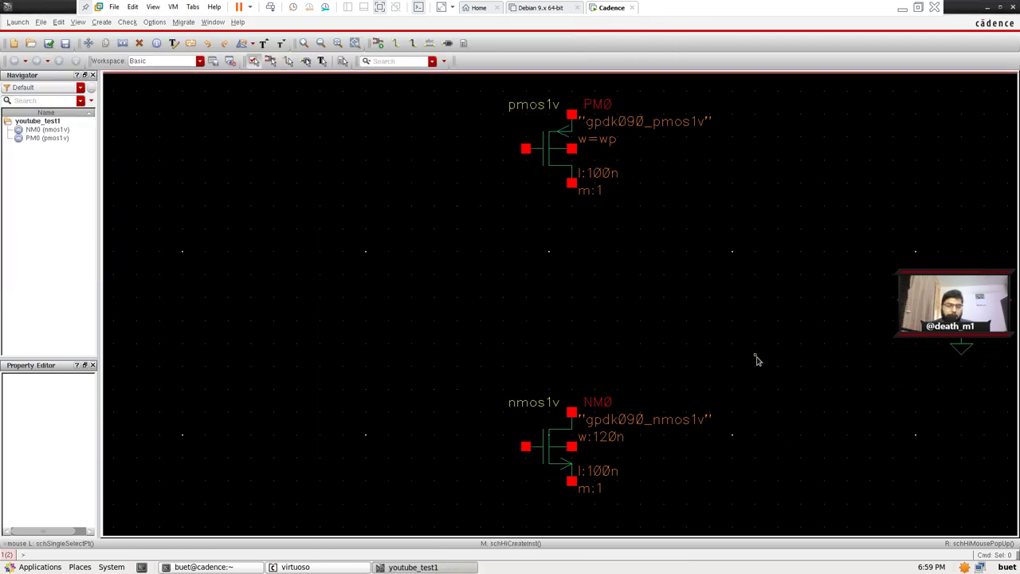
Place an analogLib vdc symbol in the free area between the transistors and the gnd symbol
click(500, 161)
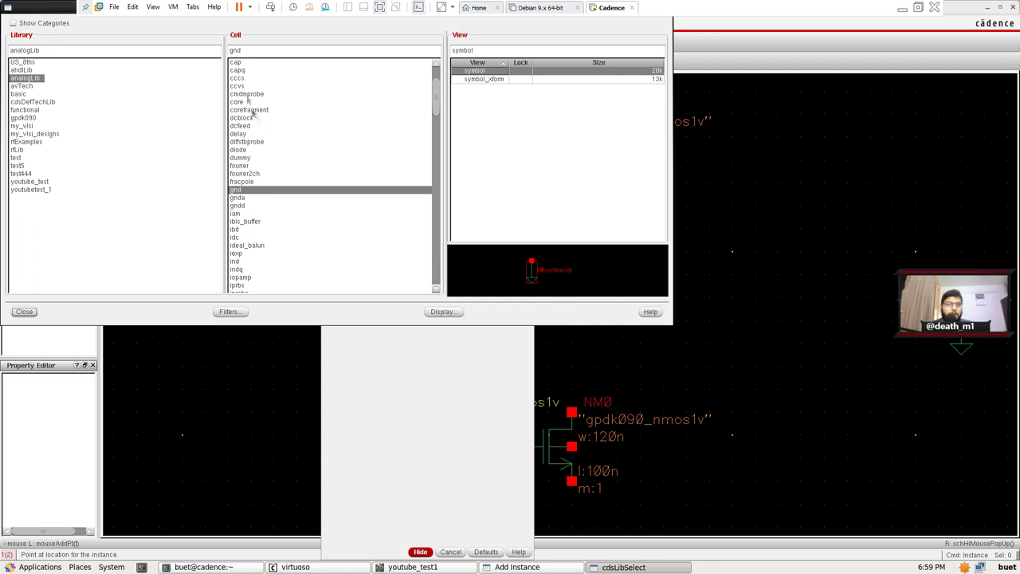
text(vdc)
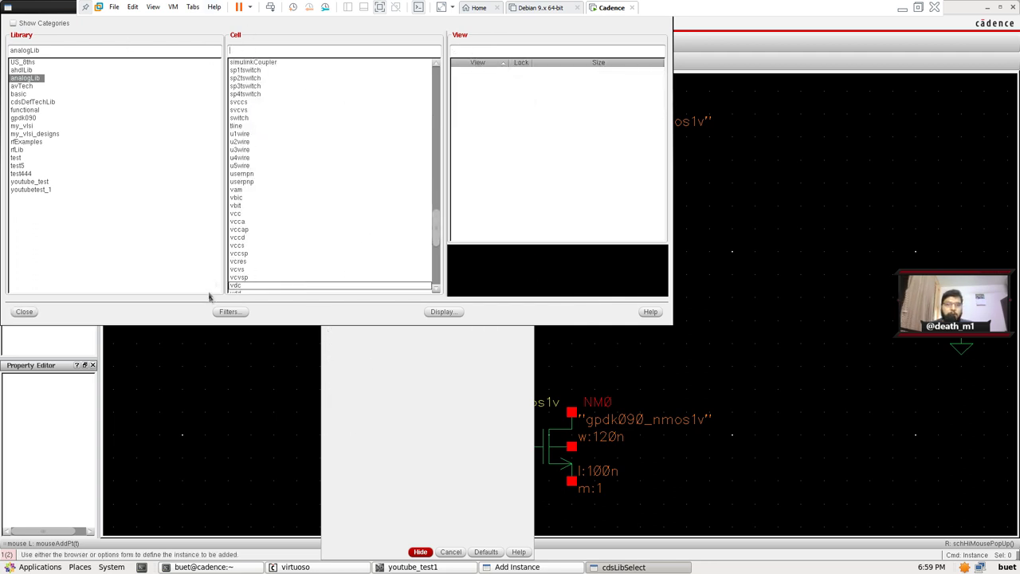
click(24, 313)
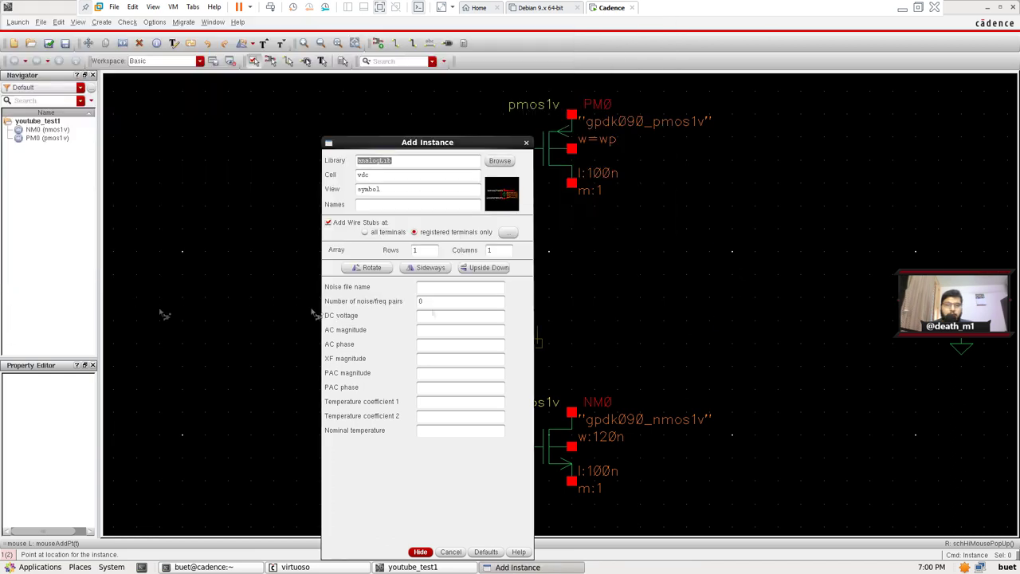
click(835, 240)
key(Escape)
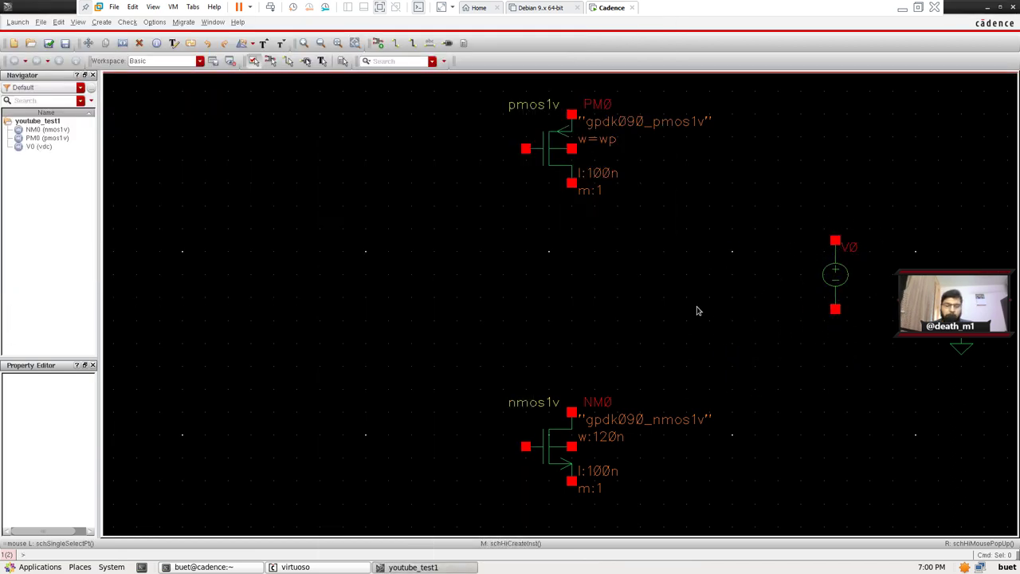
Choose the vpulse cell's symbol view from analogLib for a new instance
key(i)
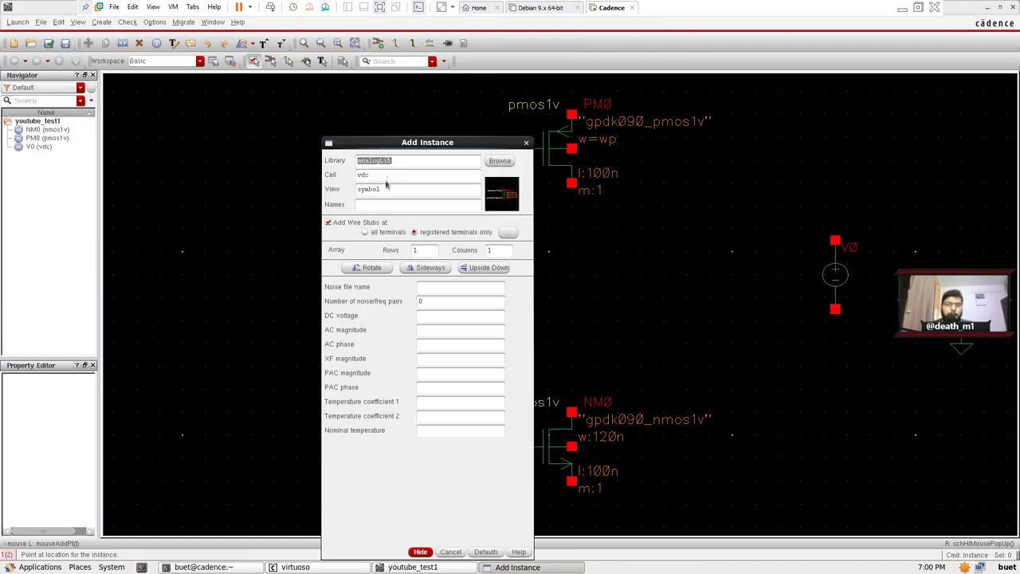
click(499, 161)
scroll(251, 239, down, 4)
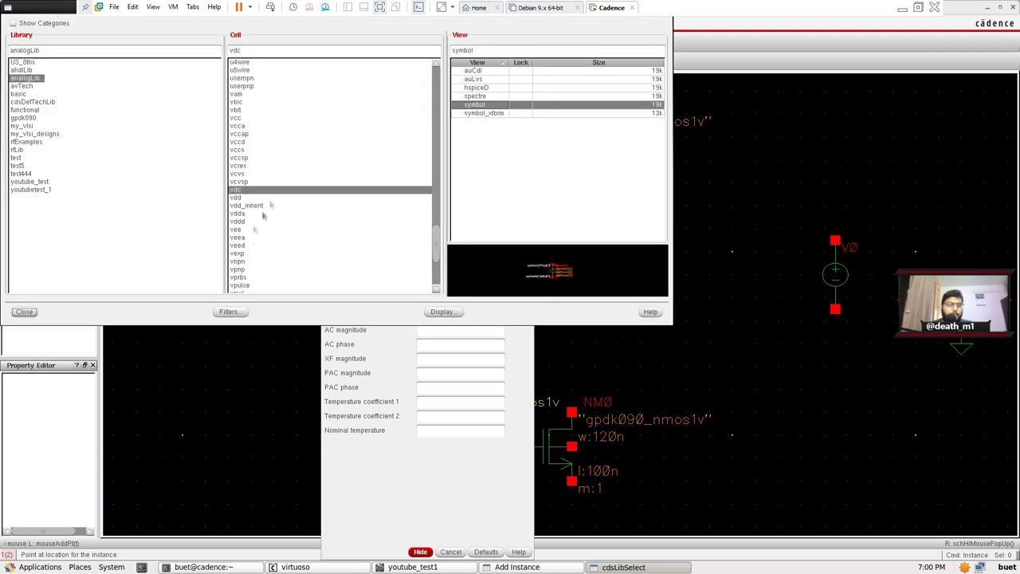
scroll(244, 279, down, 4)
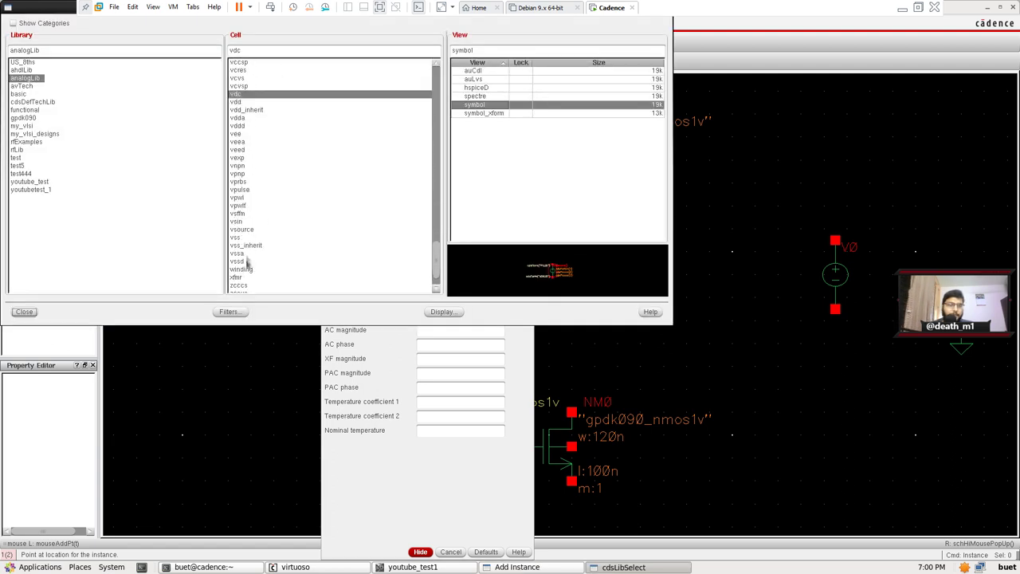
click(239, 190)
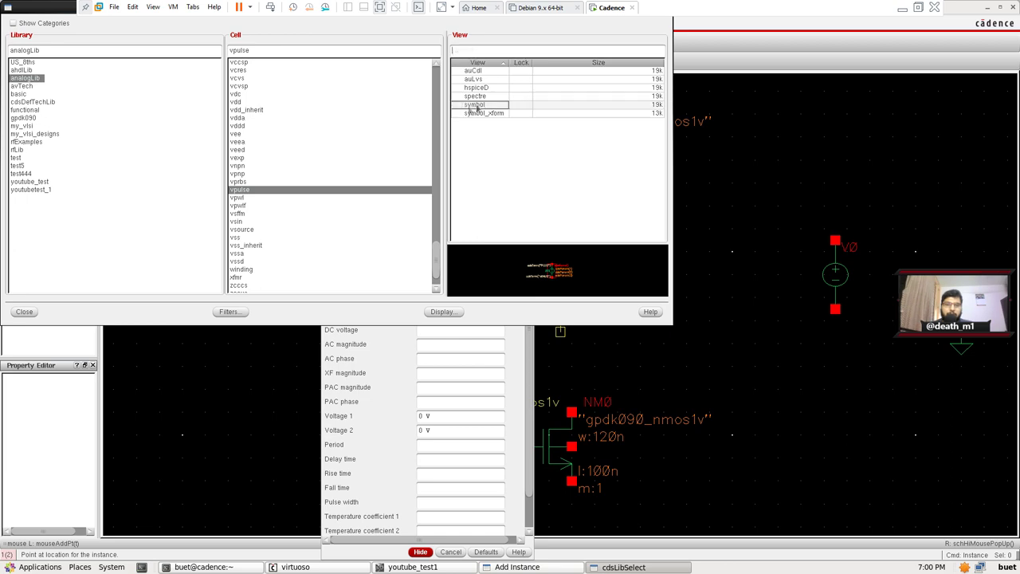
click(486, 107)
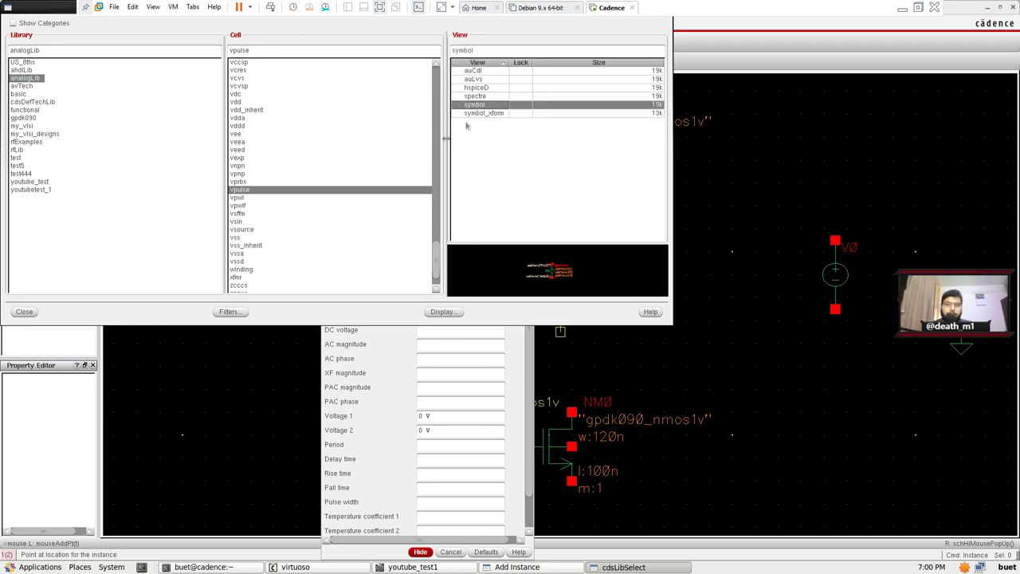
click(25, 311)
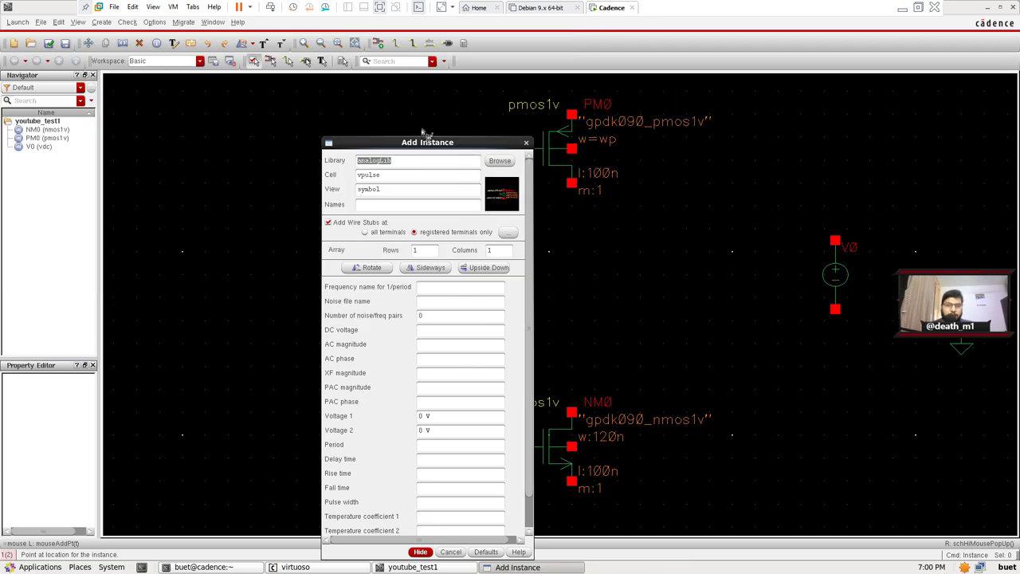
Place the vpulse source beside the transistors' gate side, with voltage 2 at 1 V, period 16n, rise and fall times 1p, pulse width 8n
drag(453, 145, 424, 90)
click(390, 374)
text(1)
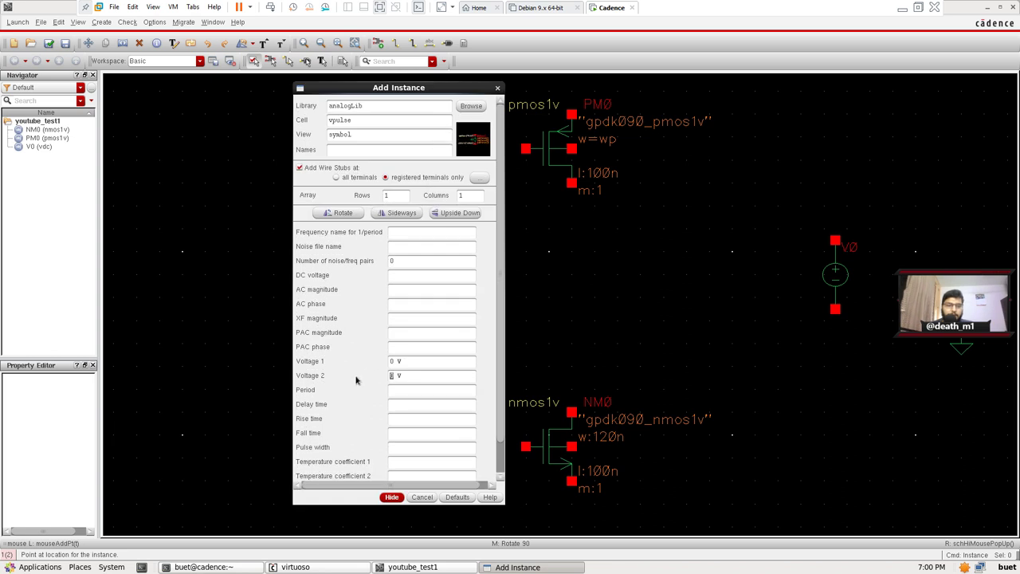
click(398, 389)
text(16n s)
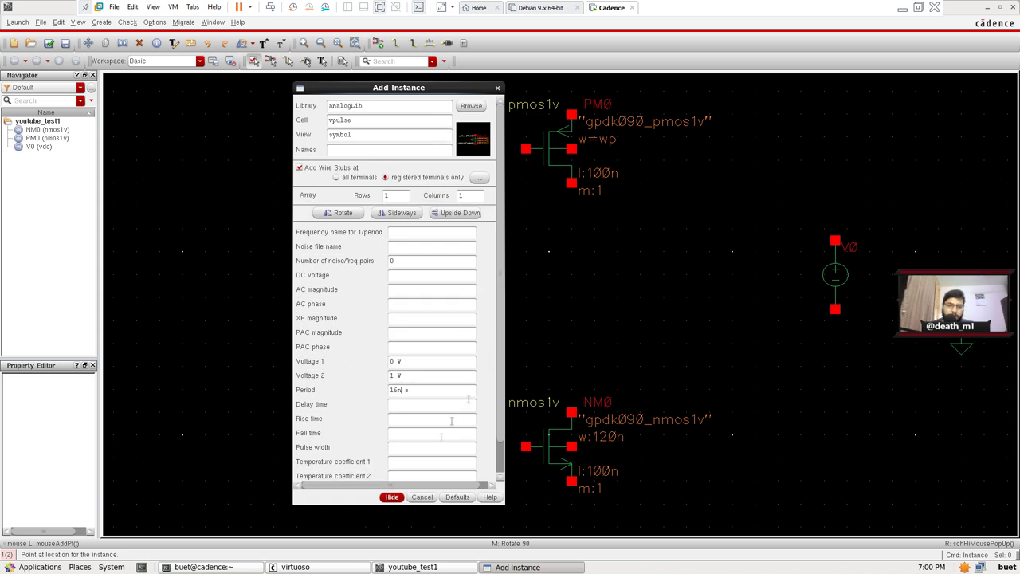
scroll(503, 418, down, 2)
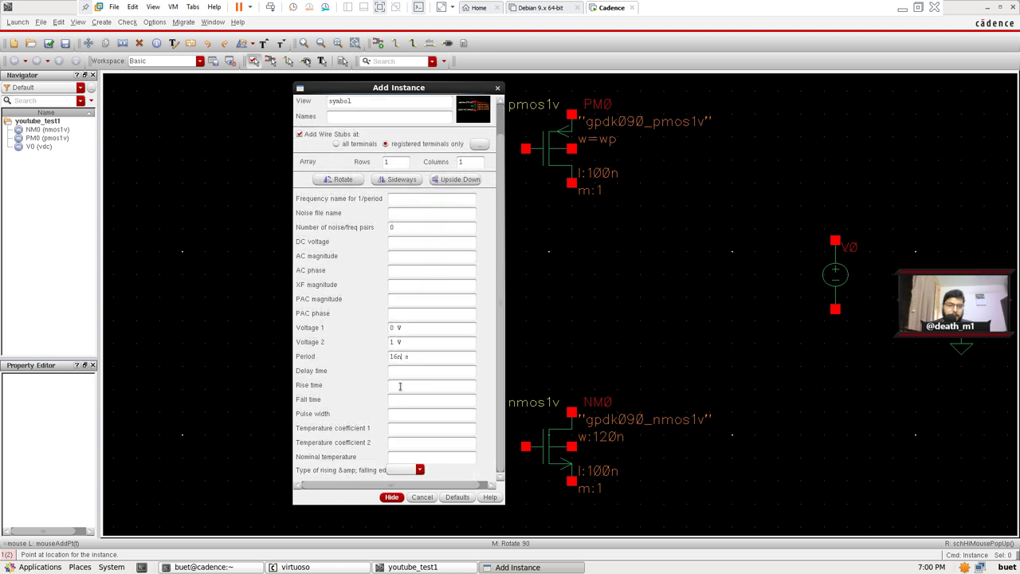
text(1p s)
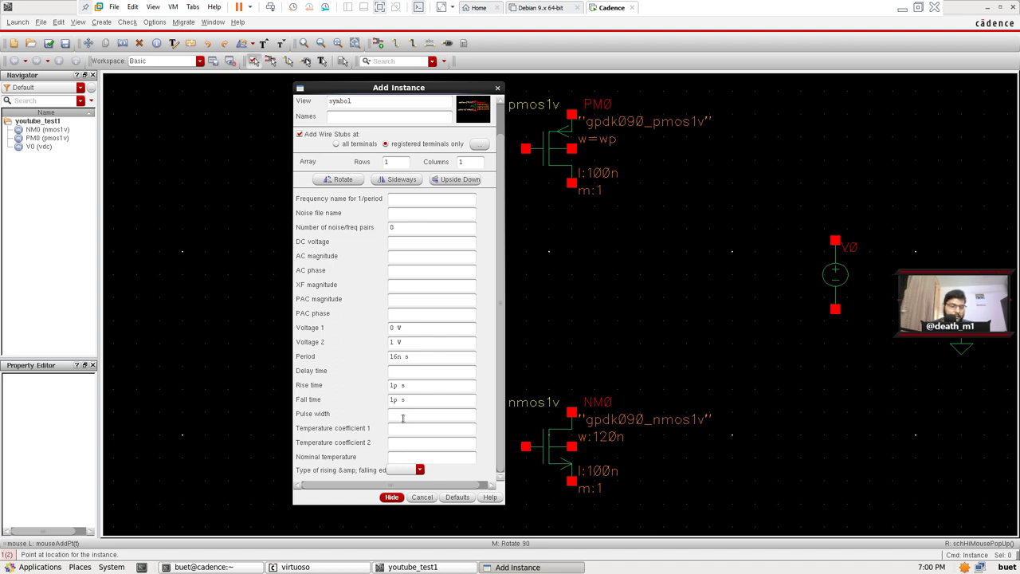
text(n)
key(Tab)
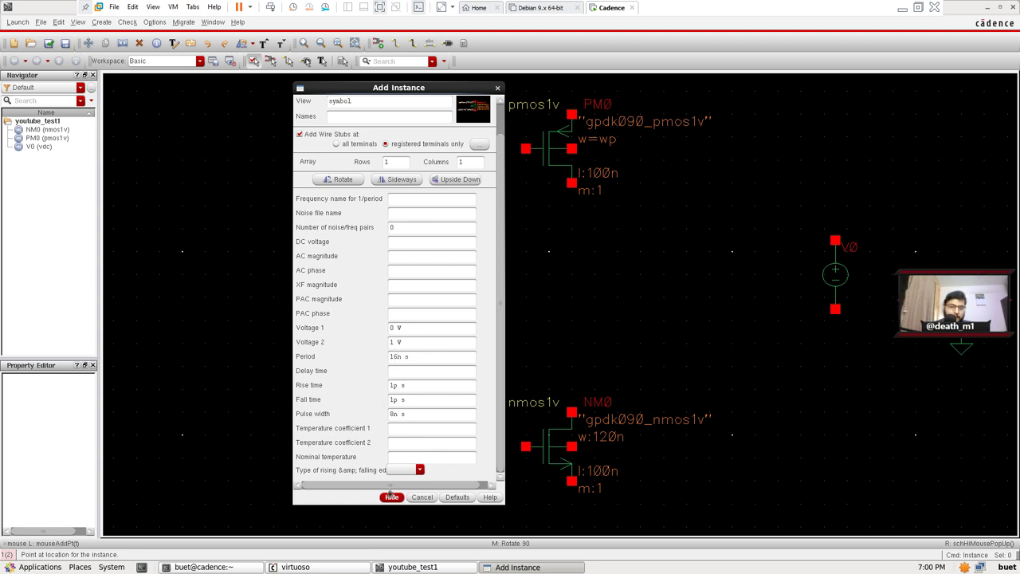
click(393, 498)
click(297, 309)
key(Escape)
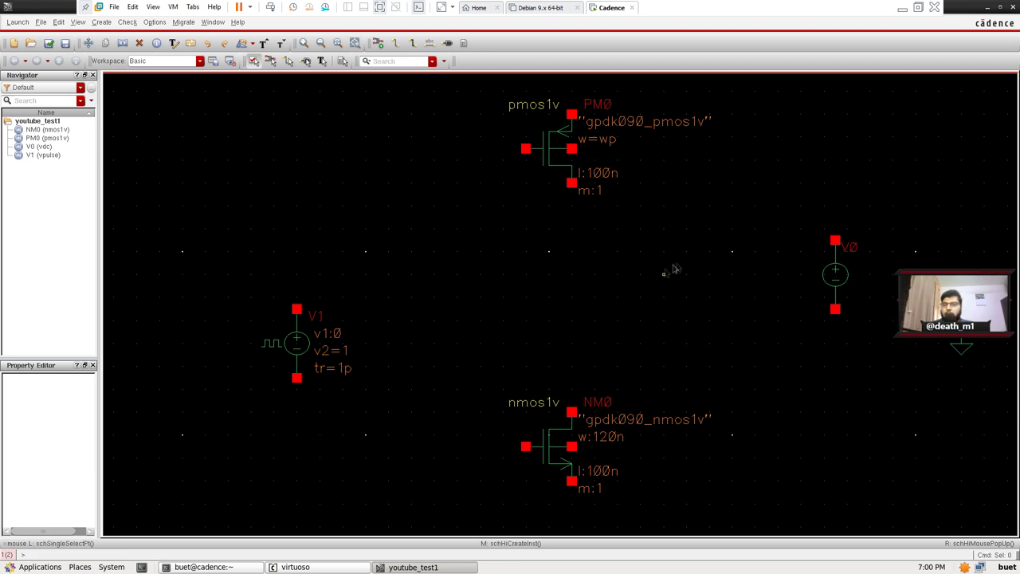
Place two analogLib vdd symbols, one above the vdc source and one above the PMOS transistor
scroll(792, 292, down, 1)
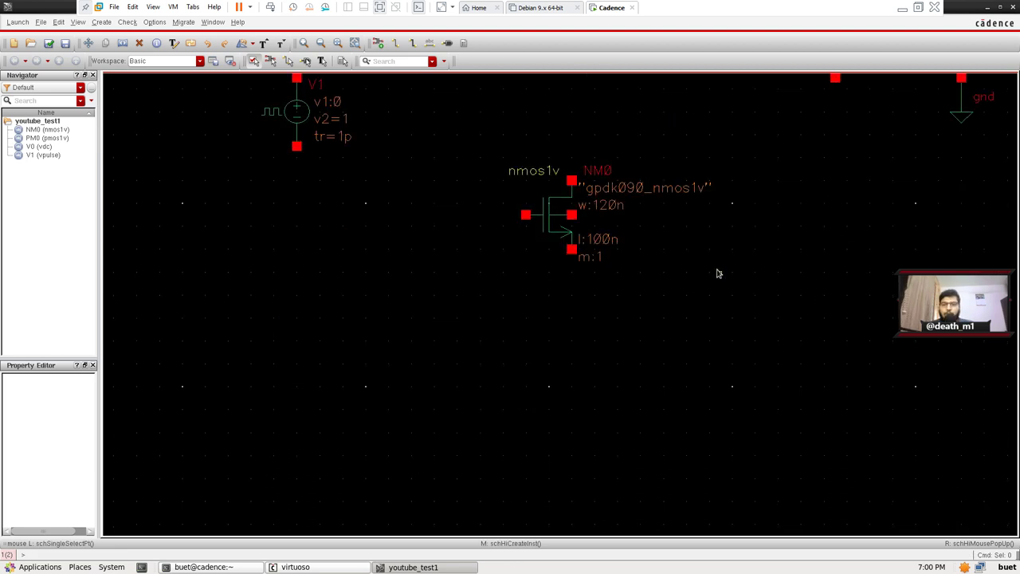
scroll(720, 266, up, 2)
key(f)
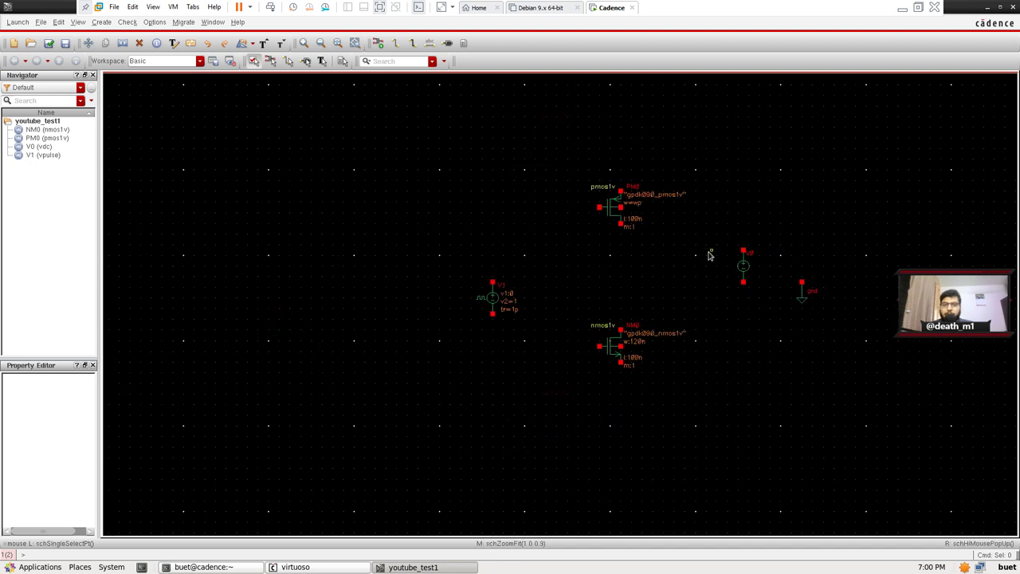
key(i)
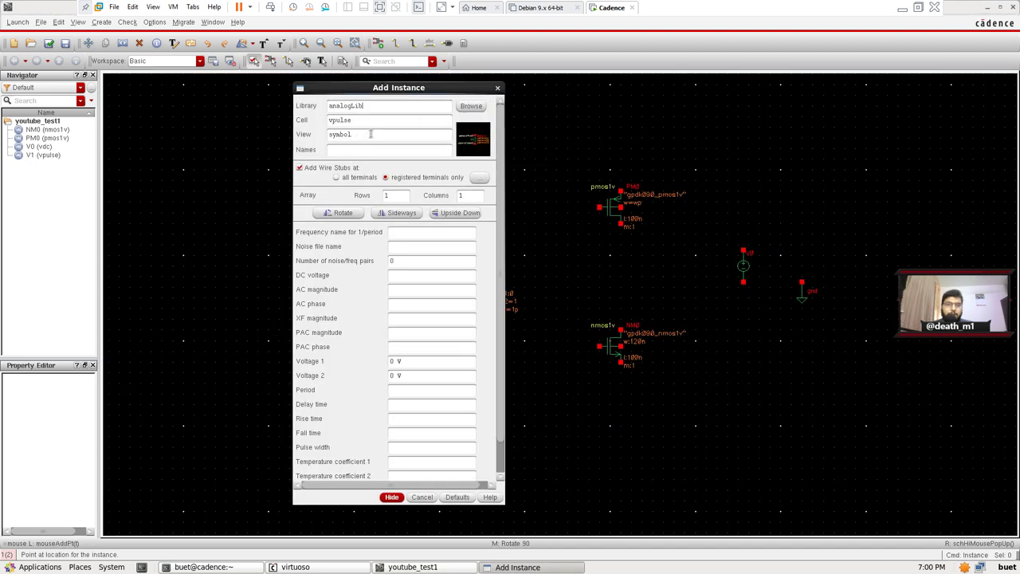
click(361, 118)
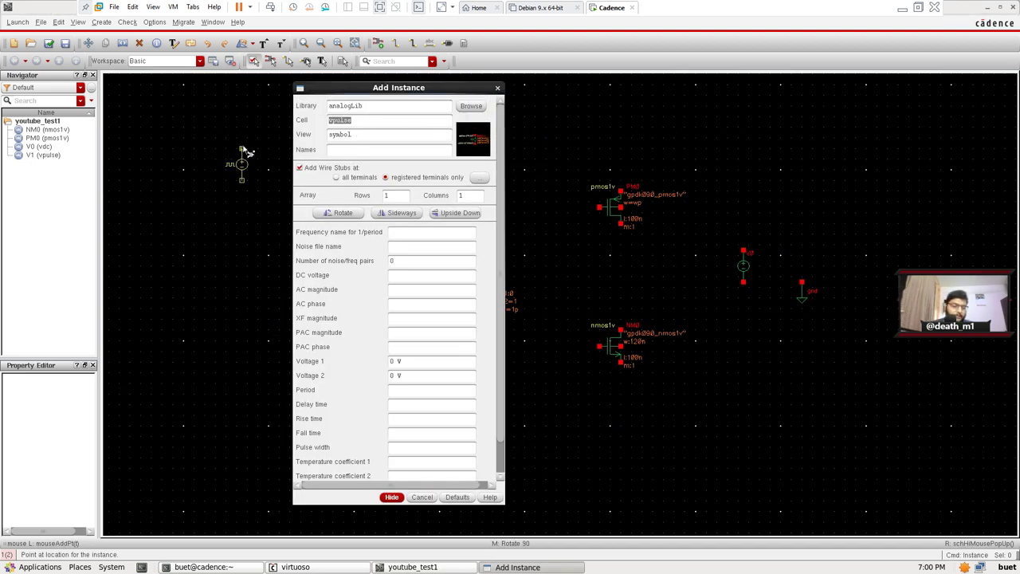
text(vdd)
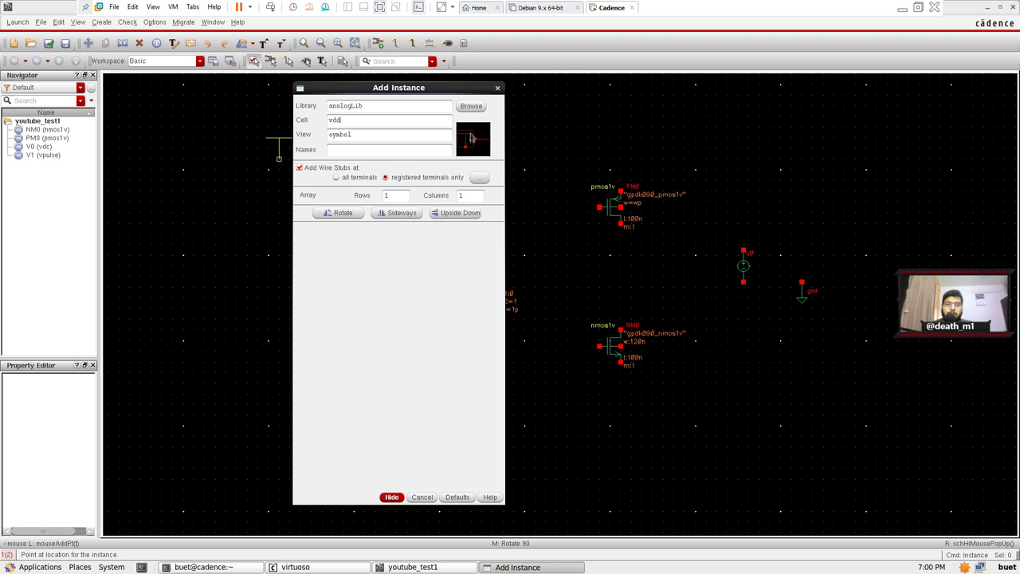
click(393, 497)
click(747, 162)
click(619, 120)
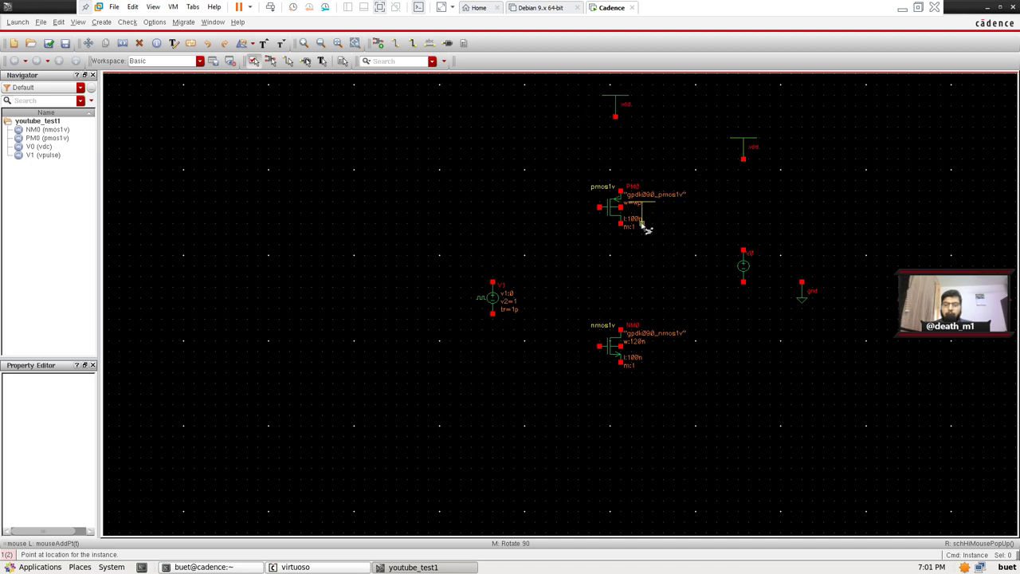
Open the library browser for adding another analogLib instance
key(i)
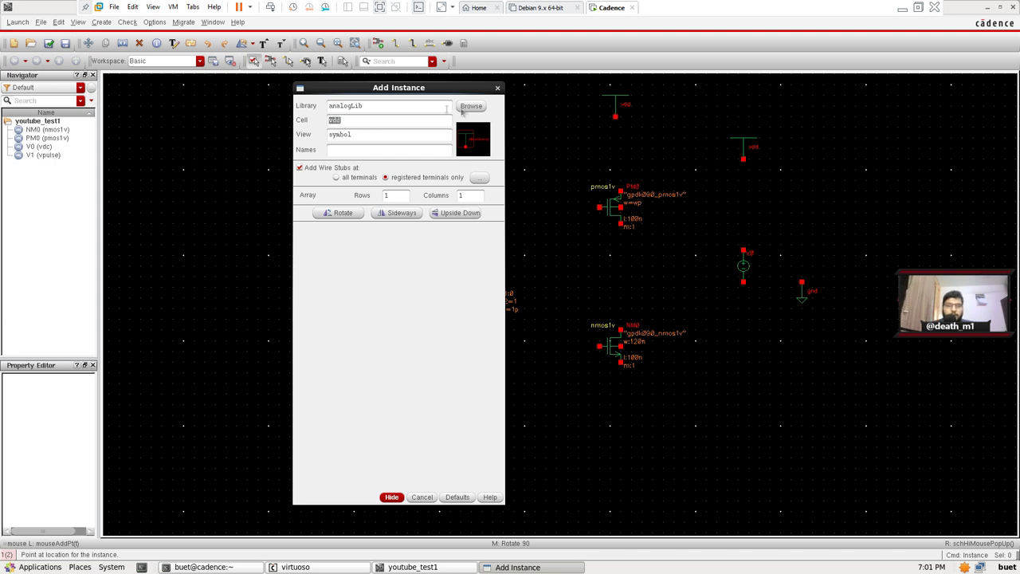
click(478, 109)
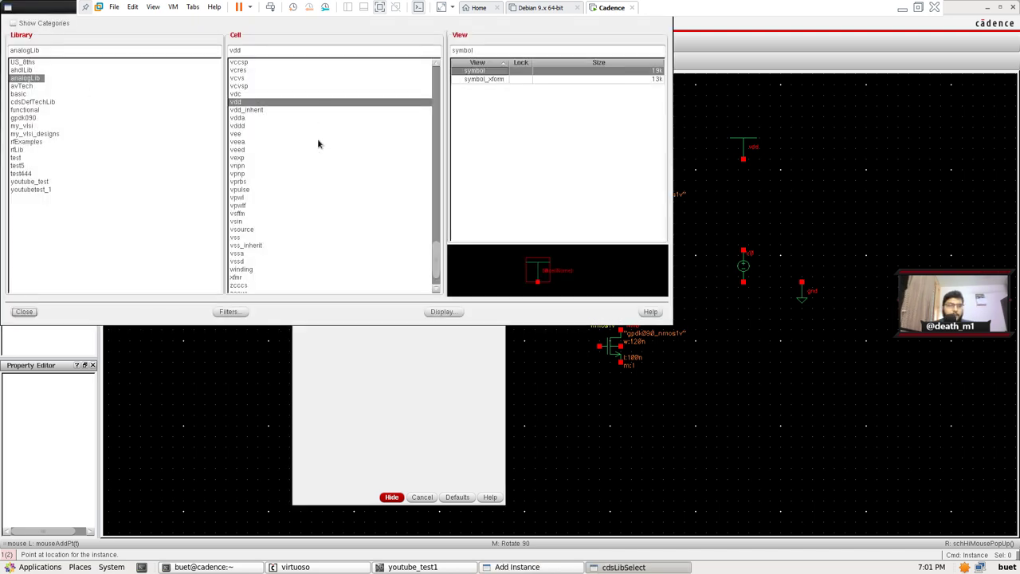
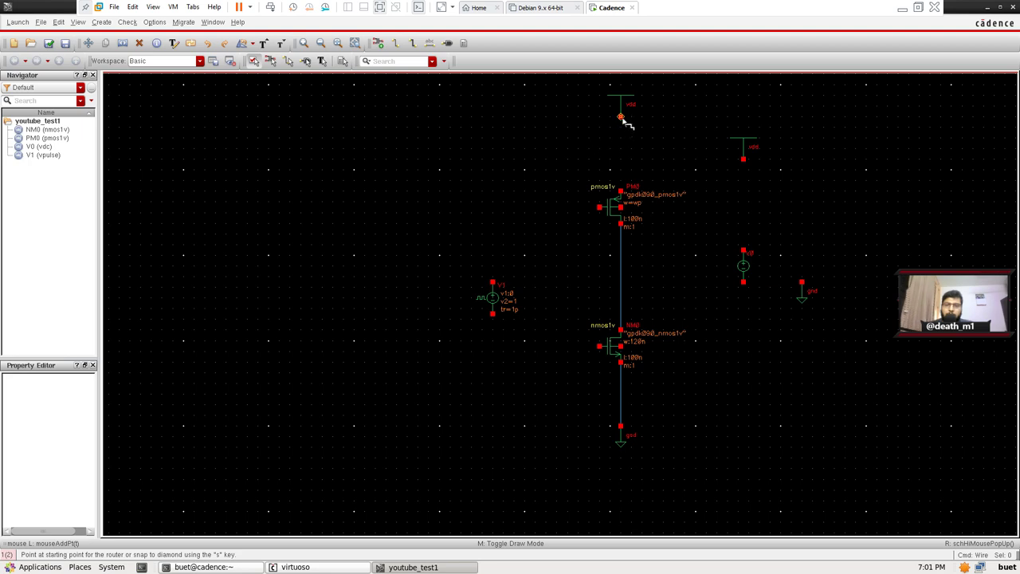
scroll(626, 128, up, 3)
scroll(638, 319, down, 2)
ctrl+scroll(643, 307, up, 2)
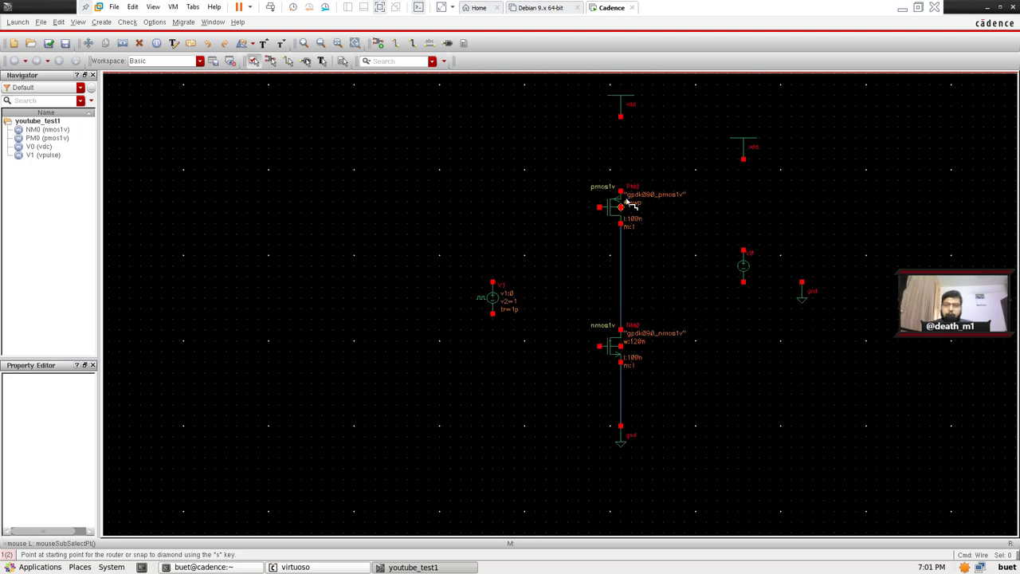
ctrl+scroll(662, 177, up, 2)
scroll(665, 178, up, 2)
scroll(669, 181, down, 1)
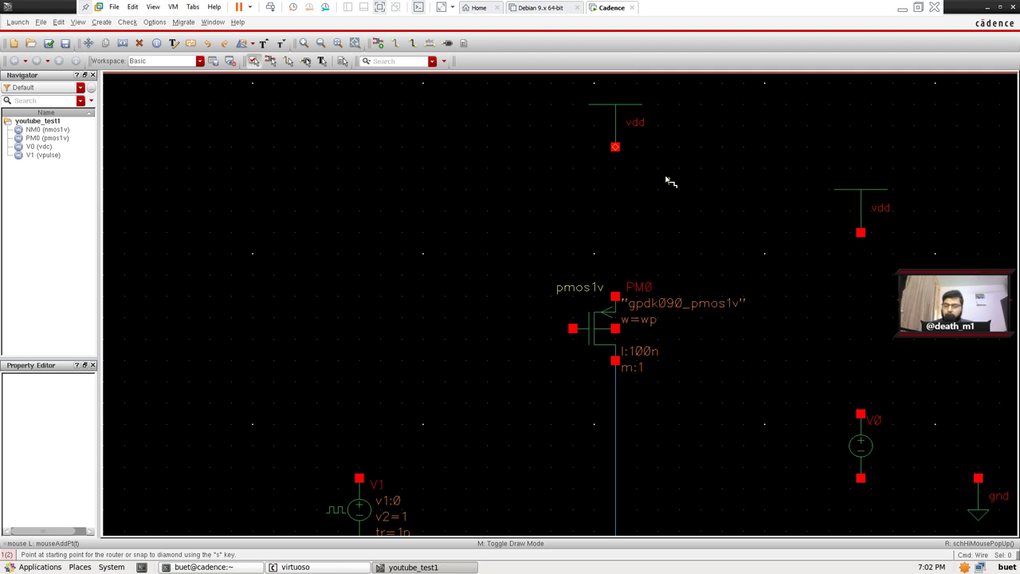
scroll(569, 194, down, 1)
scroll(565, 191, down, 1)
scroll(600, 185, up, 1)
ctrl+scroll(599, 184, down, 1)
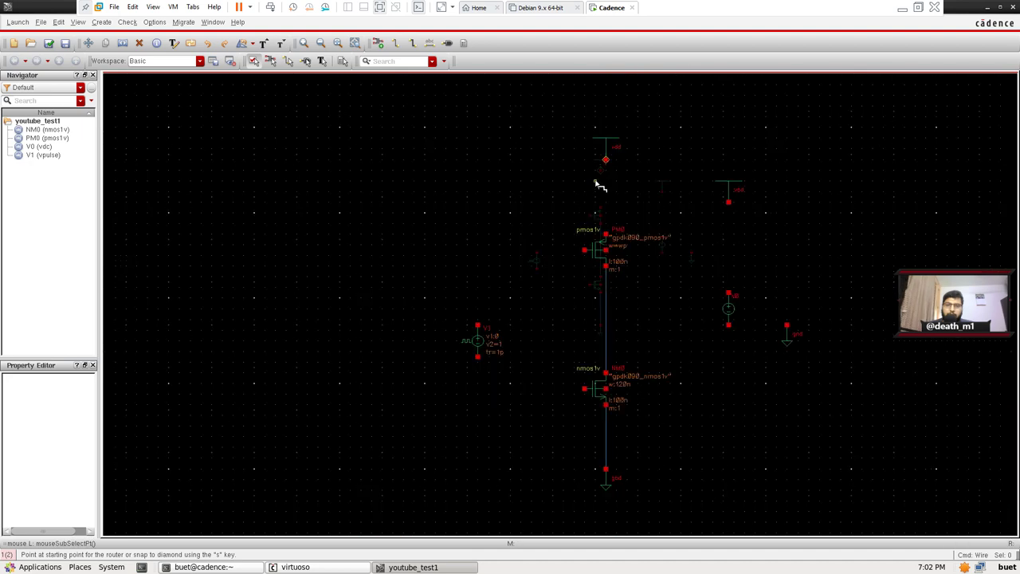
ctrl+scroll(599, 185, up, 1)
ctrl+scroll(599, 185, down, 3)
ctrl+scroll(600, 185, up, 4)
ctrl+scroll(599, 185, down, 2)
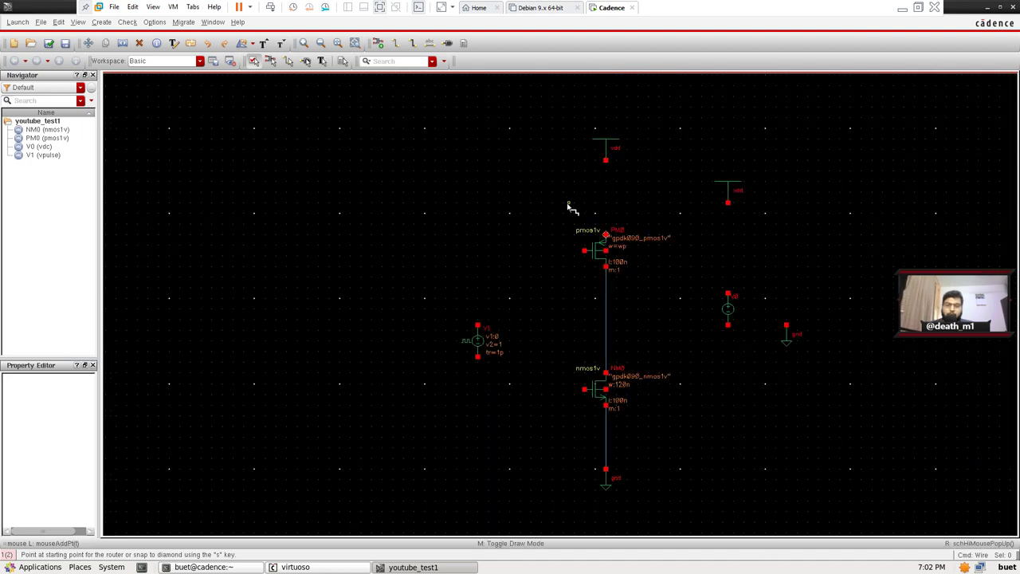
scroll(603, 214, up, 1)
scroll(603, 213, down, 2)
scroll(603, 213, up, 2)
scroll(603, 214, down, 2)
scroll(603, 213, up, 4)
scroll(603, 214, up, 4)
ctrl+scroll(603, 214, up, 2)
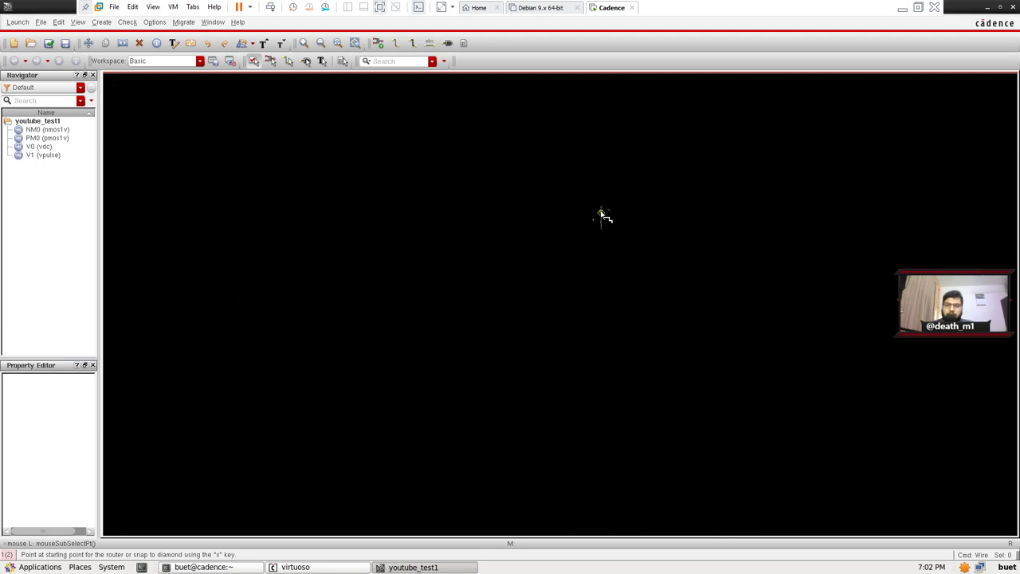
ctrl+scroll(603, 213, down, 5)
ctrl+scroll(603, 214, up, 3)
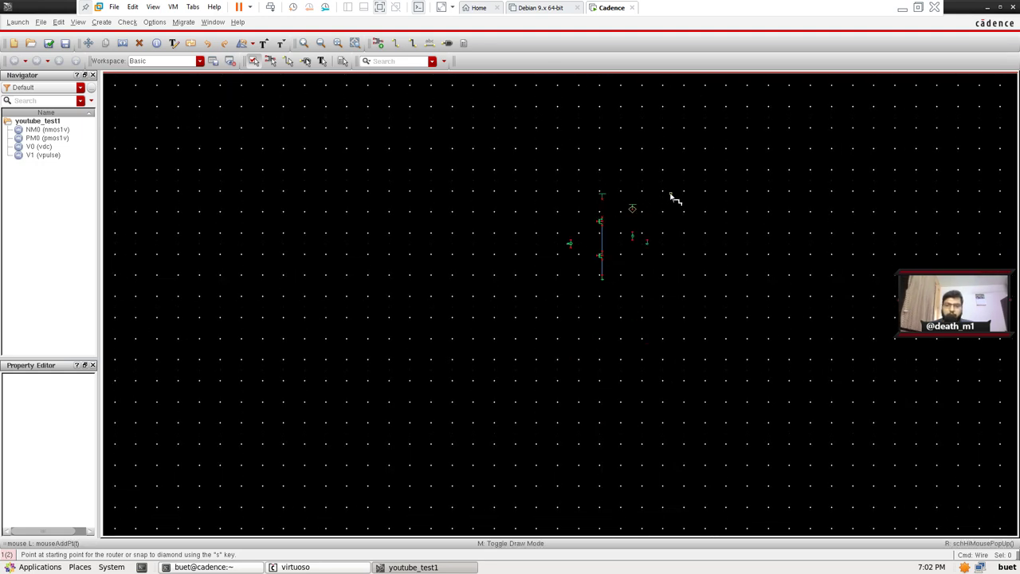
Wire the upper vdd symbol to the PMOS source and connect the PMOS body terminal to that supply wire
key(f)
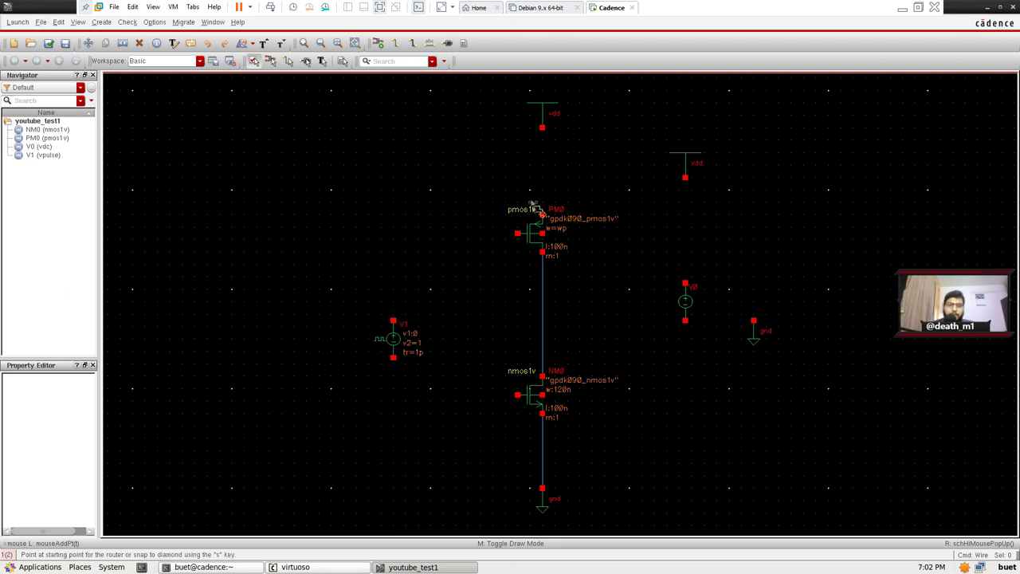
click(543, 128)
click(542, 216)
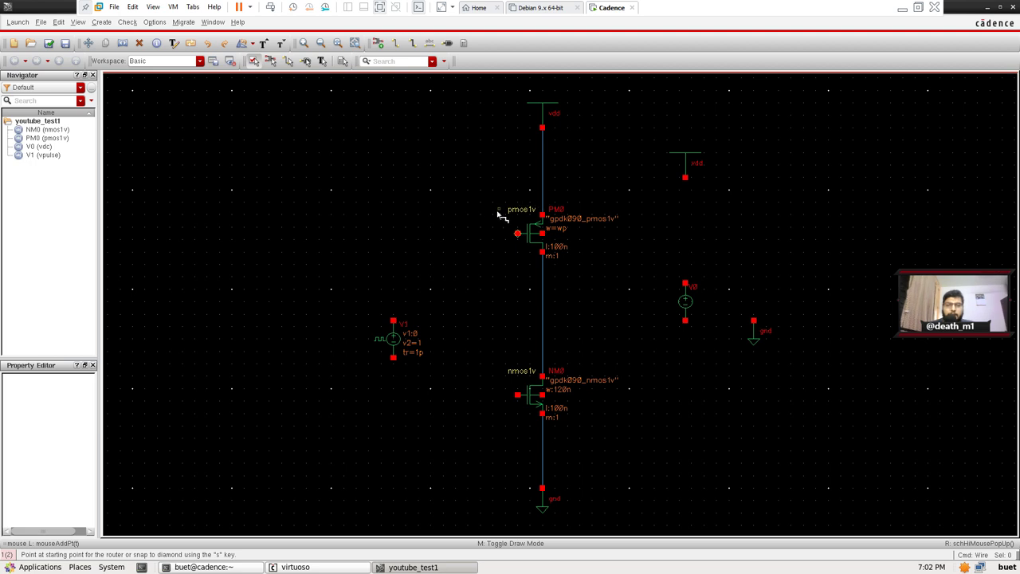
click(542, 234)
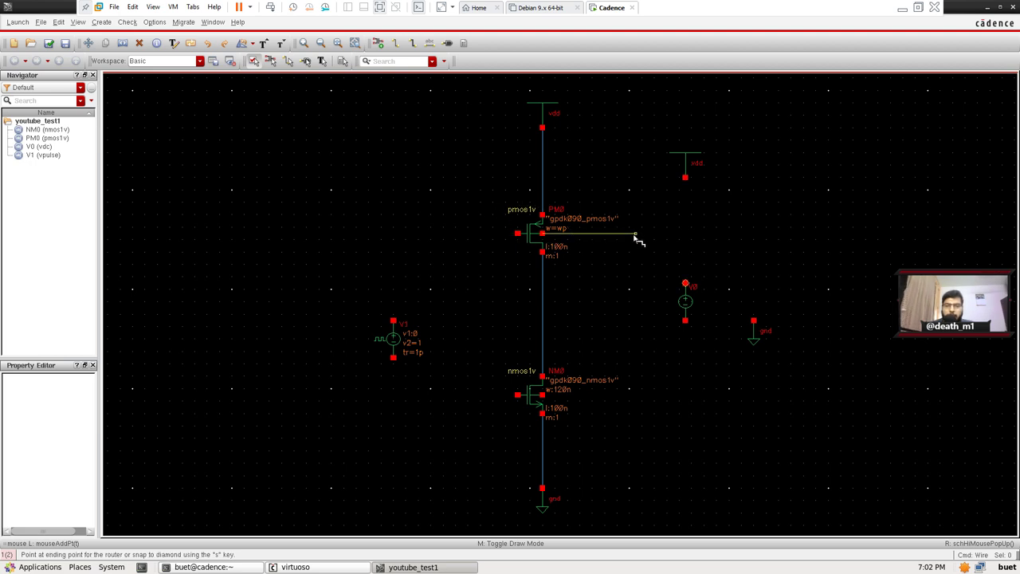
click(543, 153)
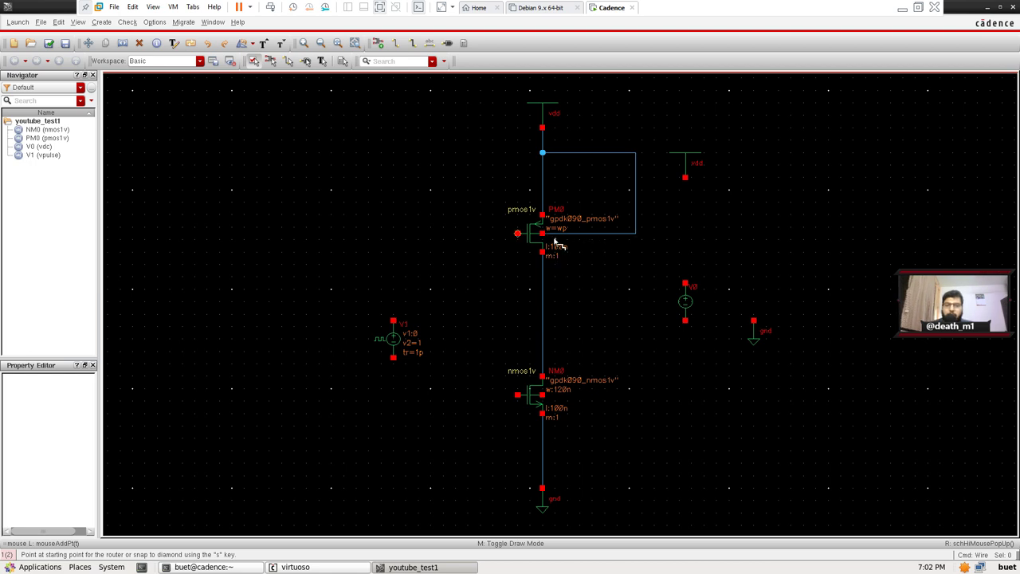
Wire the NMOS body terminal to the wire between its source and ground
click(542, 395)
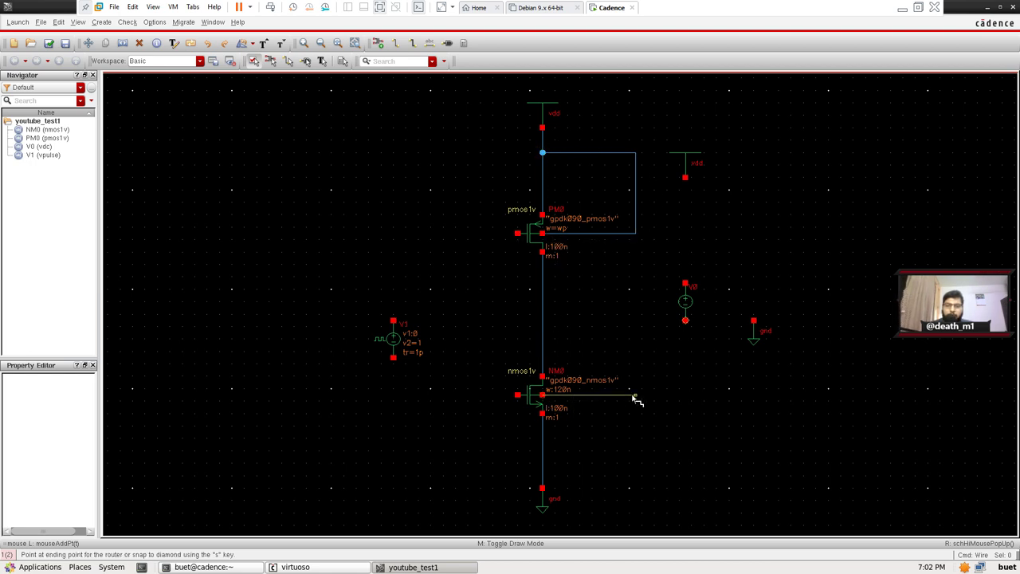
click(635, 395)
click(542, 462)
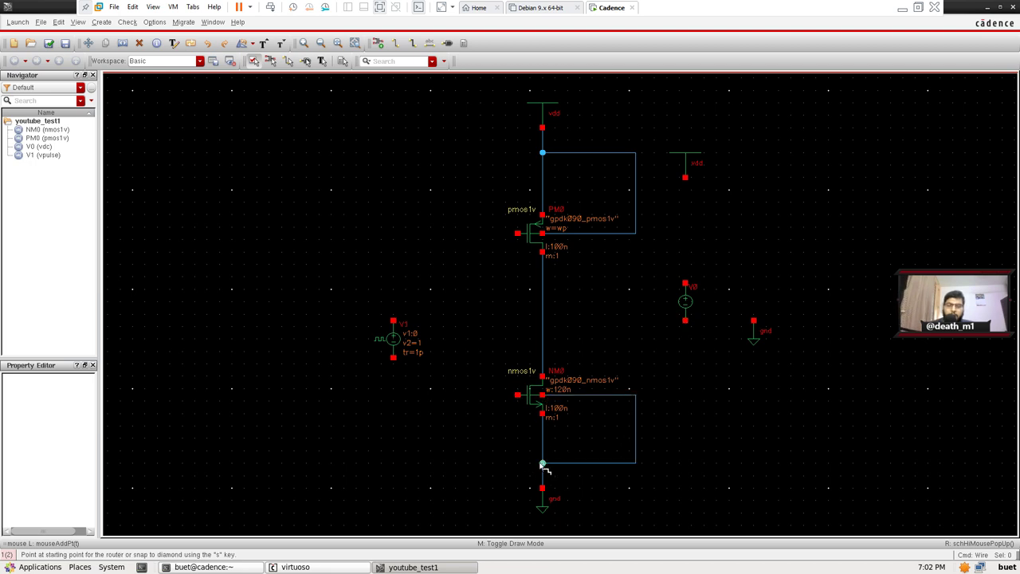
Wire the PMOS and NMOS gates together and move the vpulse source clear of the gate wire, down and away from the transistors
click(518, 234)
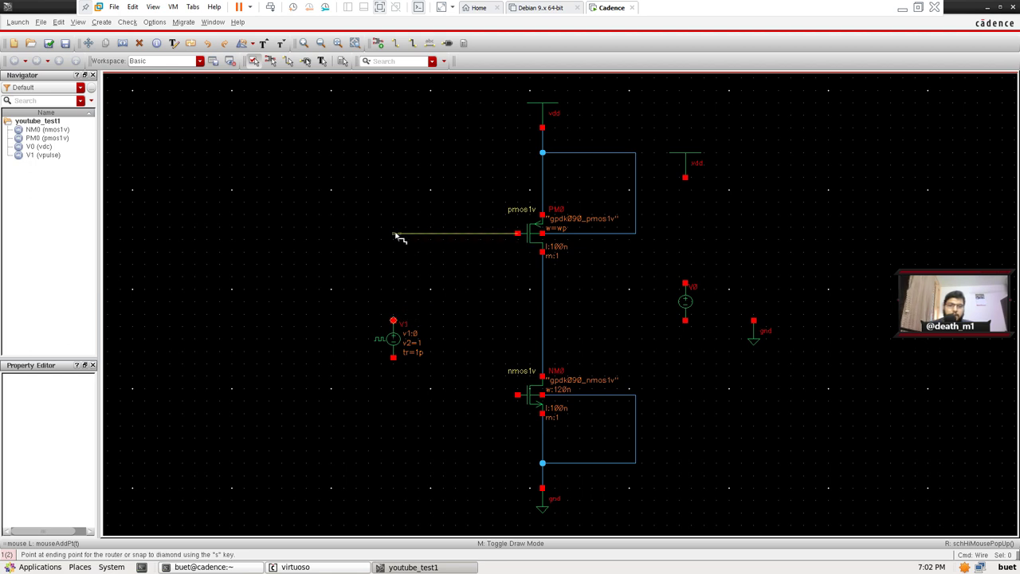
click(394, 234)
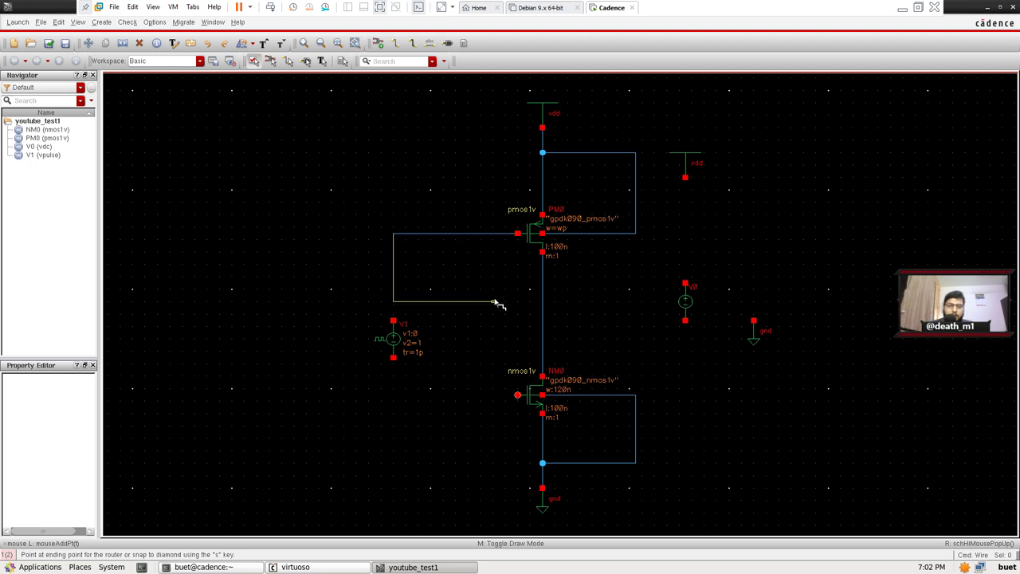
key(Escape)
click(393, 338)
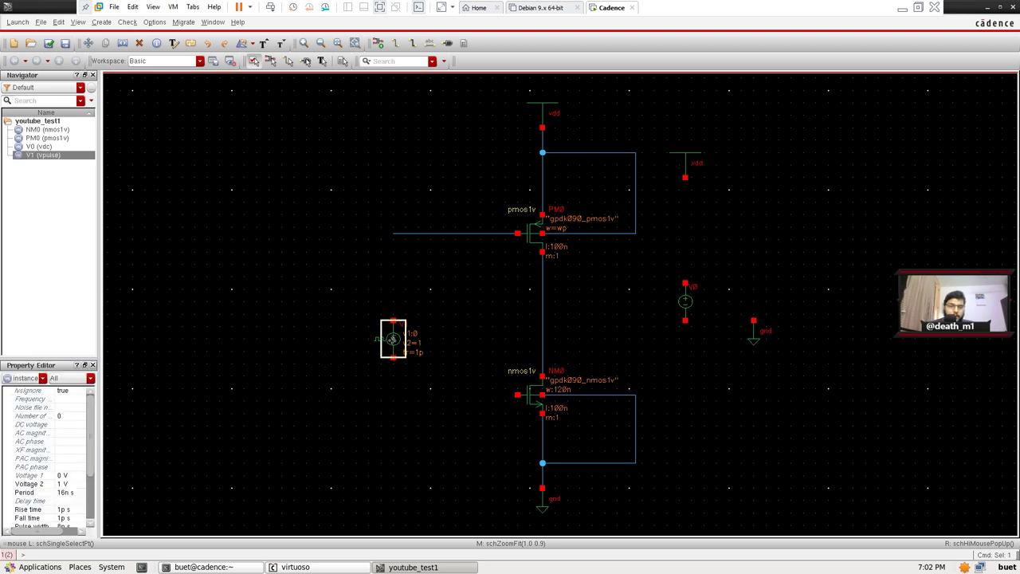
drag(393, 339, 306, 363)
key(w)
click(394, 235)
click(519, 396)
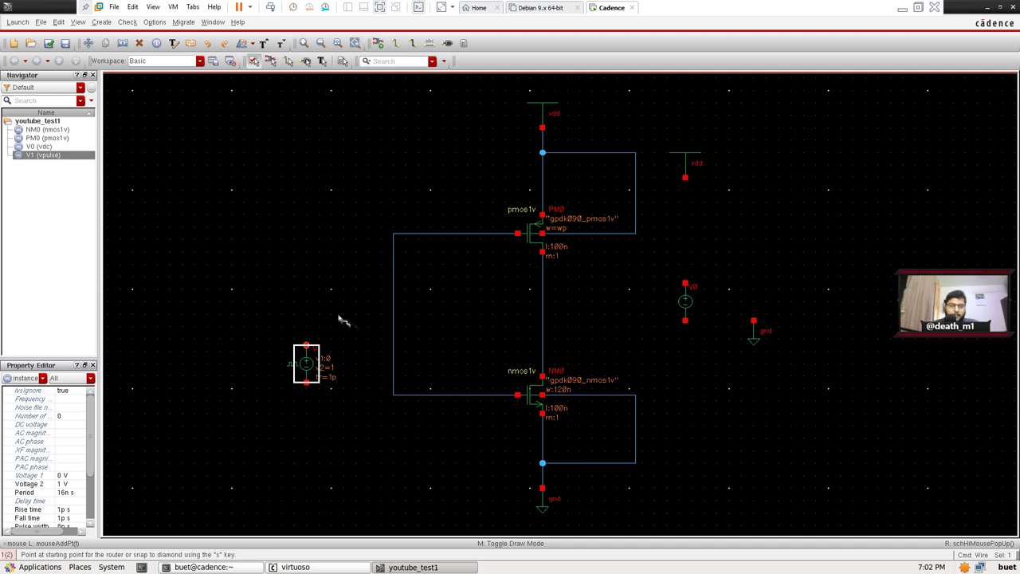
key(Escape)
drag(304, 369, 236, 424)
click(447, 43)
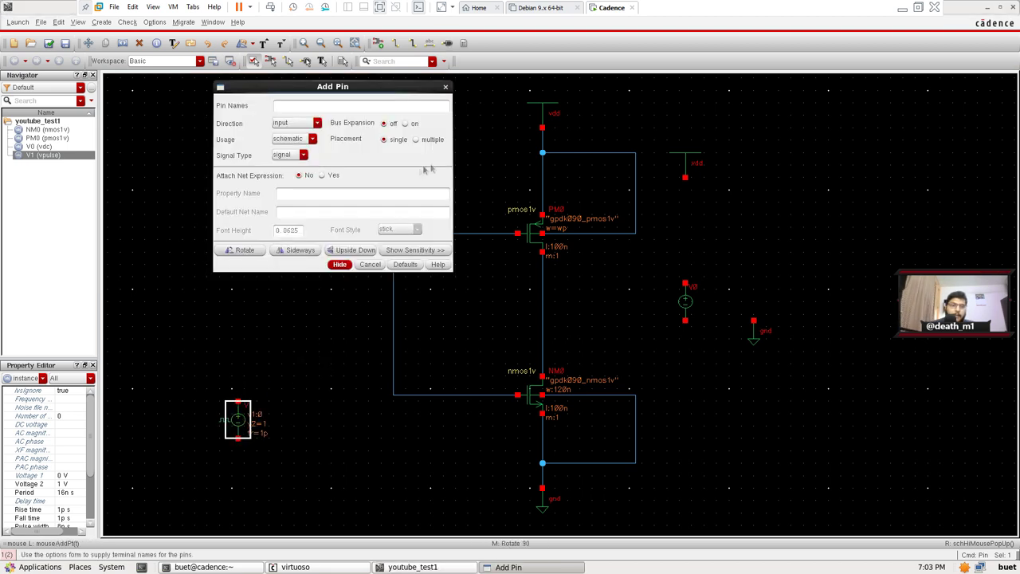
click(374, 267)
click(289, 403)
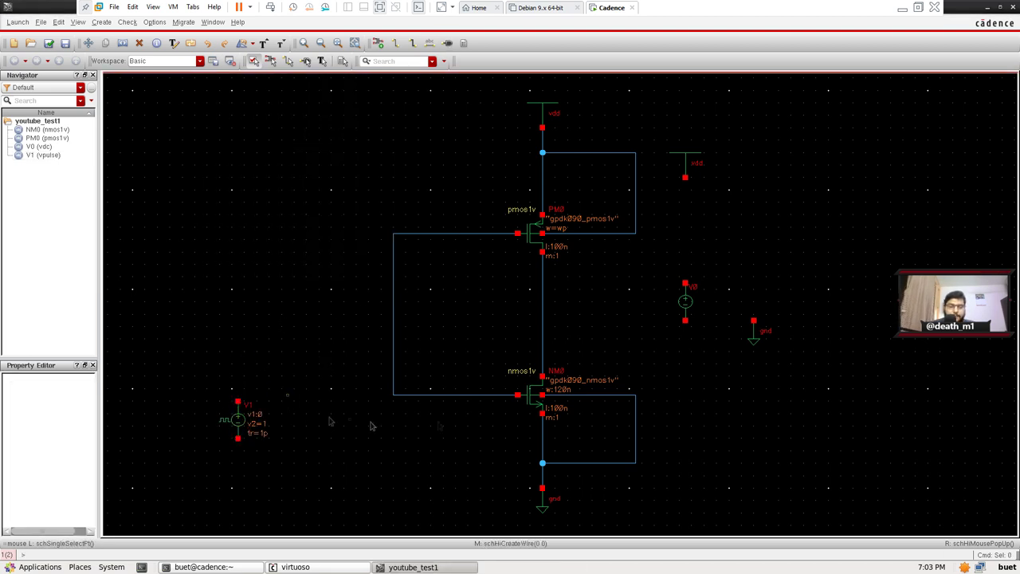
Copy the gnd symbol beside the vdc source to below the vpulse source and wire it to the source's negative terminal
click(751, 333)
key(c)
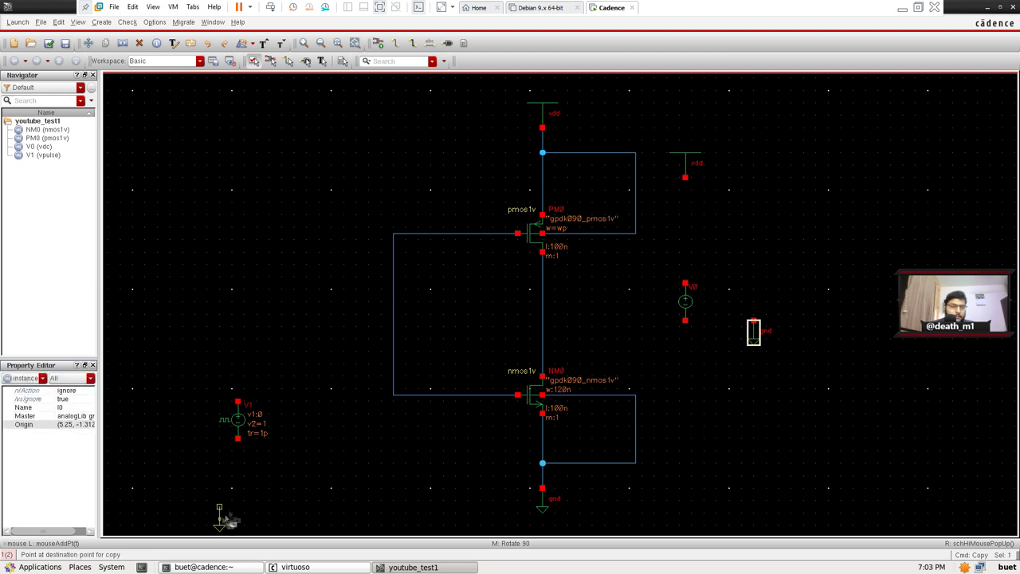
click(239, 503)
key(w)
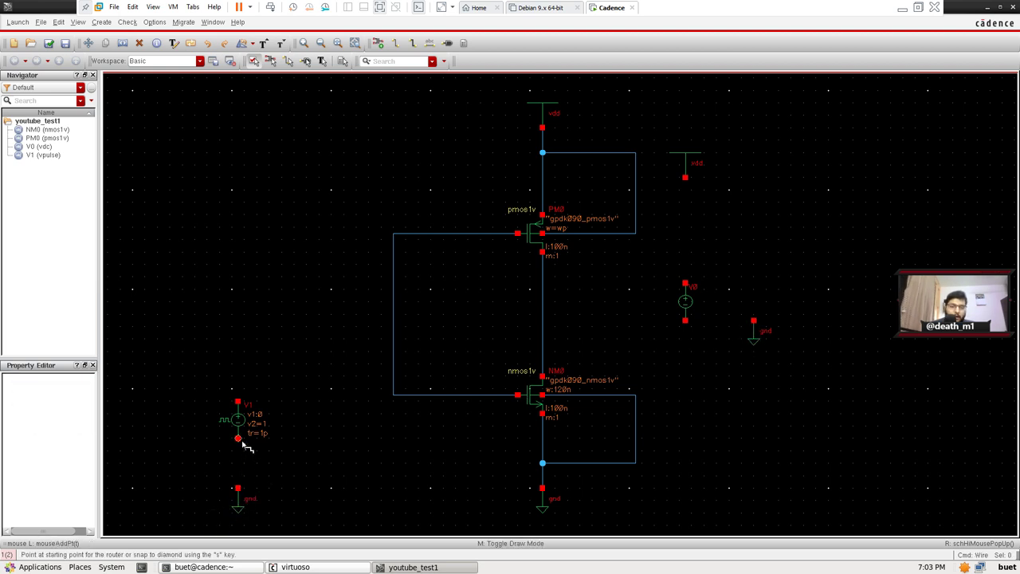
click(238, 437)
click(238, 487)
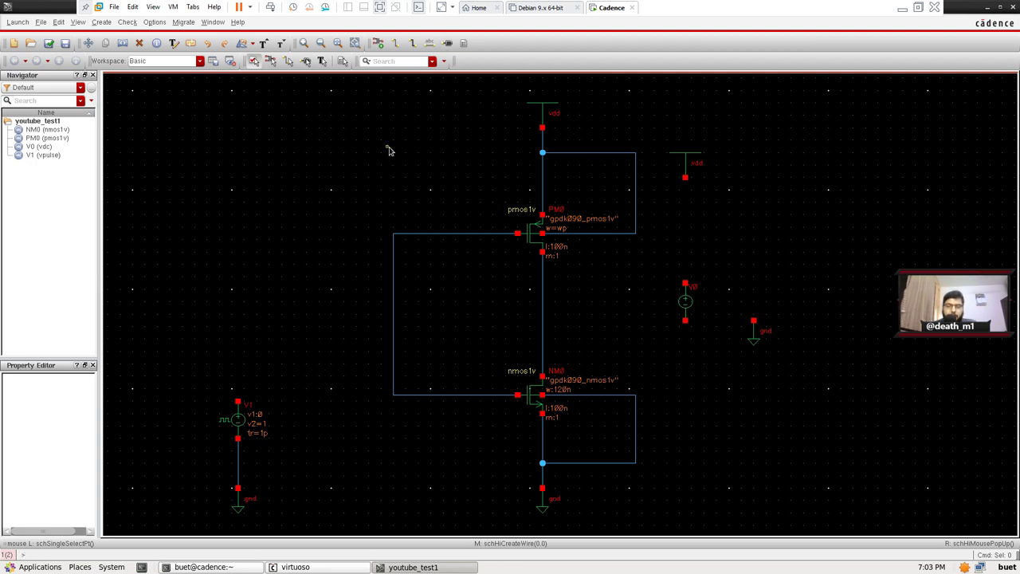
Place an input pin named in above the vpulse source, level with the middle of the gate wire
click(447, 42)
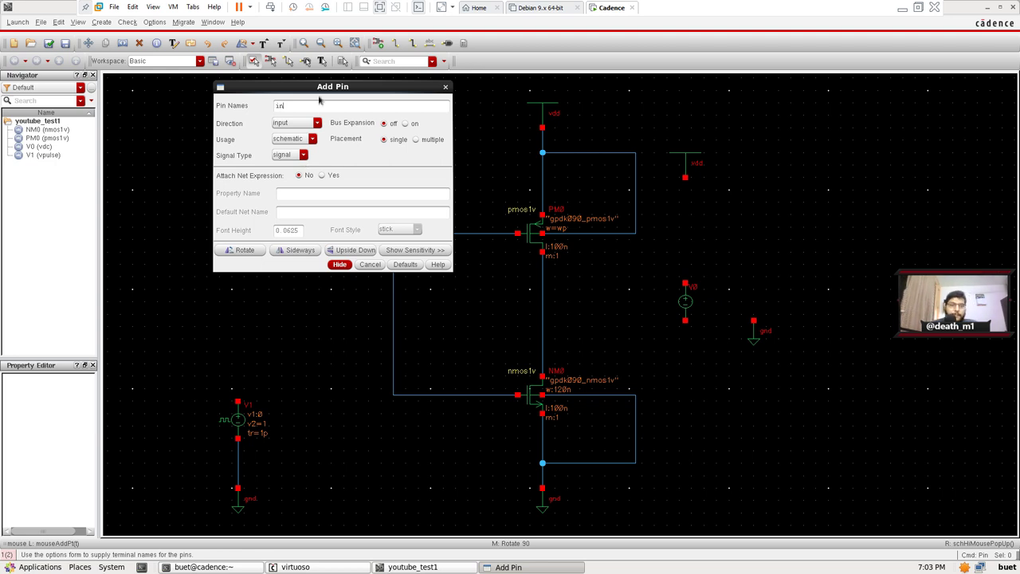
click(340, 265)
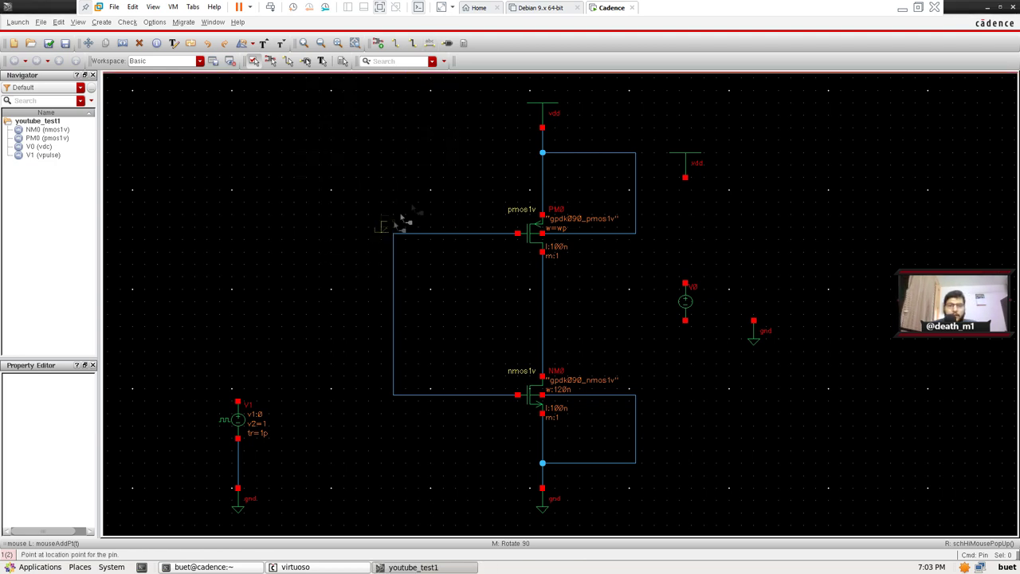
click(233, 308)
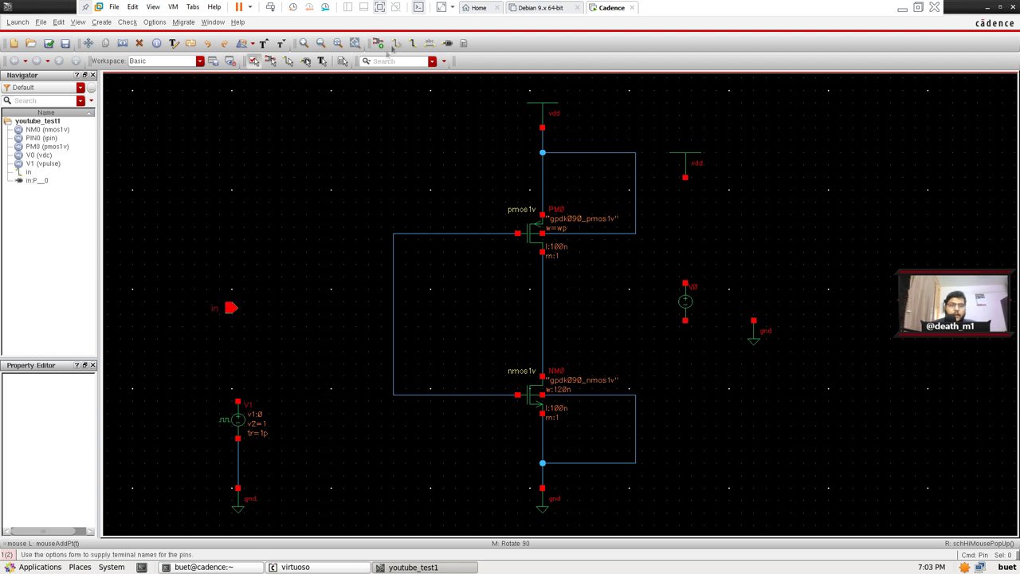
click(446, 44)
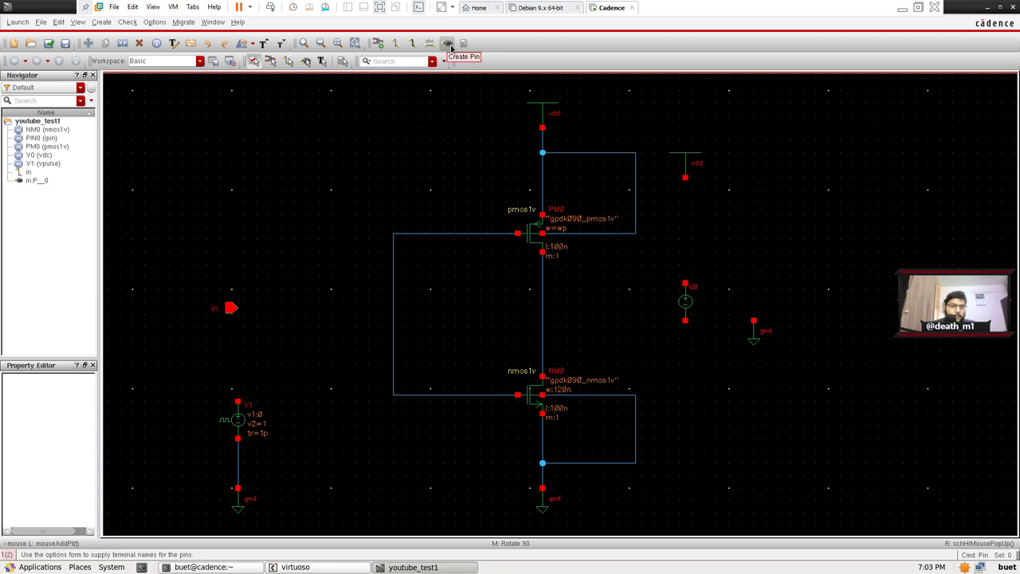
key(Escape)
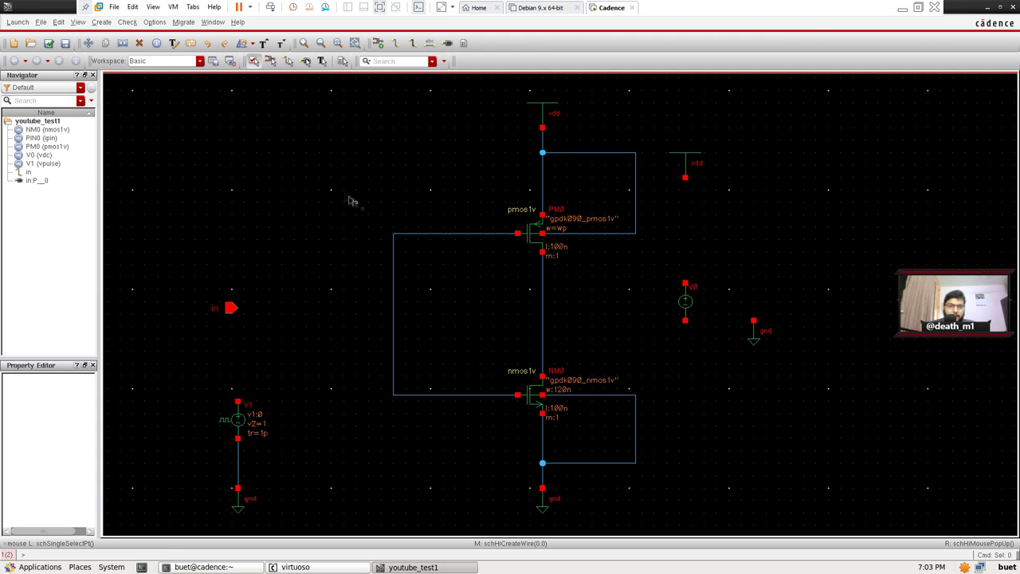
key(p)
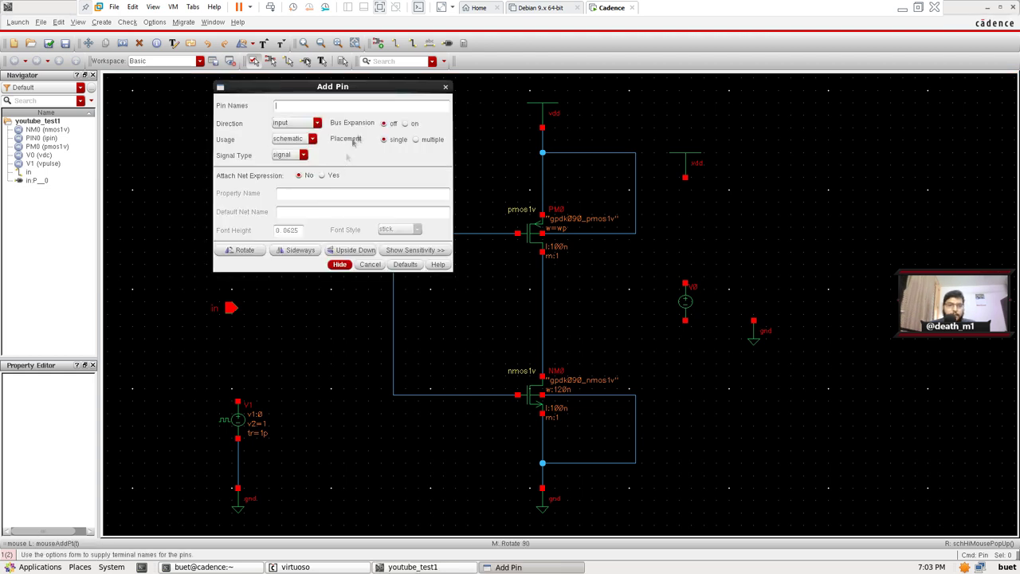
click(445, 88)
Wire the in pin to the common gate wire and connect the vpulse source's positive terminal to that input wire
key(w)
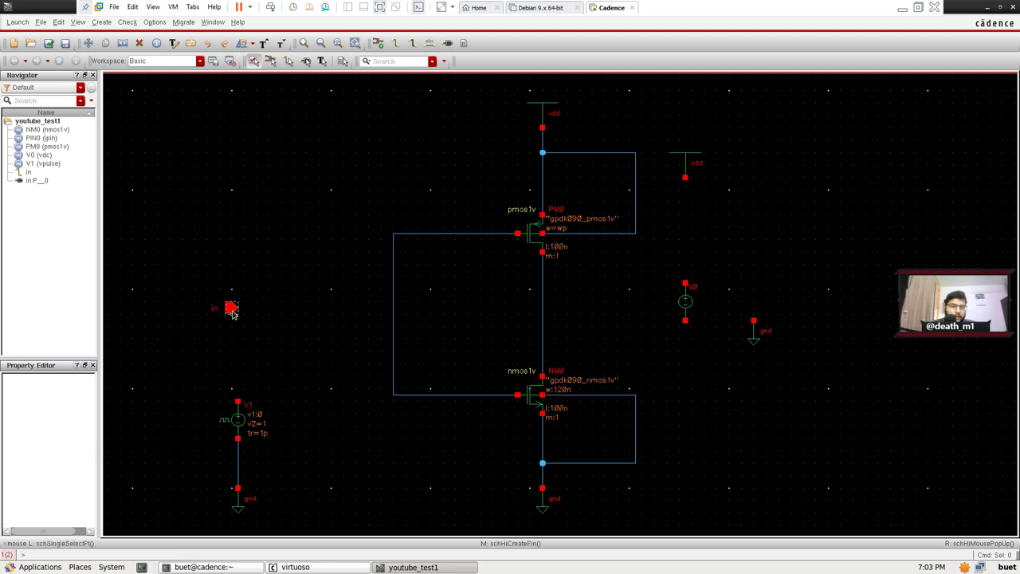
click(231, 308)
click(392, 307)
click(237, 401)
click(324, 308)
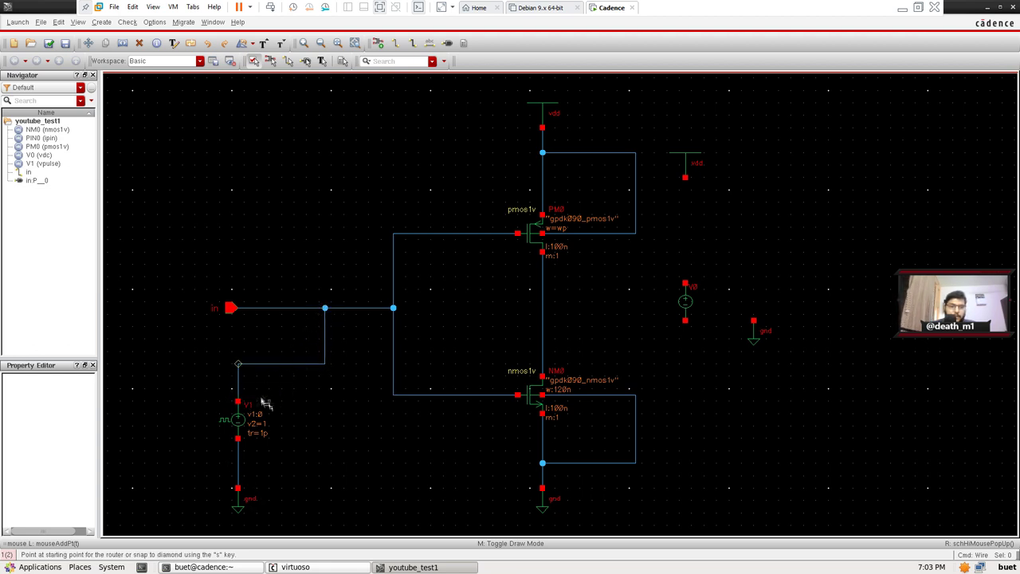
key(Escape)
Move the vdc source and its gnd and vdd symbols farther from the transistors, aligned in one vertical column
drag(773, 142, 682, 408)
key(s)
click(868, 299)
right_click(859, 400)
key(Escape)
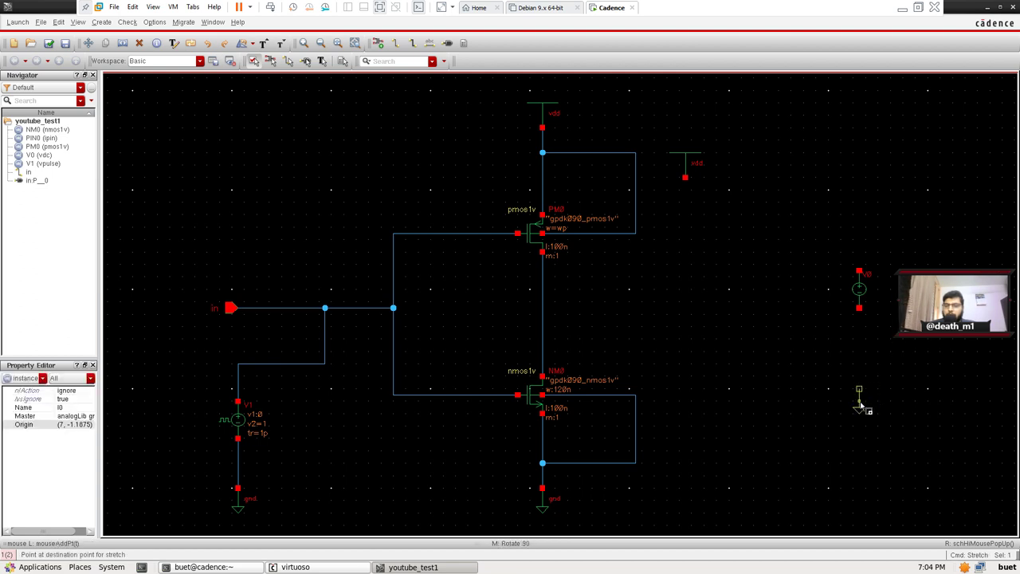
click(861, 404)
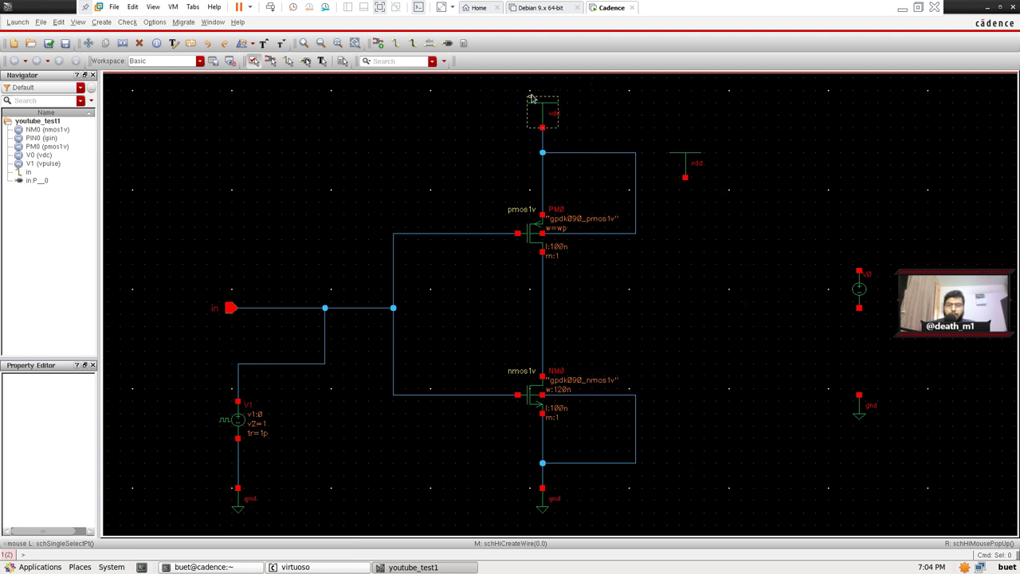
drag(728, 123, 666, 222)
drag(683, 165, 859, 161)
click(821, 229)
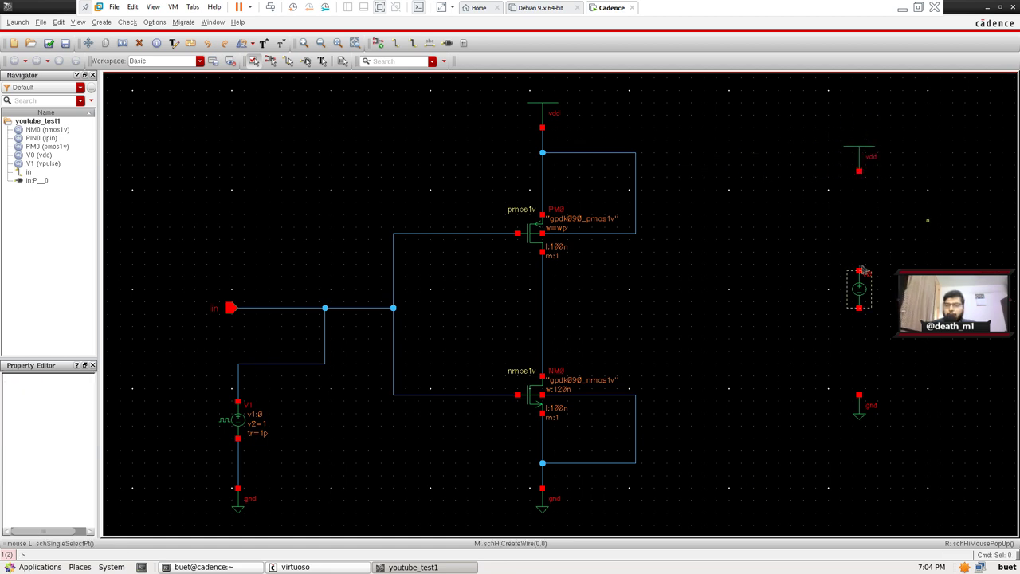
Wire the vdc source's positive terminal to the vdd symbol above it and its negative terminal to the gnd symbol below
key(w)
click(859, 172)
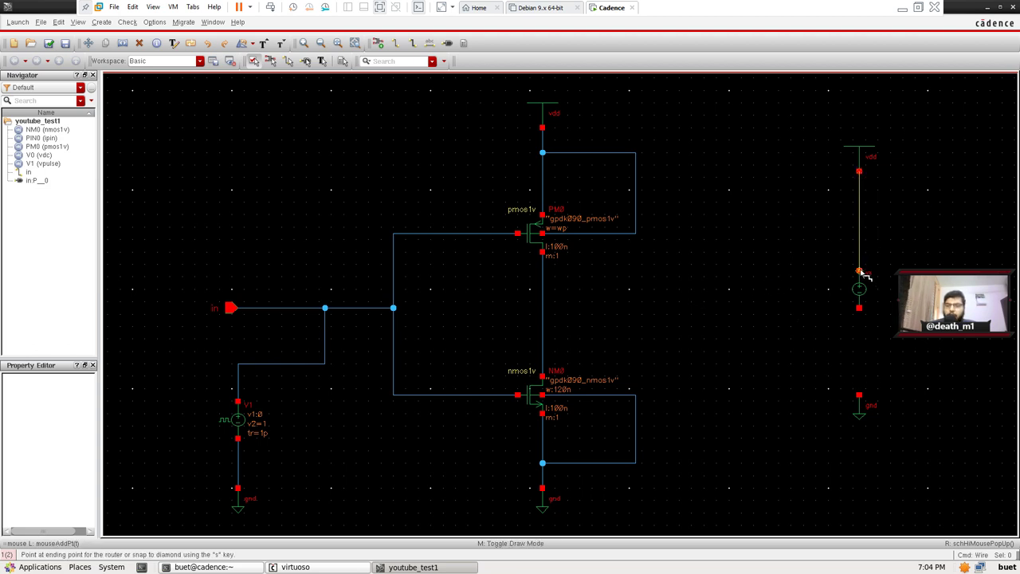
click(859, 272)
key(Escape)
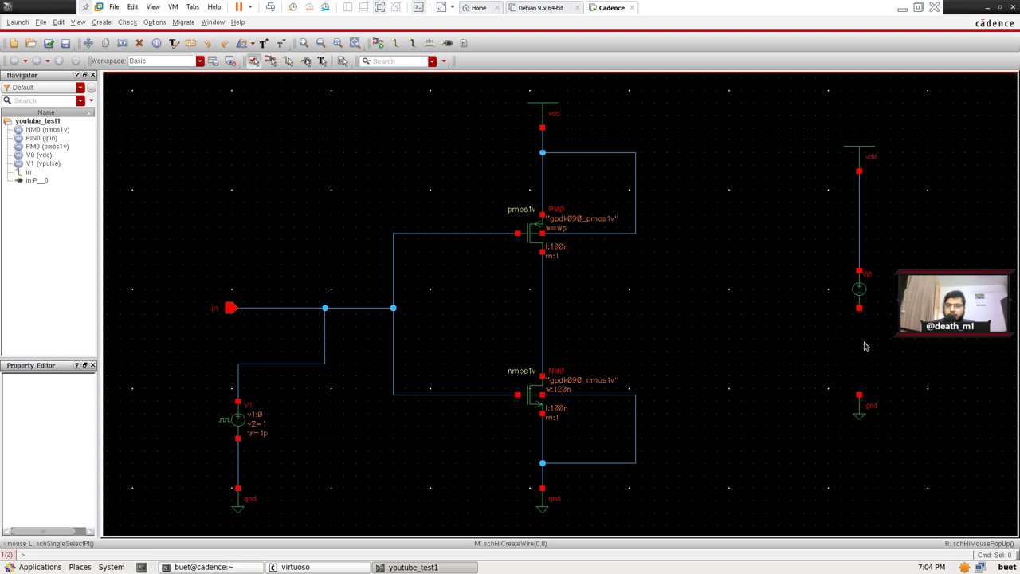
key(w)
click(858, 308)
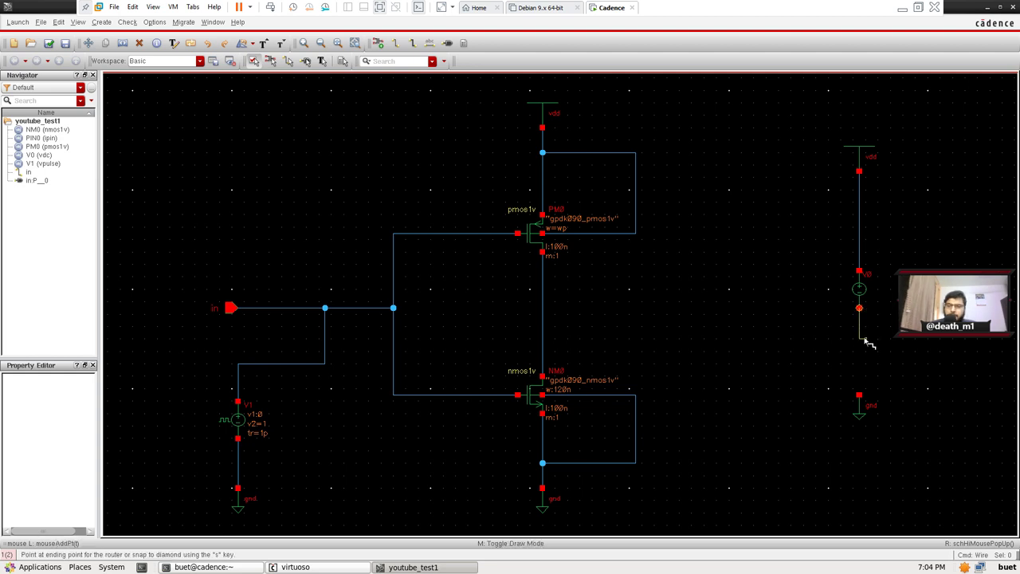
click(859, 395)
key(Escape)
Set the vdc source's DC voltage to 1v
click(859, 289)
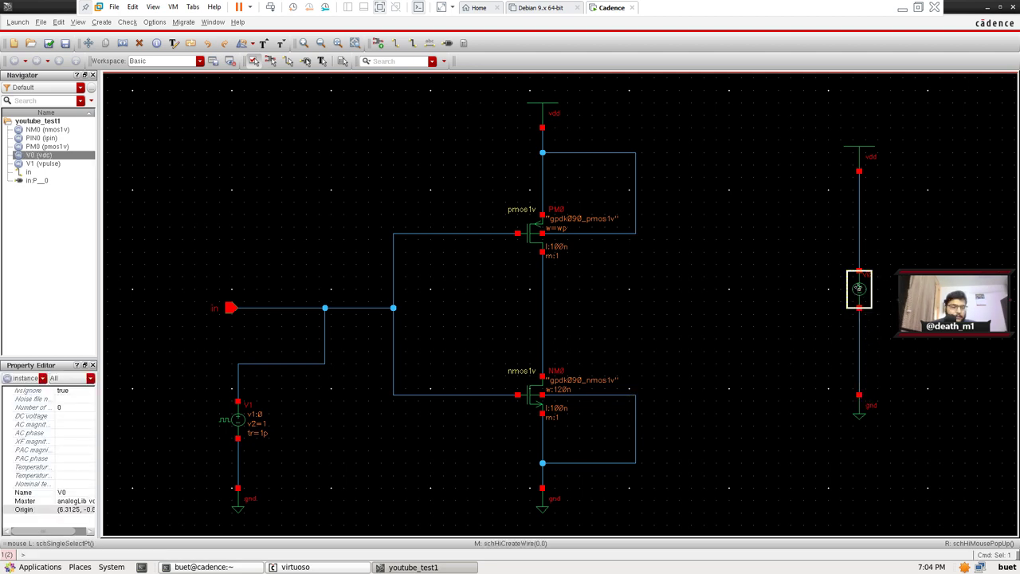
key(q)
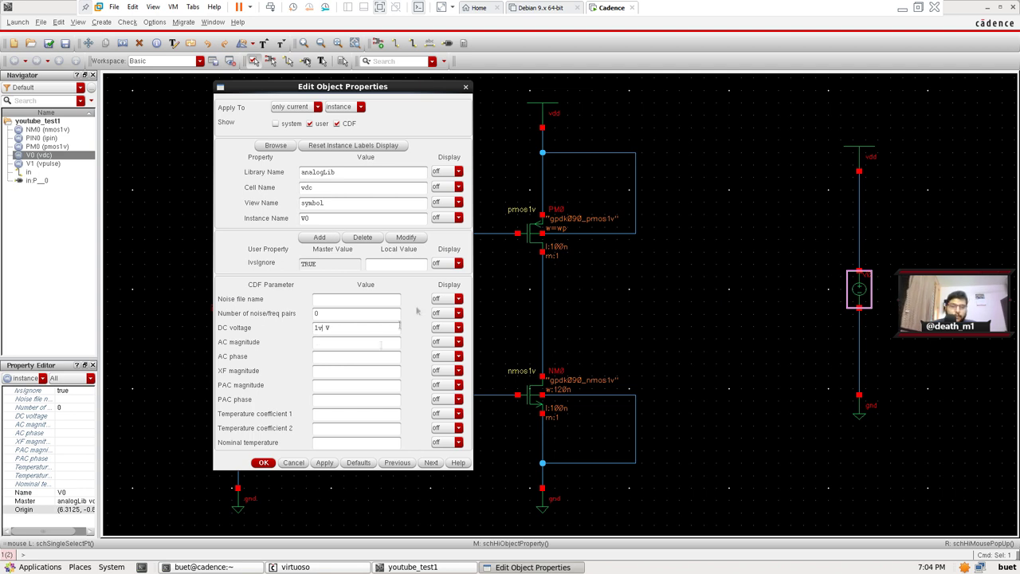
click(263, 463)
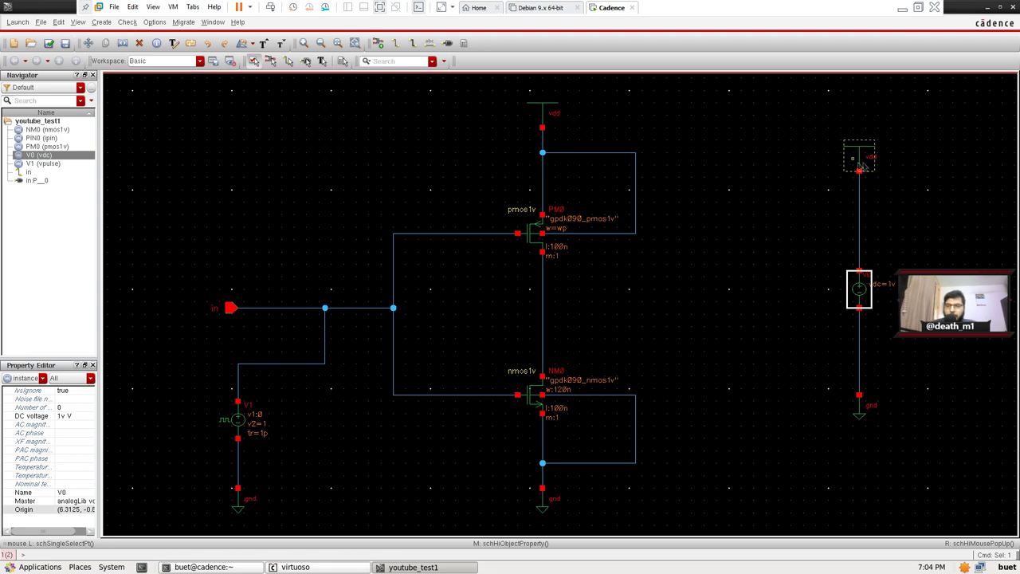
click(727, 217)
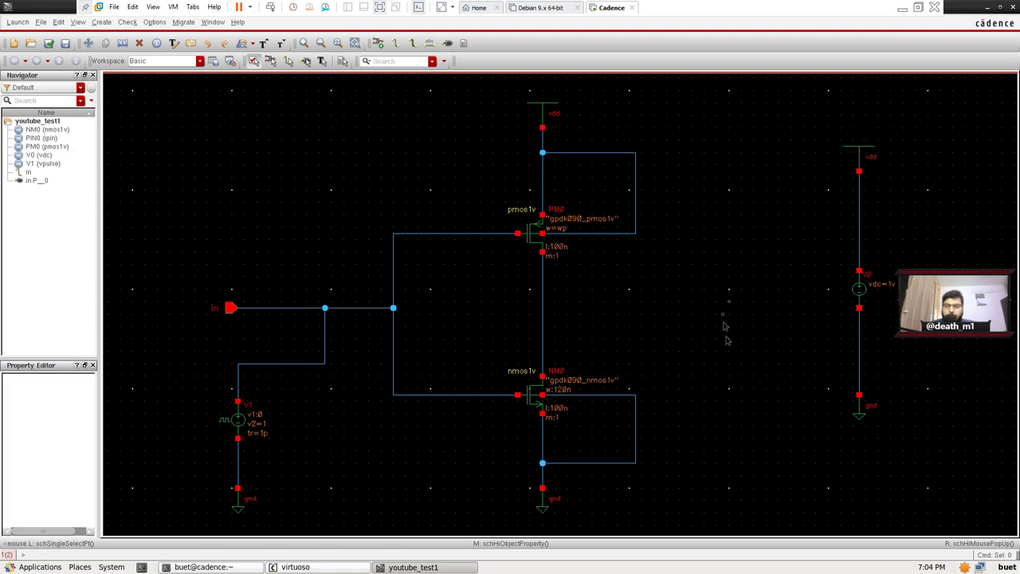
Place an output pin named out between the transistors and the vdc source, level with the wire joining the drains
click(447, 43)
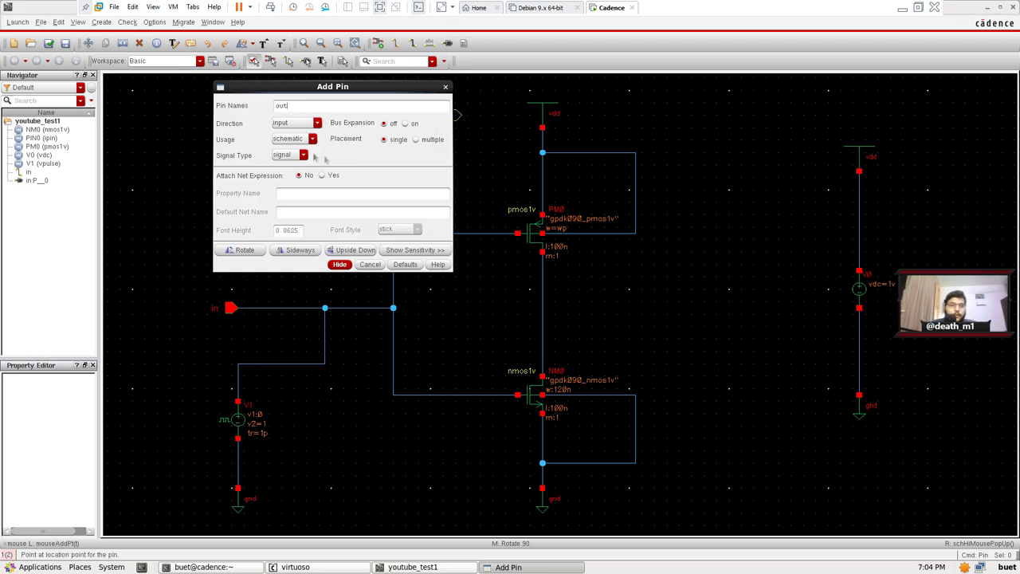
click(306, 124)
click(285, 141)
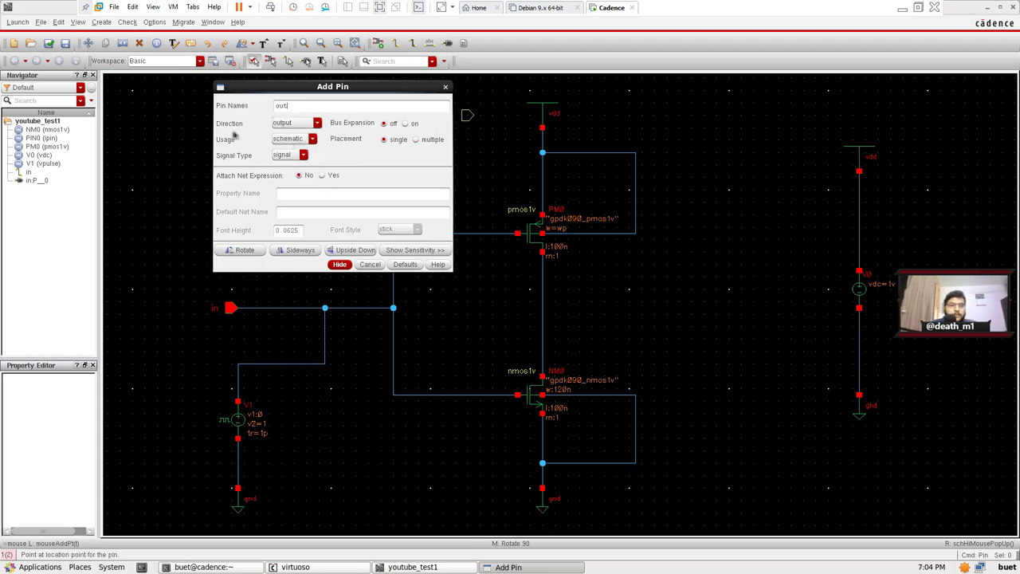
click(340, 265)
click(708, 302)
Wire the out pin to the wire joining the PMOS and NMOS drains
key(w)
click(709, 302)
click(543, 303)
key(Escape)
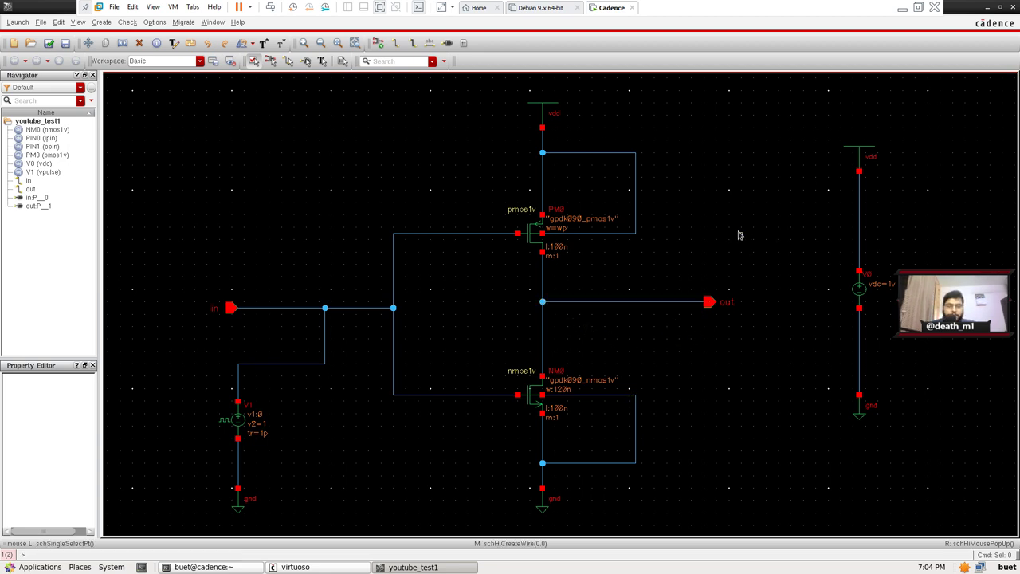
Check and save the completed inverter schematic
key(f)
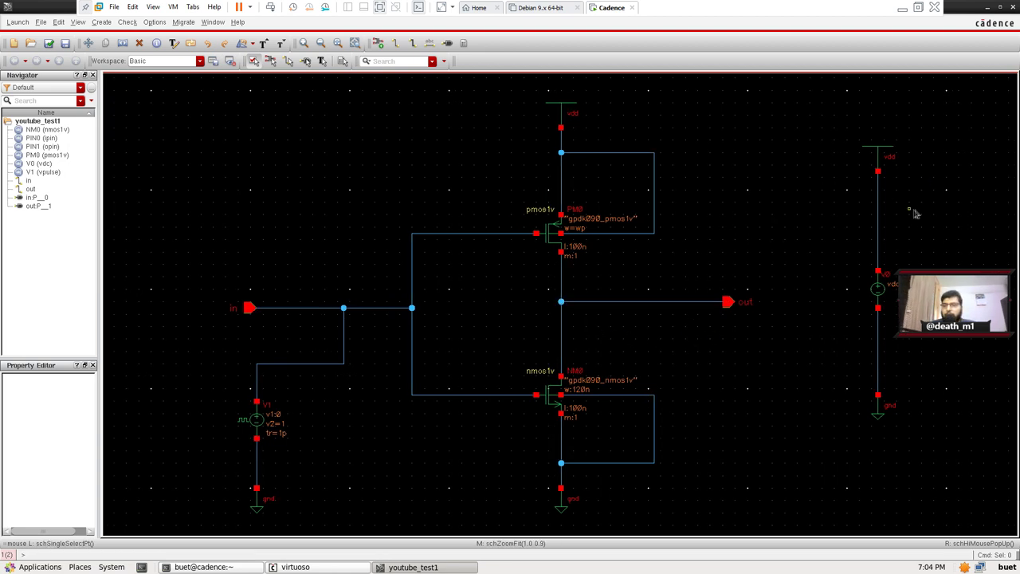
click(48, 45)
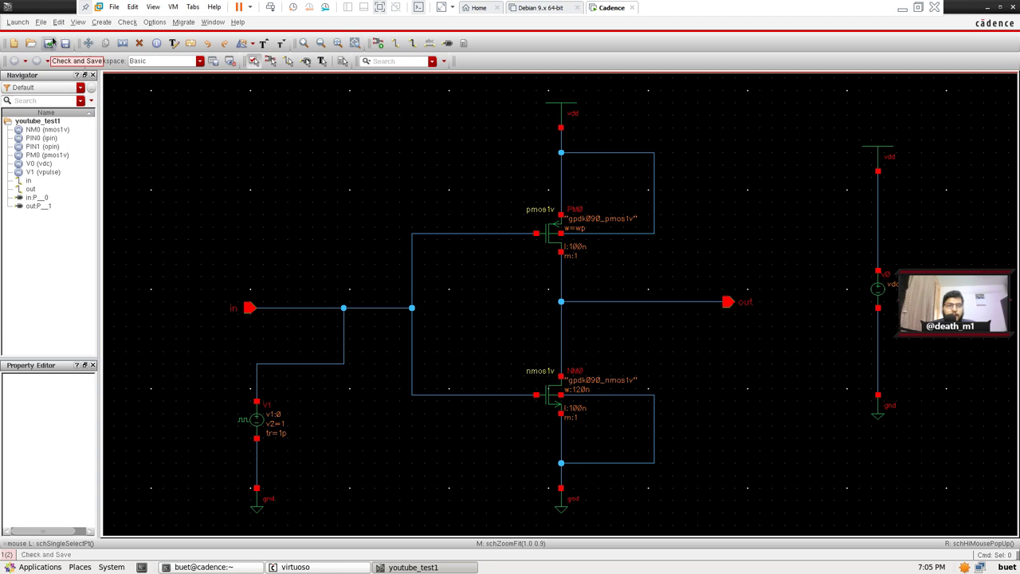
click(48, 44)
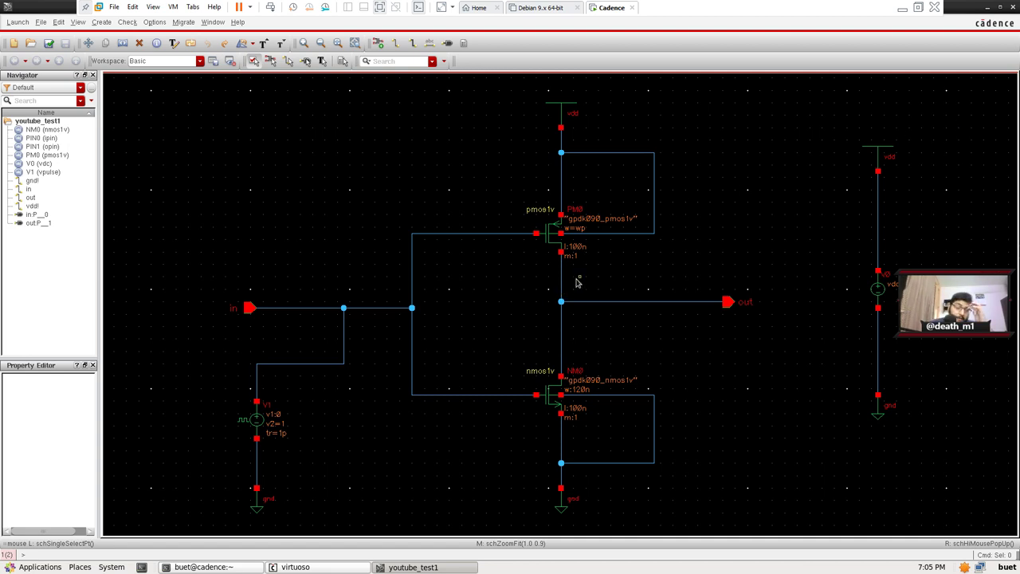
Launch ADE L and choose a dc analysis that saves the DC operating point and sweeps a component parameter
click(17, 23)
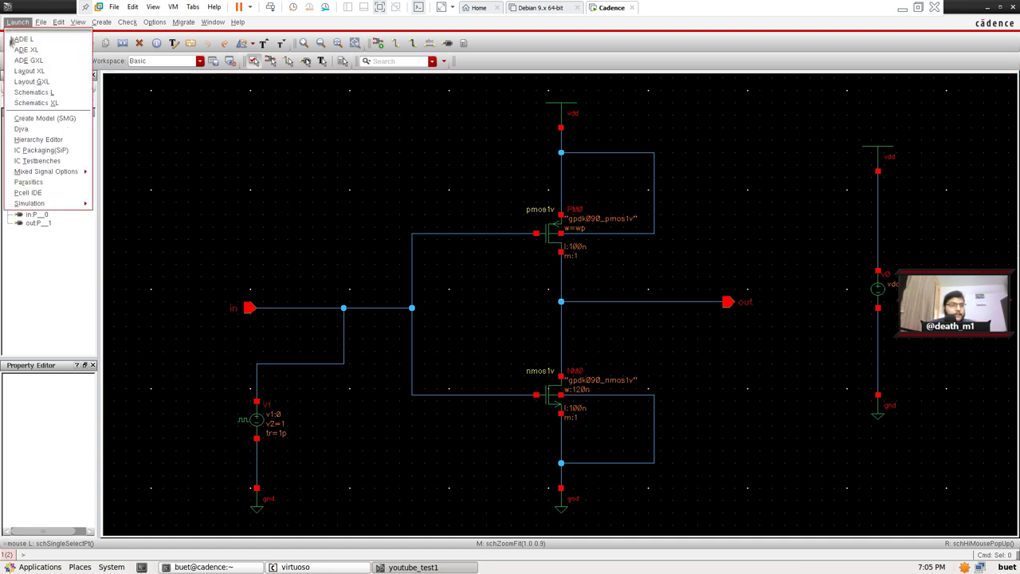
click(22, 39)
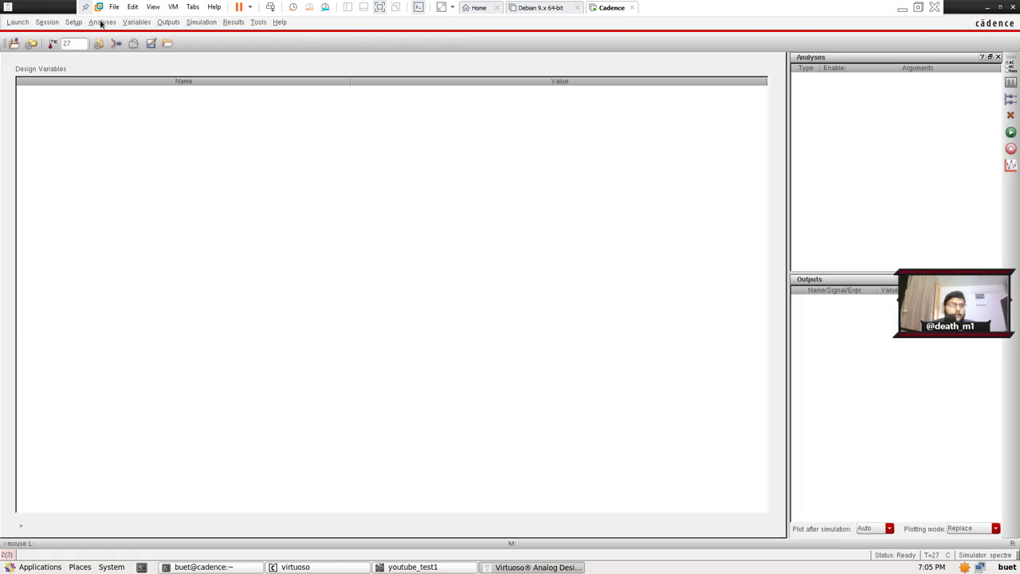
click(100, 23)
click(110, 40)
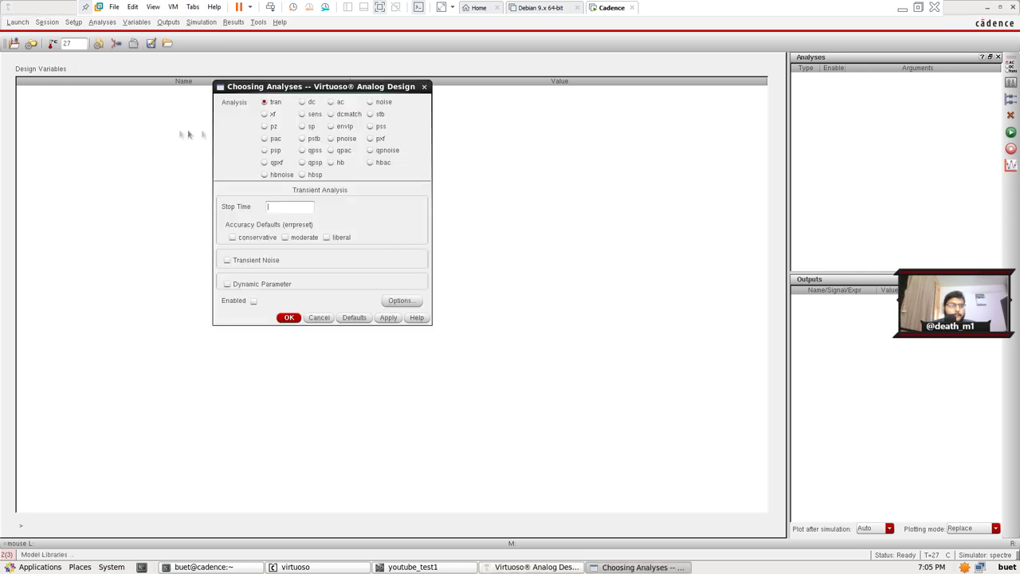
click(311, 103)
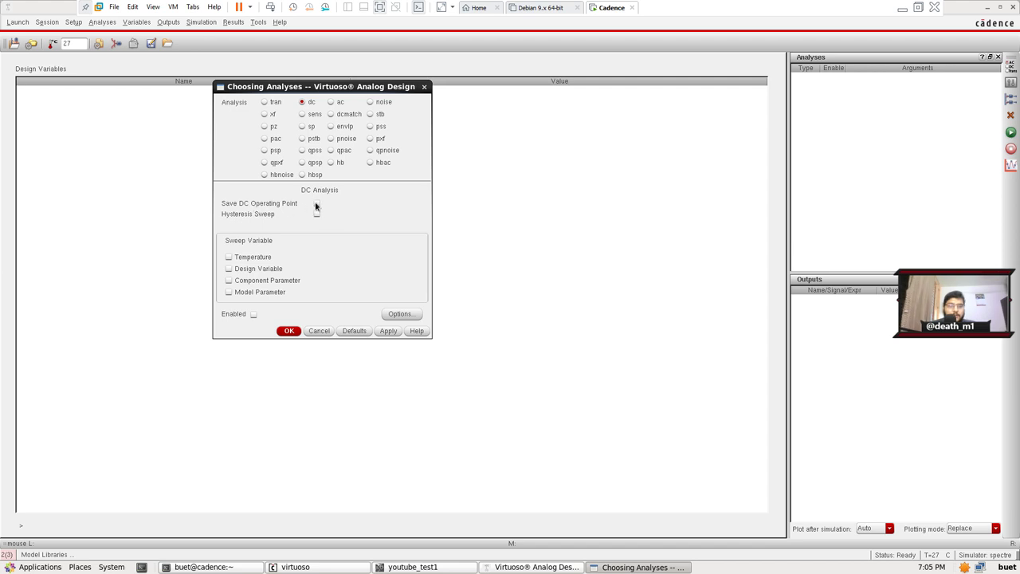
click(259, 283)
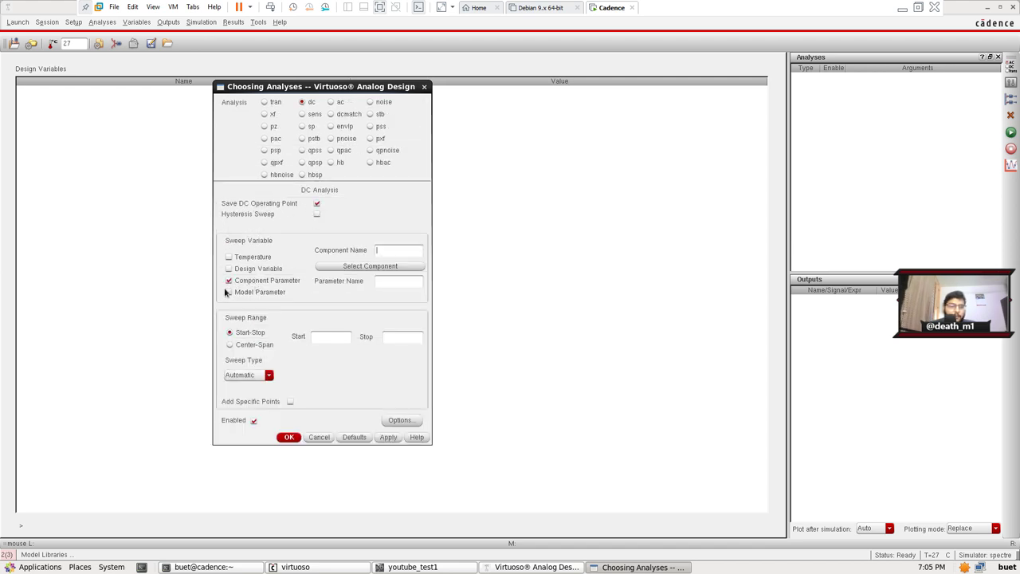
Pick the V1 pulse source in the schematic as the swept component and its dc voltage as the parameter
click(362, 268)
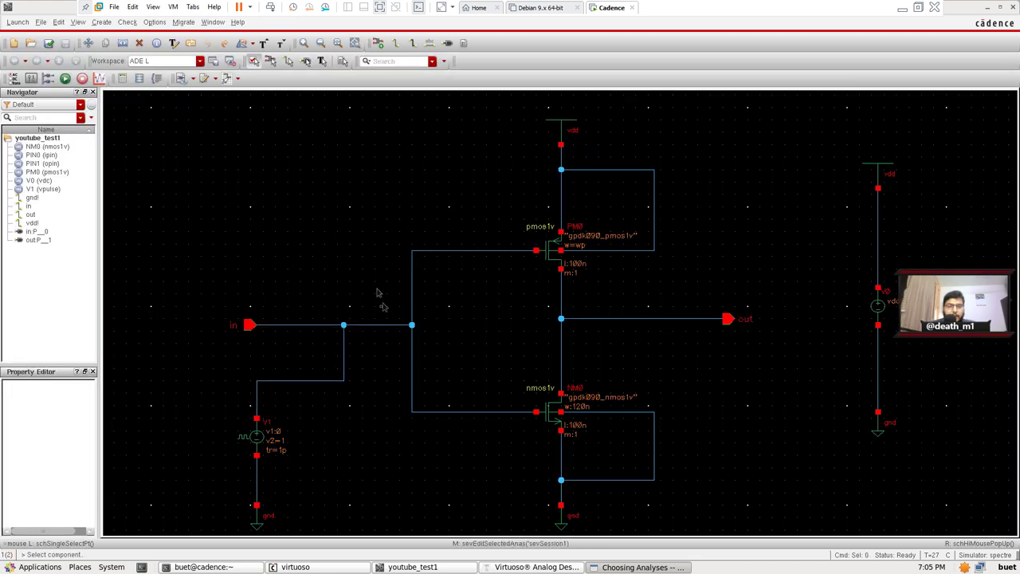
click(257, 438)
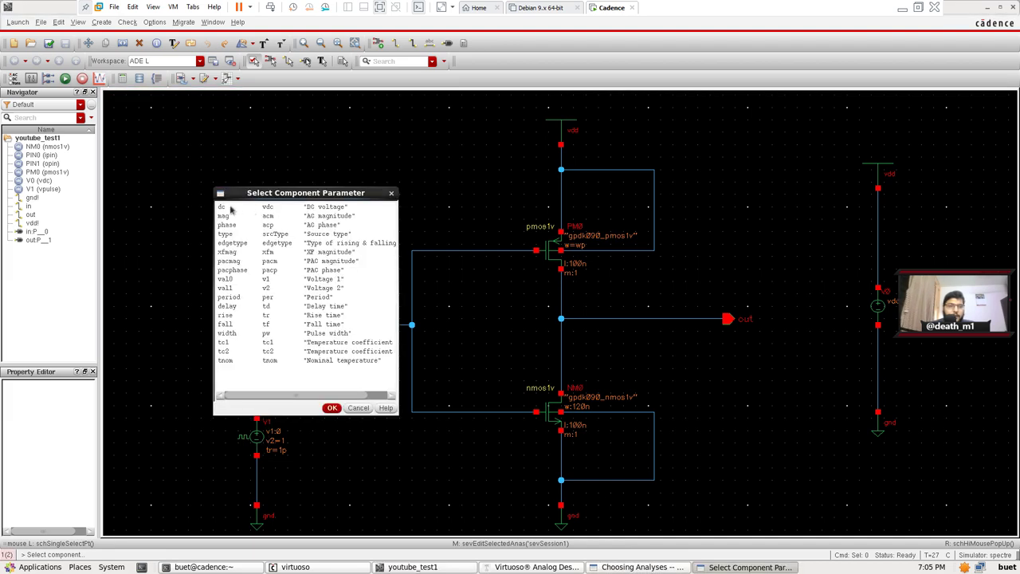
drag(311, 193, 445, 185)
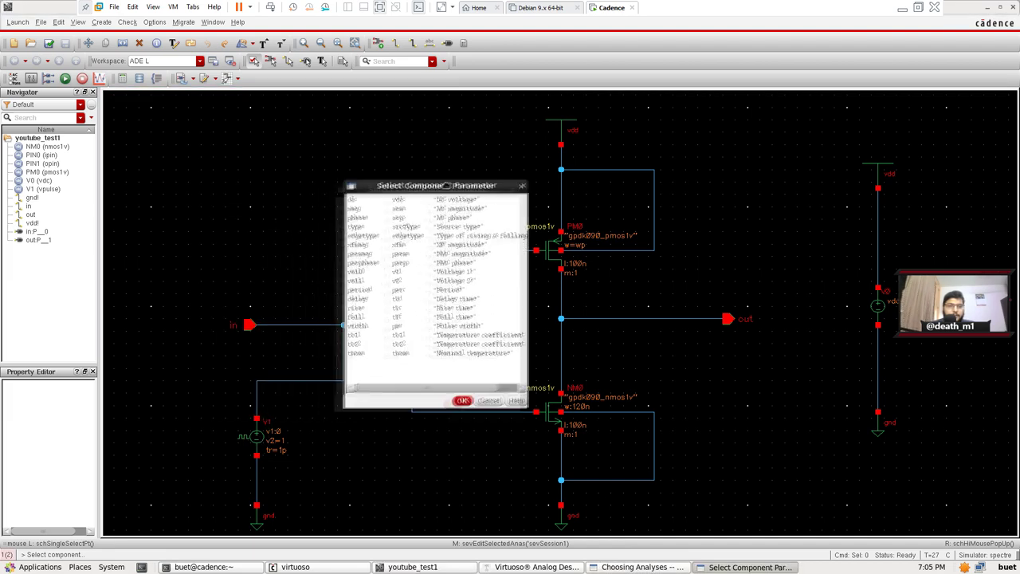
click(368, 198)
click(466, 398)
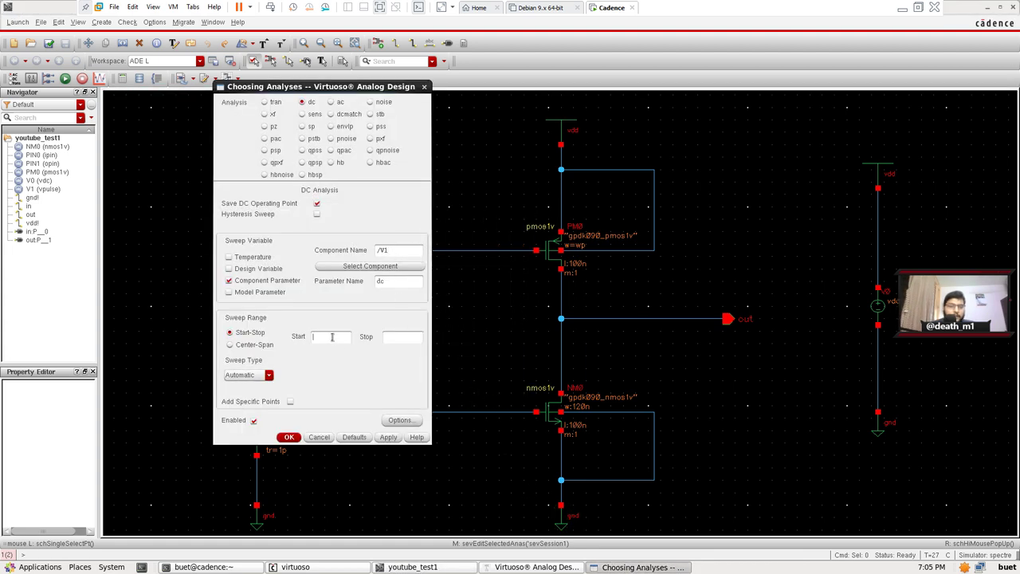
Set the sweep range from 0 to 1 with a linear step size of 0.01 and accept the analysis
click(333, 337)
text(0)
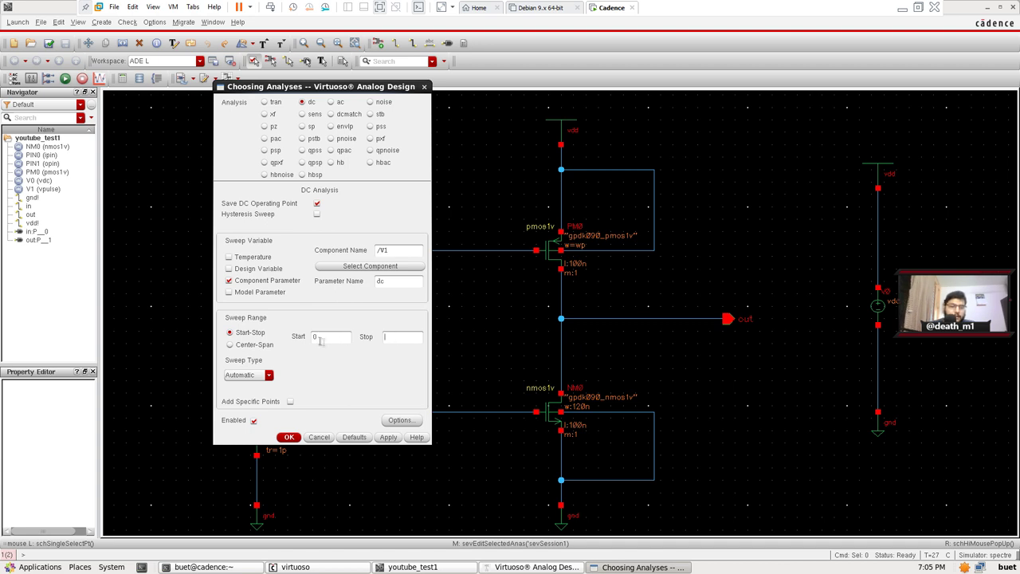
click(388, 337)
text(1)
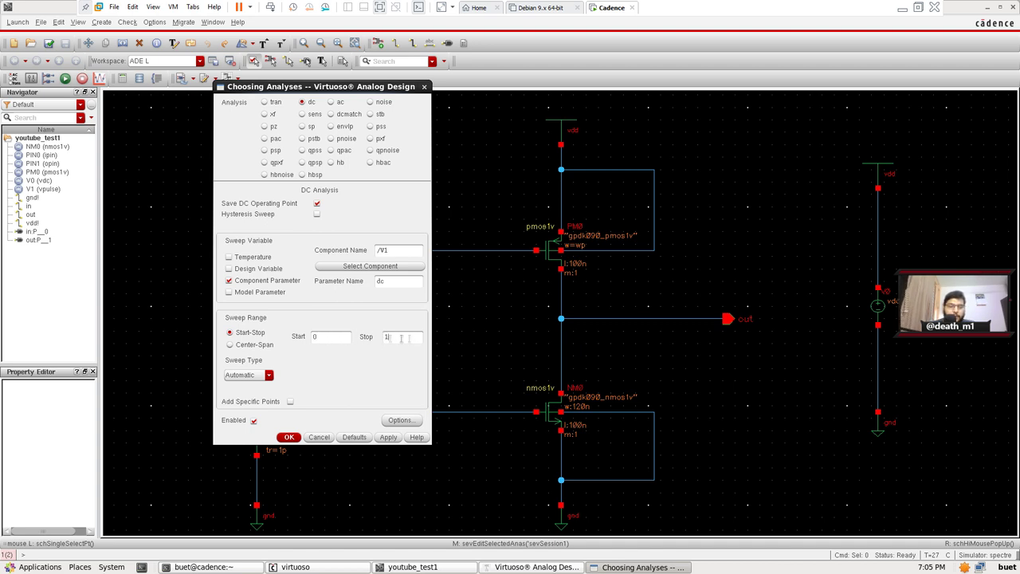
click(257, 376)
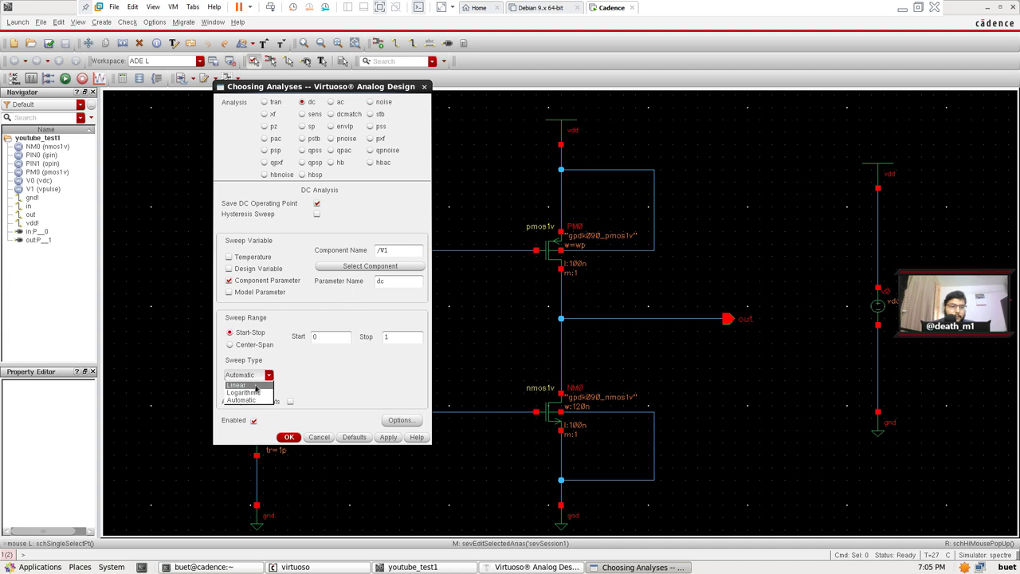
click(249, 386)
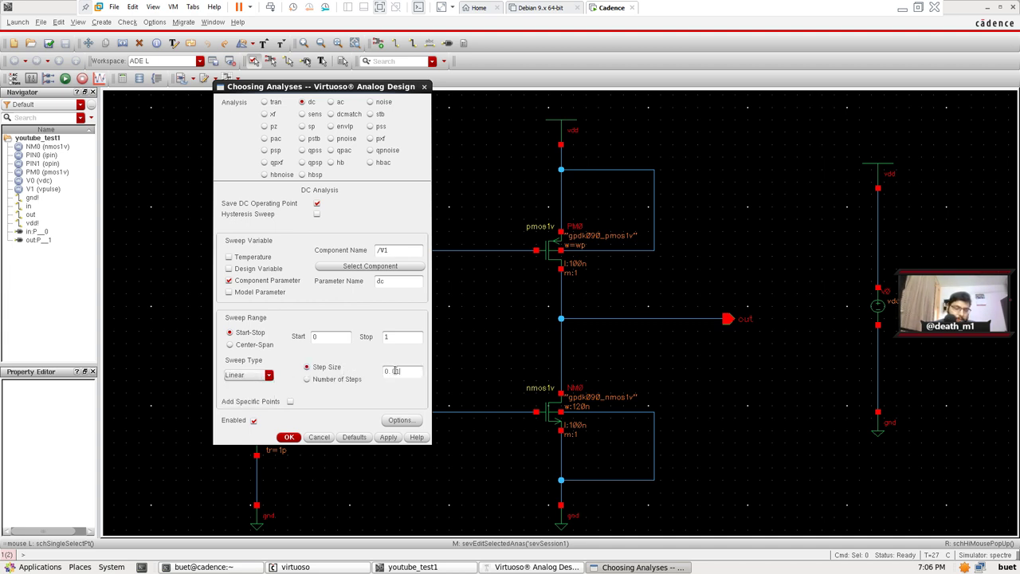
click(290, 437)
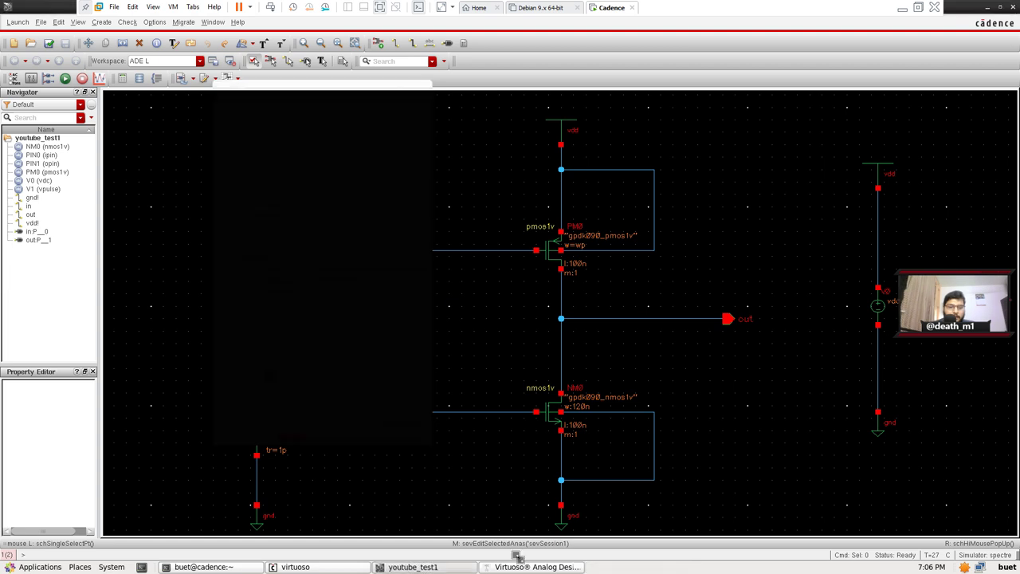
Return to the ADE L window and copy the design variables from the cellview
click(526, 568)
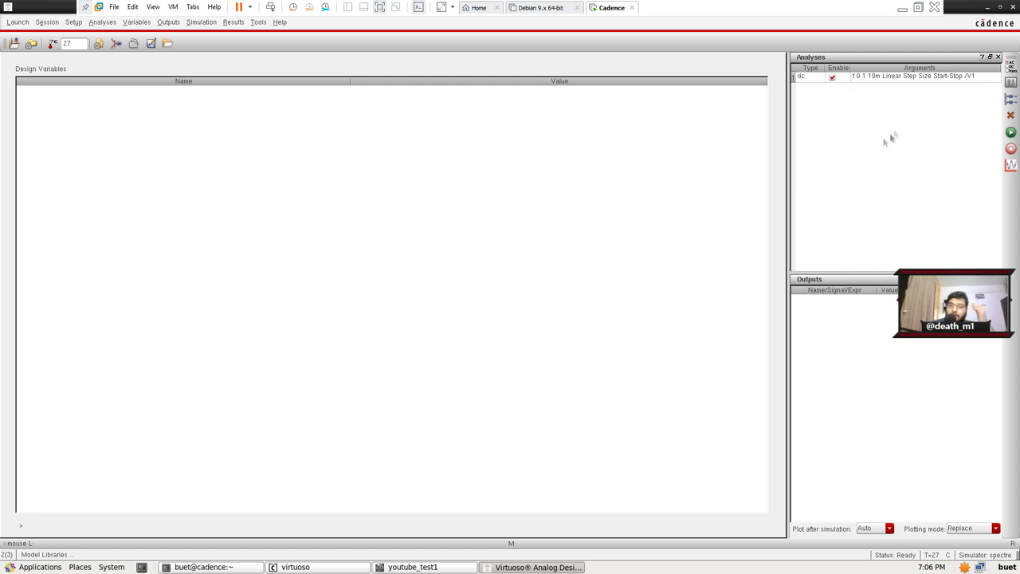
click(132, 24)
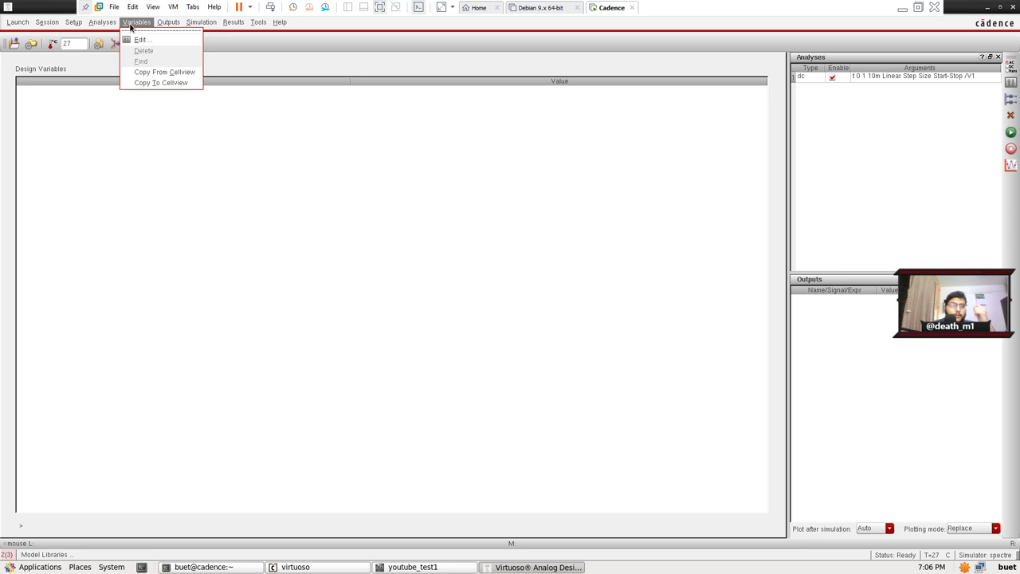
click(148, 73)
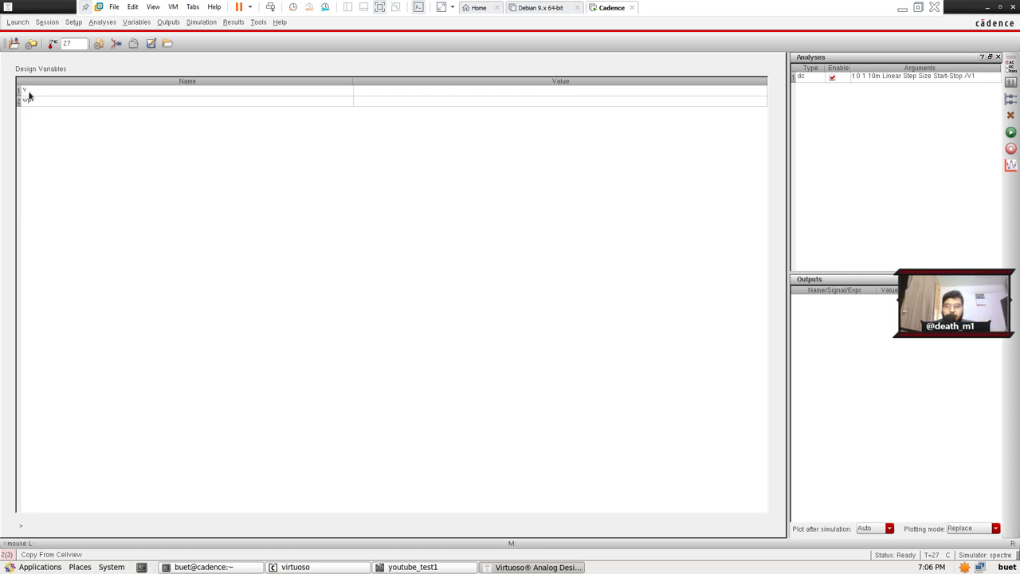
Go back to the schematic and review the V1 pulse source's properties for an unintended variable
click(988, 7)
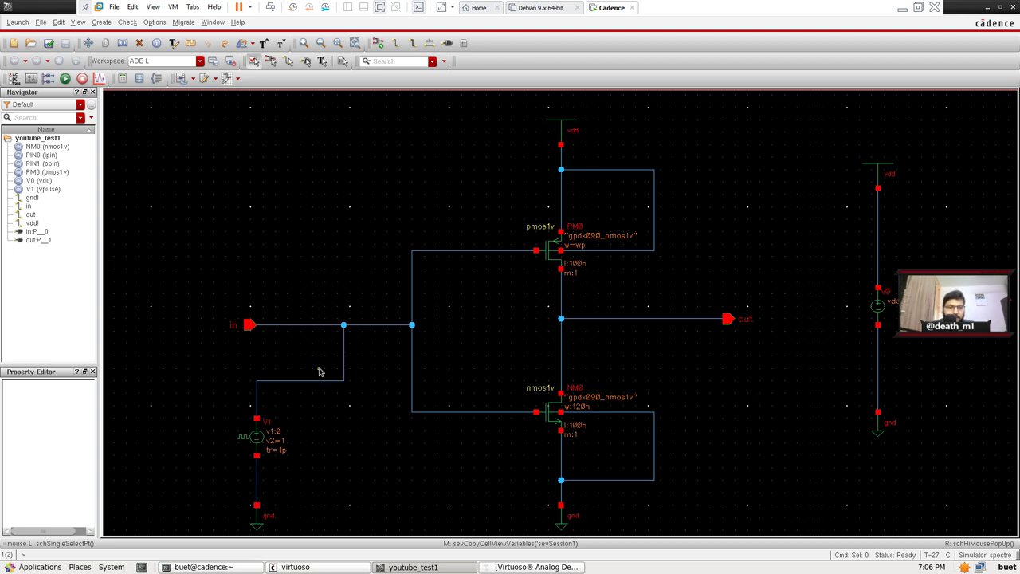
click(258, 441)
key(q)
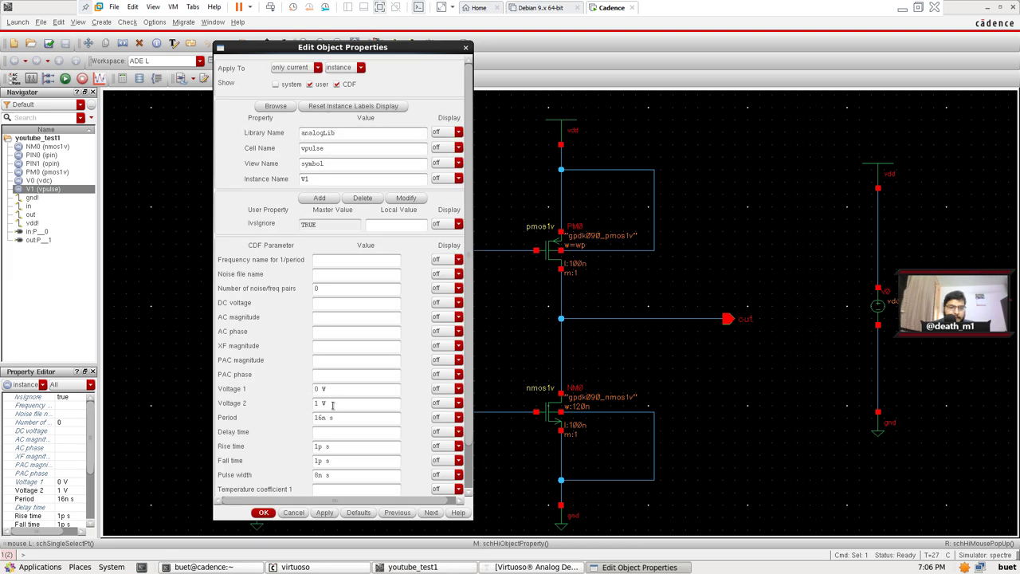
scroll(332, 402, down, 2)
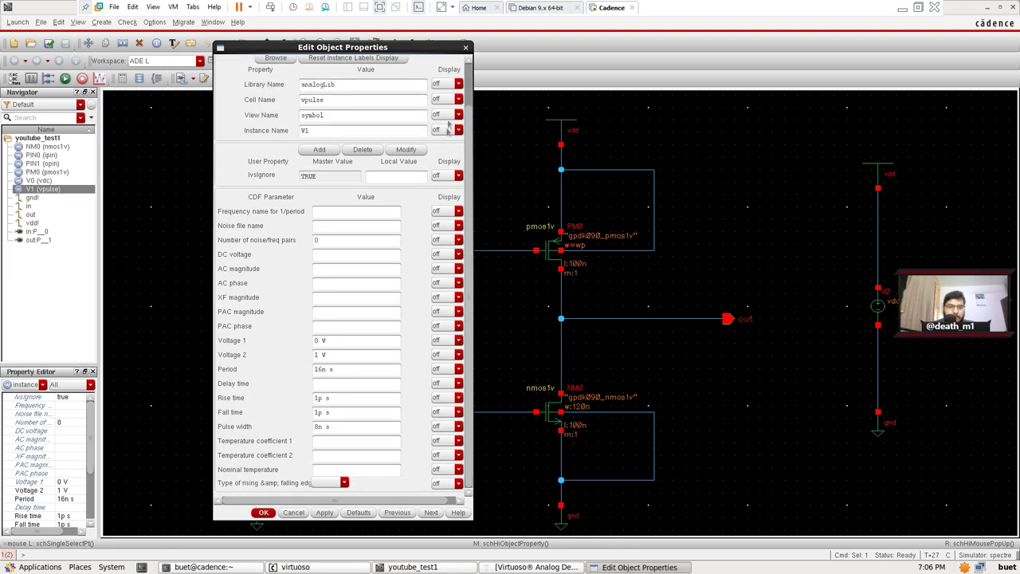
click(466, 48)
Remove the typed v from the vdc source's DC voltage so the value is 1 V
click(877, 305)
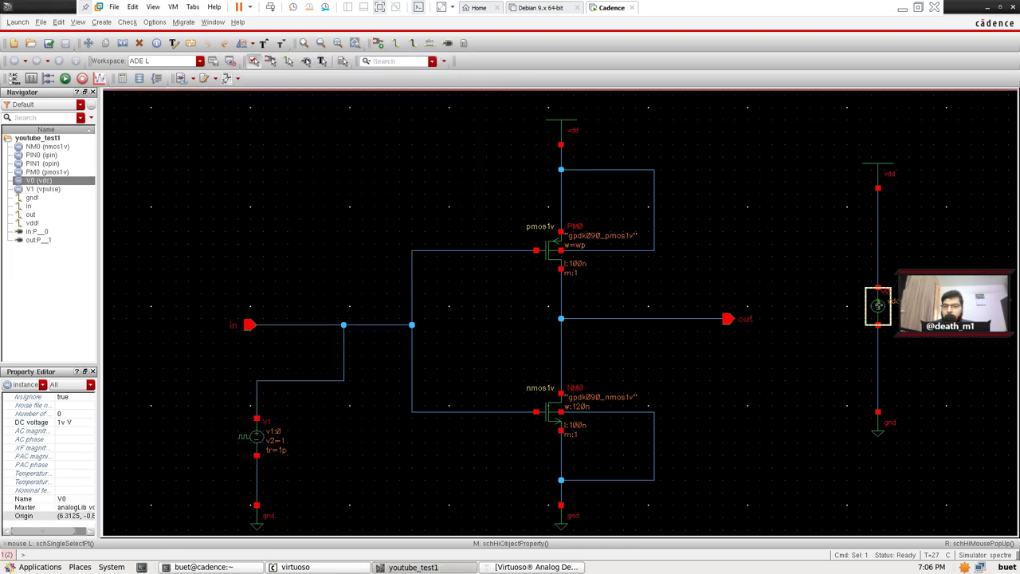
key(q)
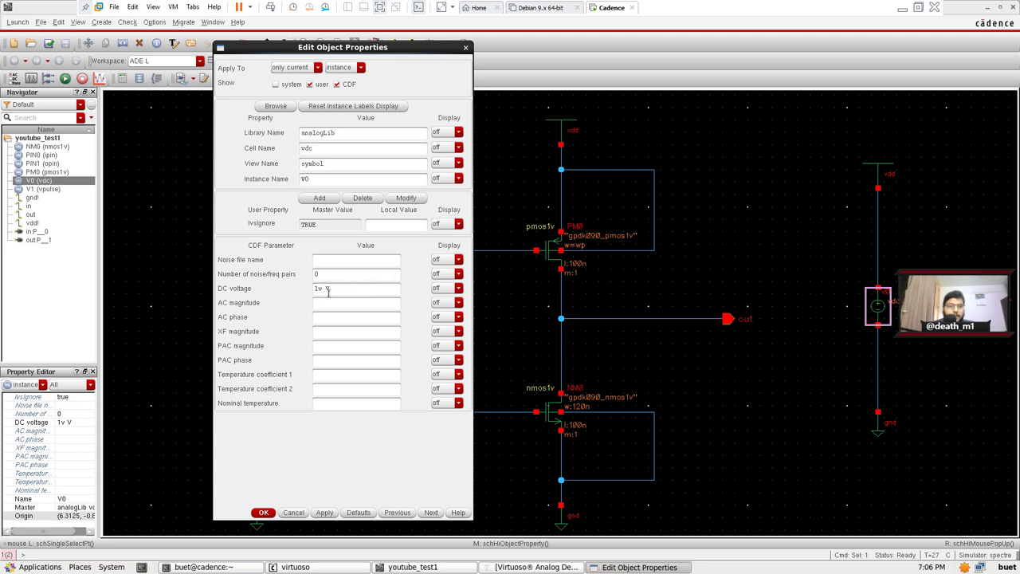
drag(337, 289, 288, 289)
click(330, 290)
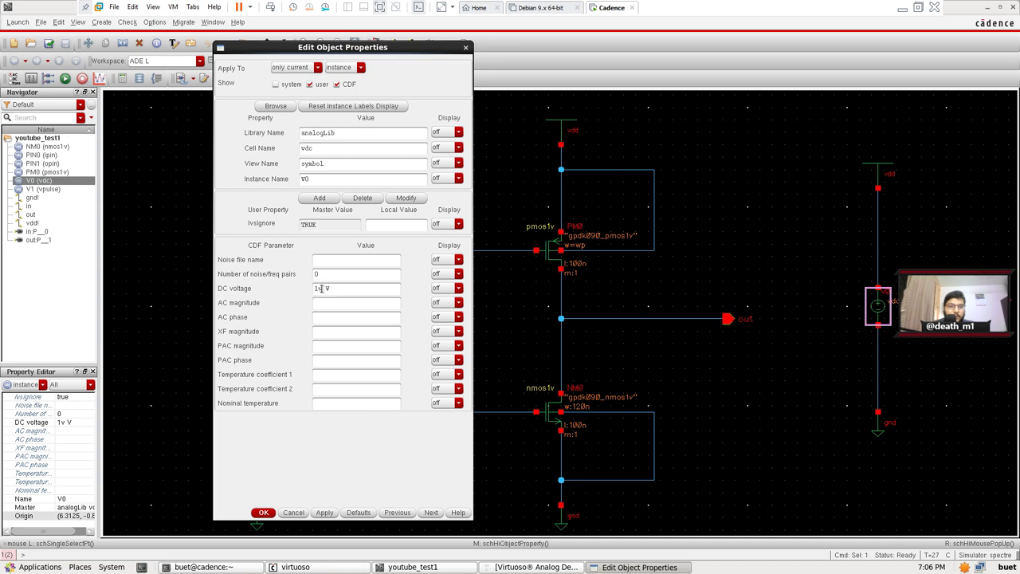
key(BackSpace)
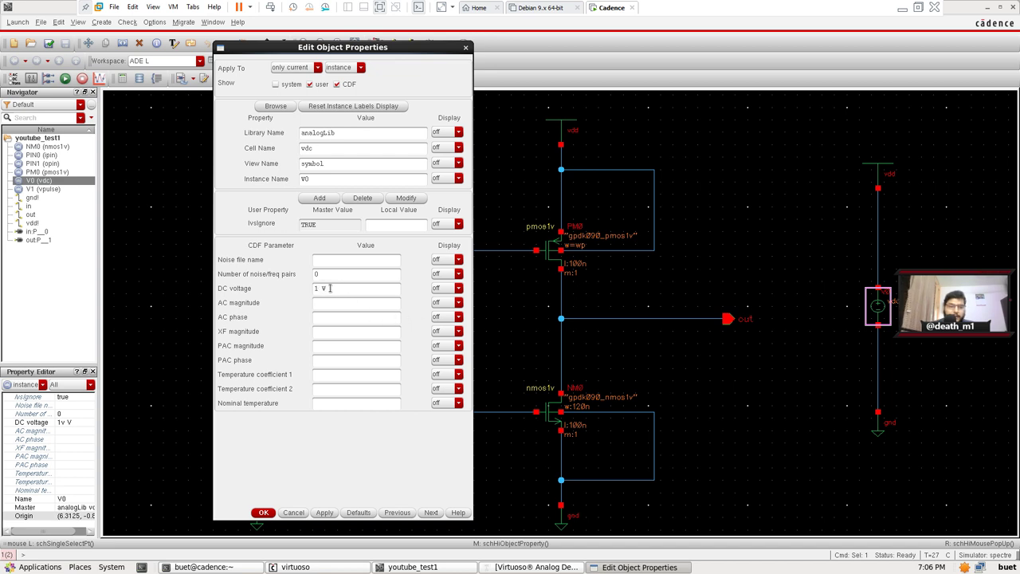
click(263, 513)
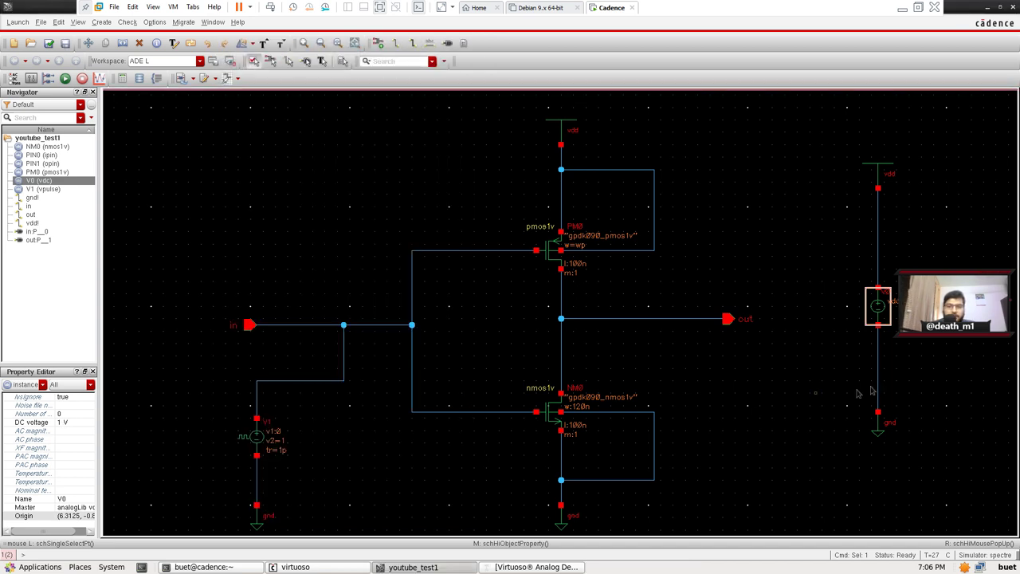
Close the ADE L session without saving its state
click(536, 566)
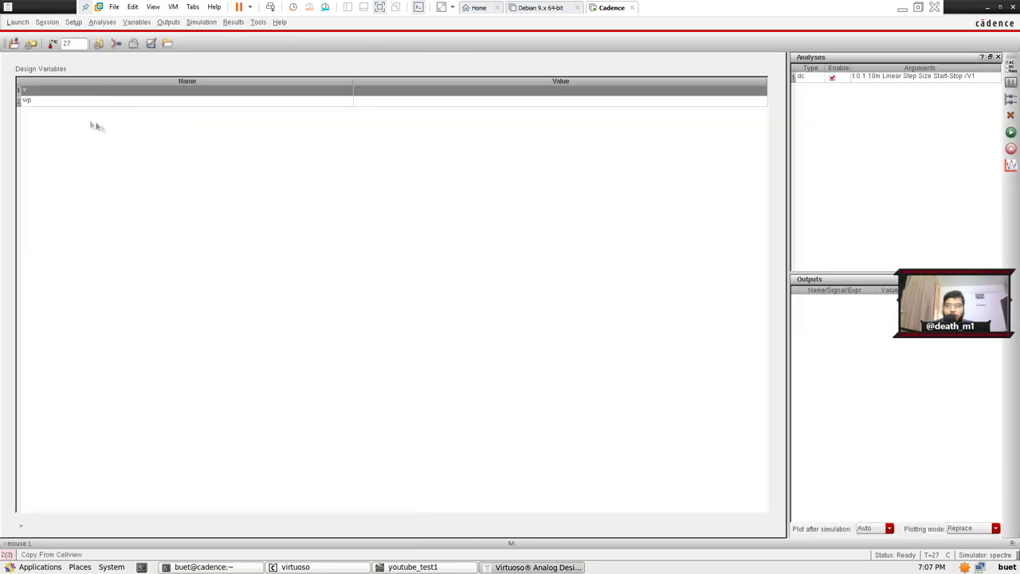
click(1013, 8)
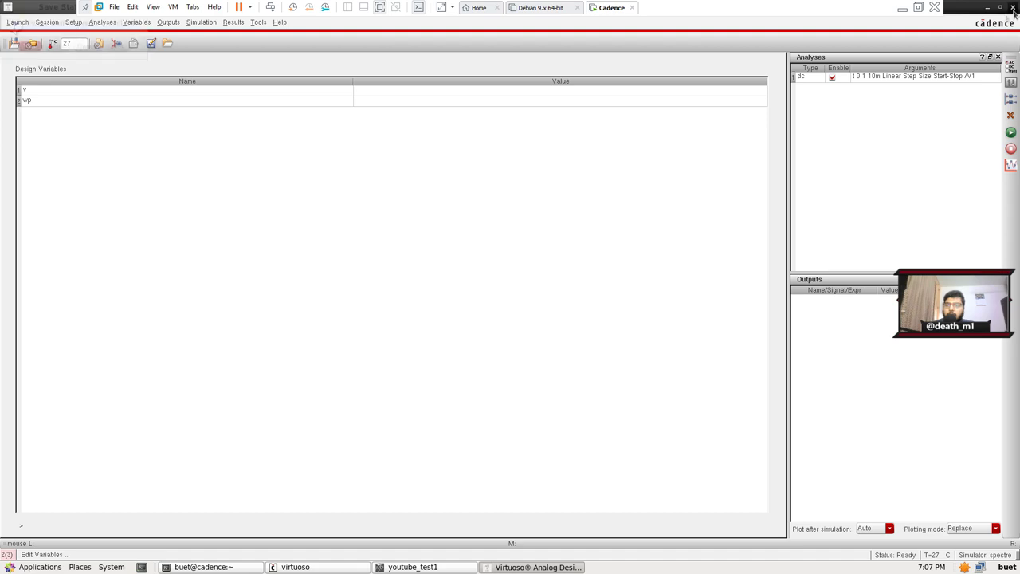
click(54, 46)
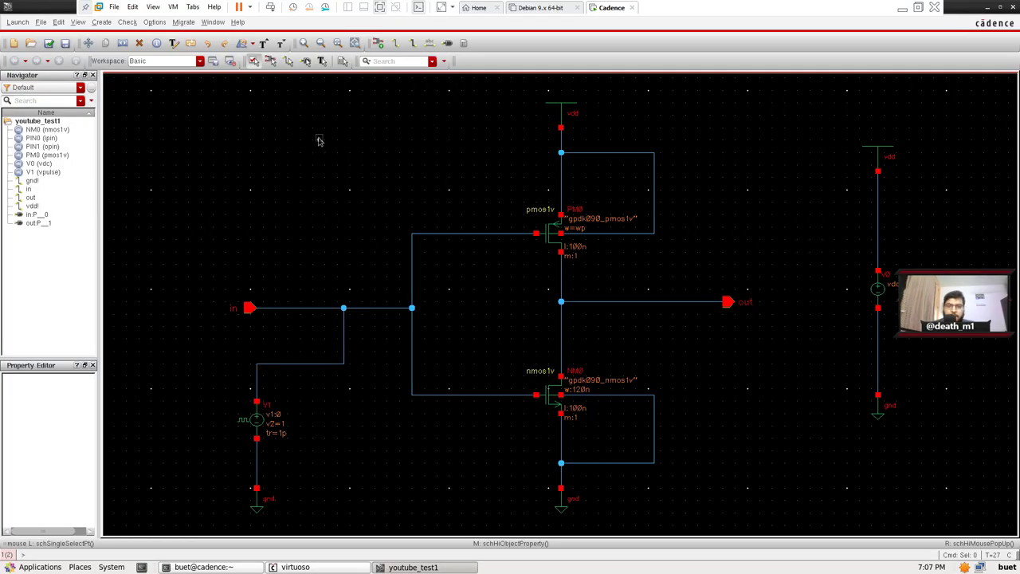
Open a new ADE L session and set up a dc analysis with Save DC Operating Point and a component parameter sweep
click(16, 24)
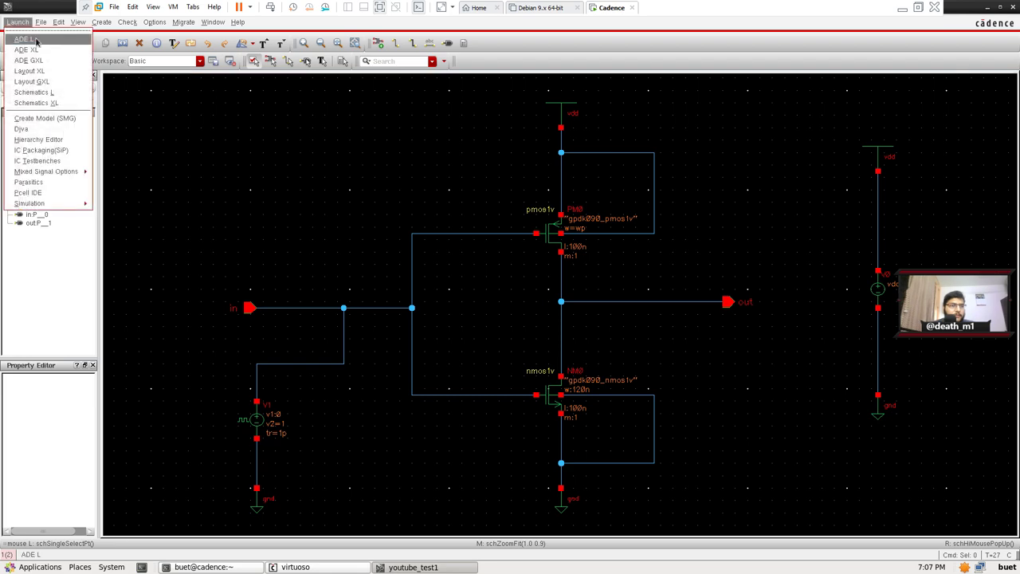
click(36, 38)
click(349, 175)
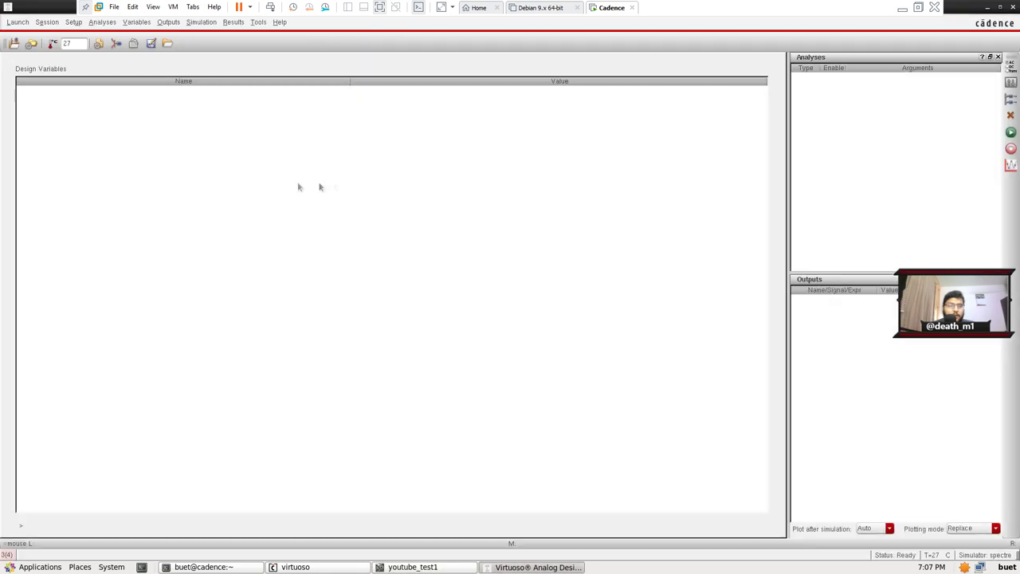
click(102, 22)
click(111, 39)
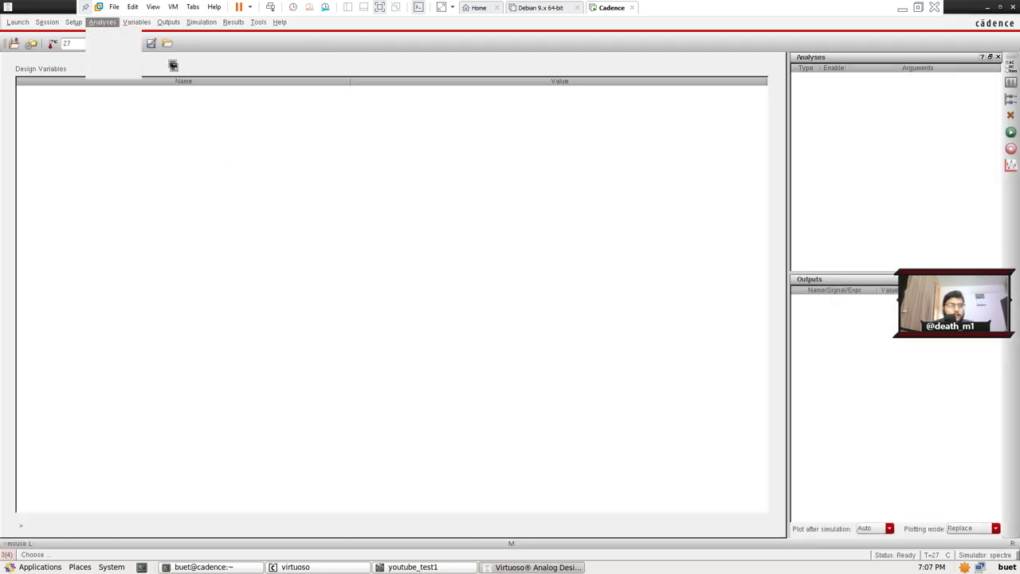
click(303, 102)
click(316, 203)
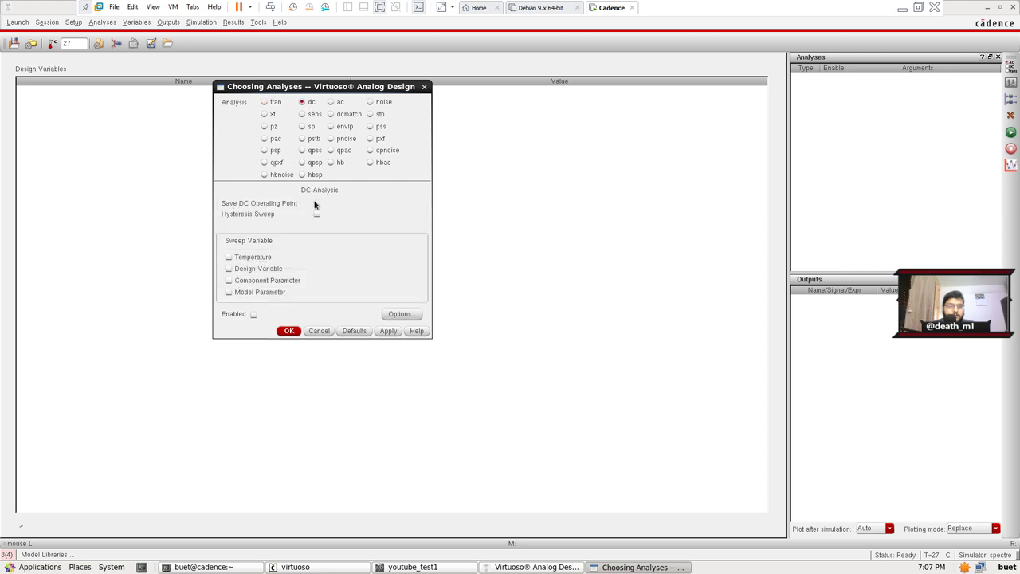
click(230, 280)
Select the V1 pulse source's dc voltage in the schematic as the parameter to sweep
click(372, 268)
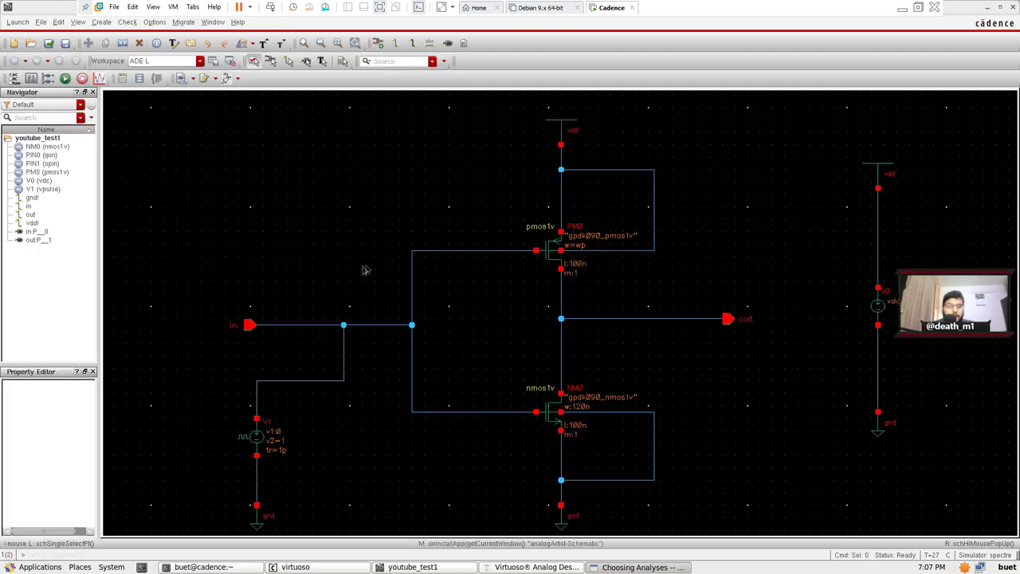
click(257, 438)
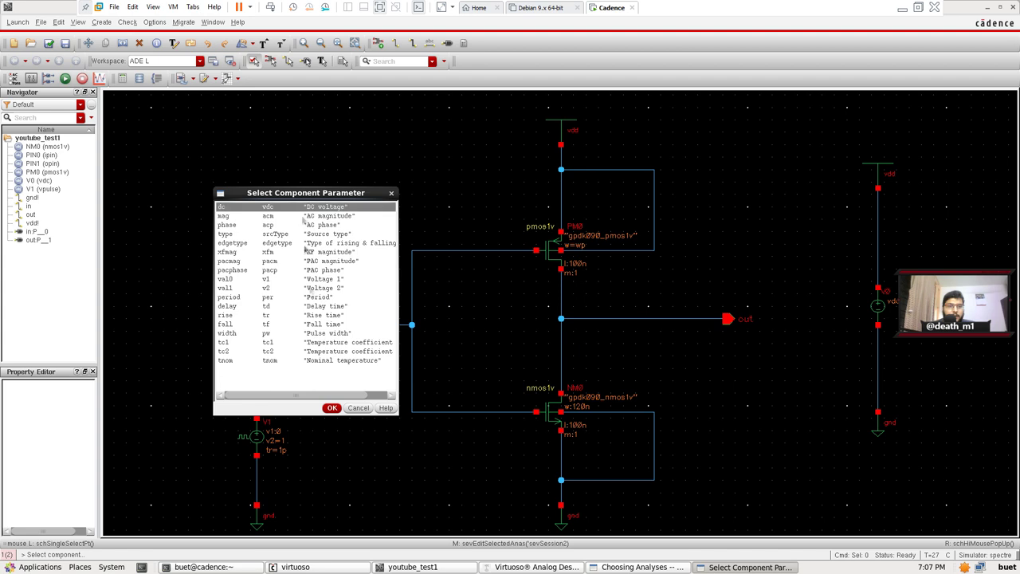
click(331, 408)
Set the dc sweep range from 0 to 1 with a linear step size of 0.01 and accept the analysis
click(332, 337)
text(0)
click(397, 337)
text(1)
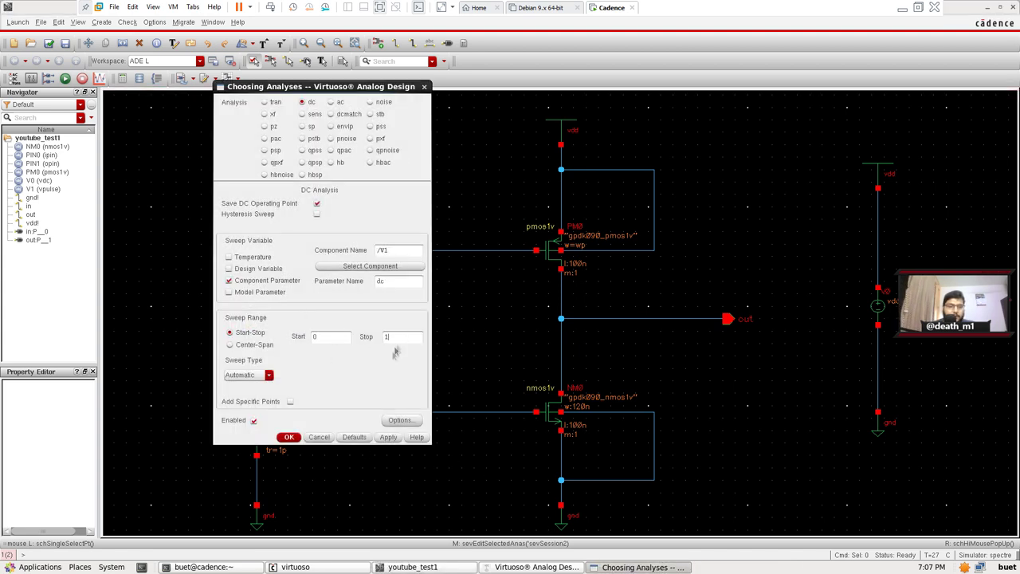
click(257, 380)
click(240, 388)
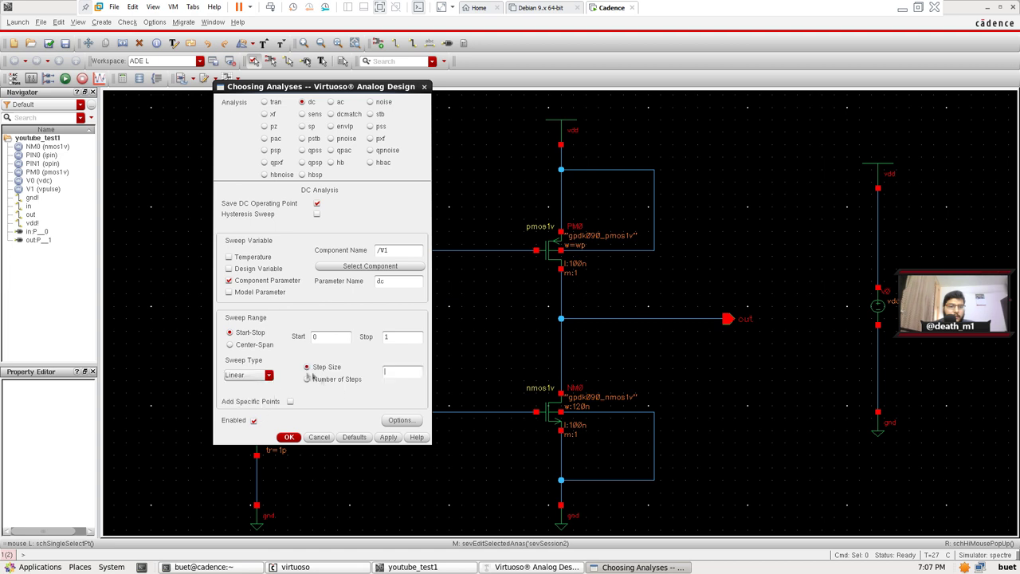
click(390, 371)
text(0.01)
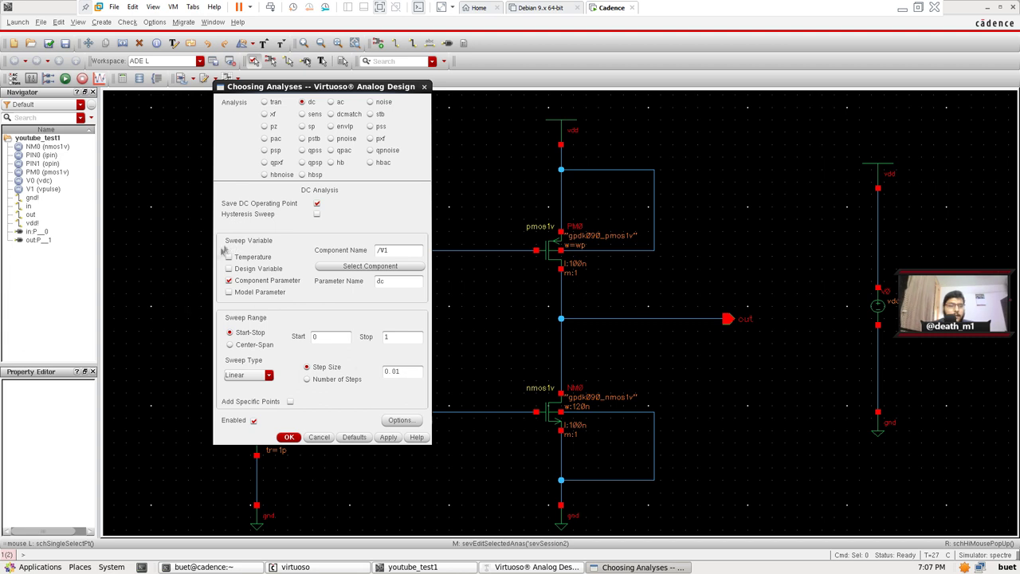
click(288, 437)
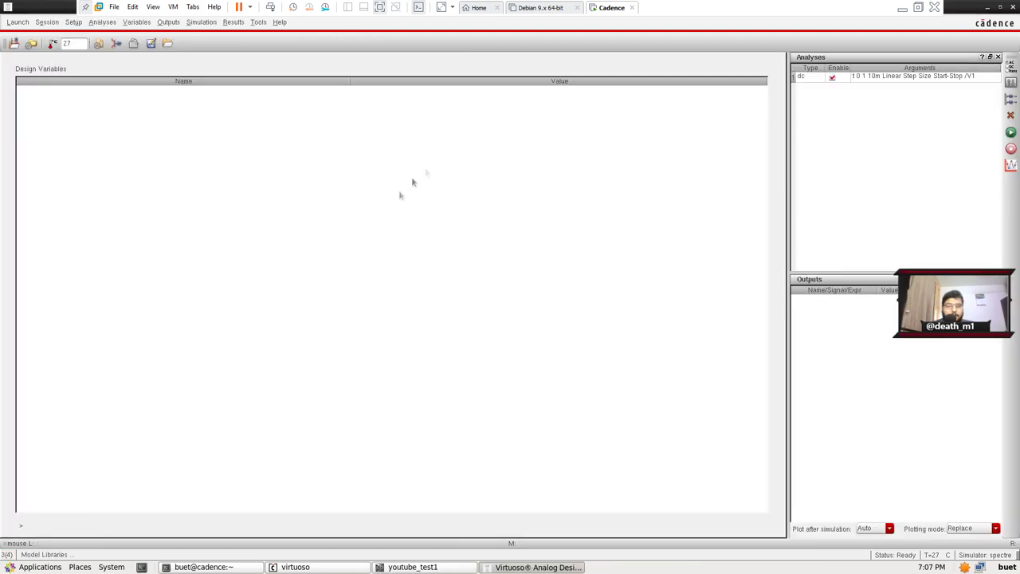
Select the out net on the schematic as an output to plot and return to the ADE L window
click(174, 24)
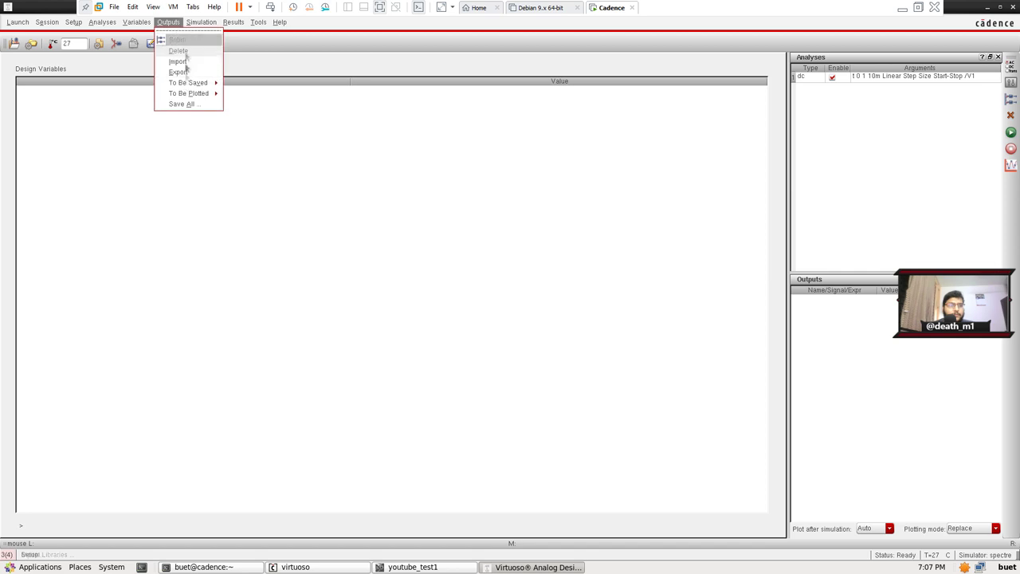
mouse_move(214, 94)
click(255, 100)
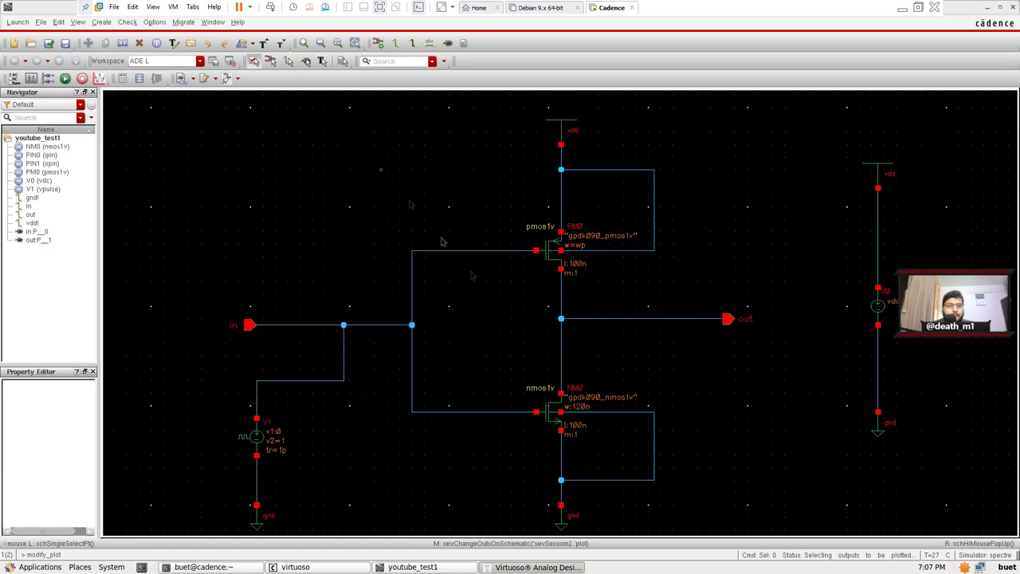
click(723, 320)
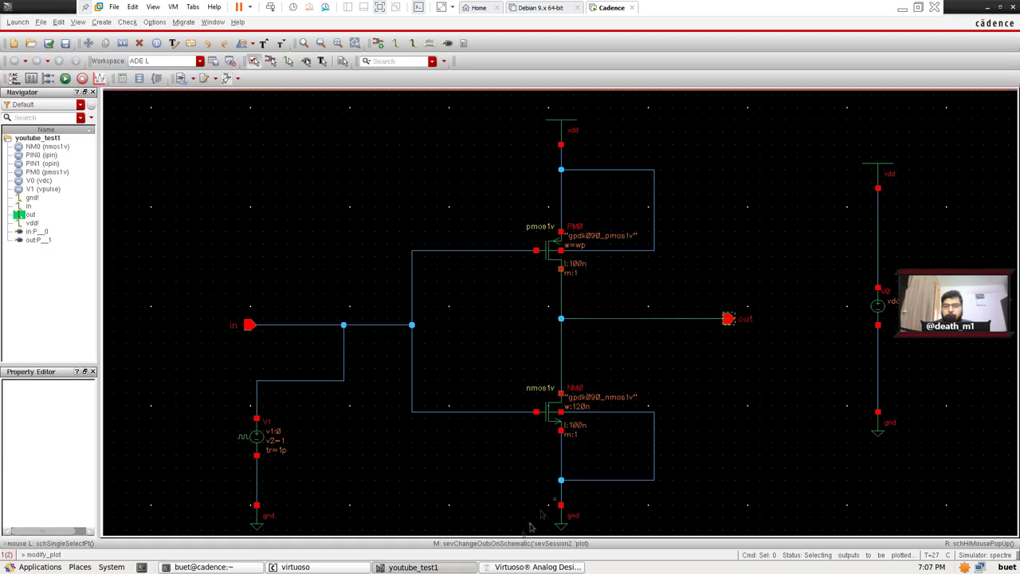
click(532, 567)
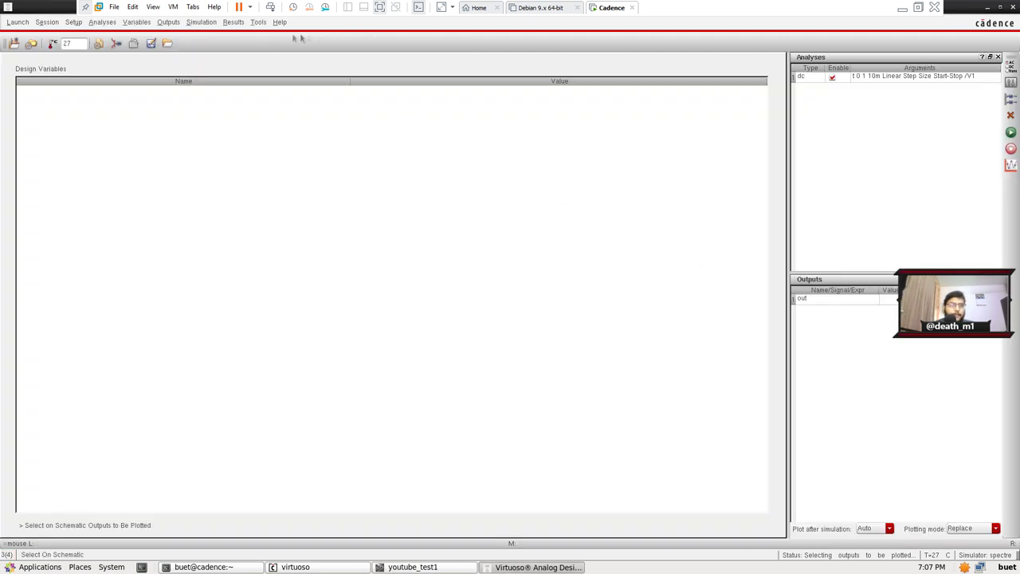
Copy the design variable wp from the cellview and set its value to 0
click(133, 23)
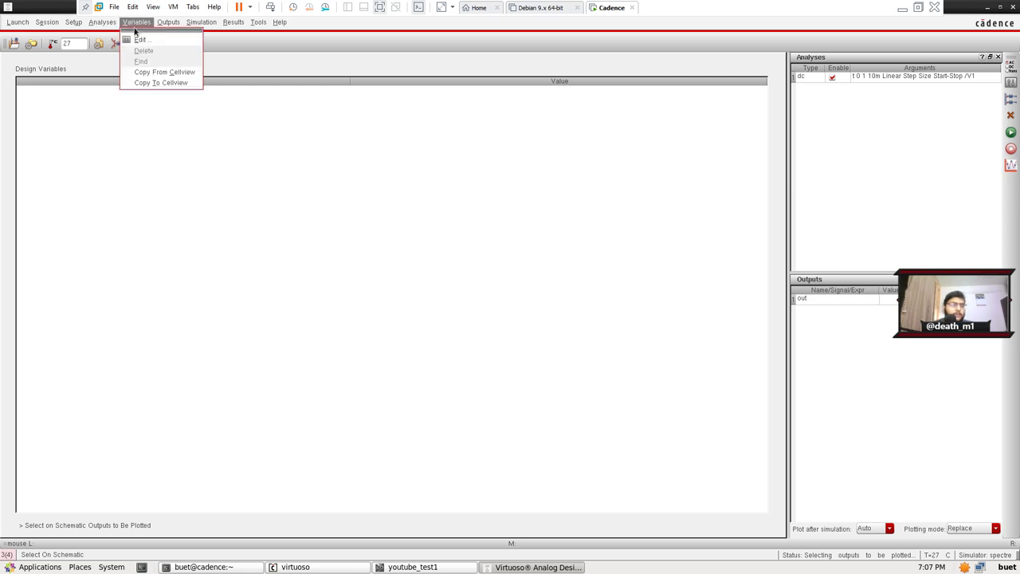
click(168, 72)
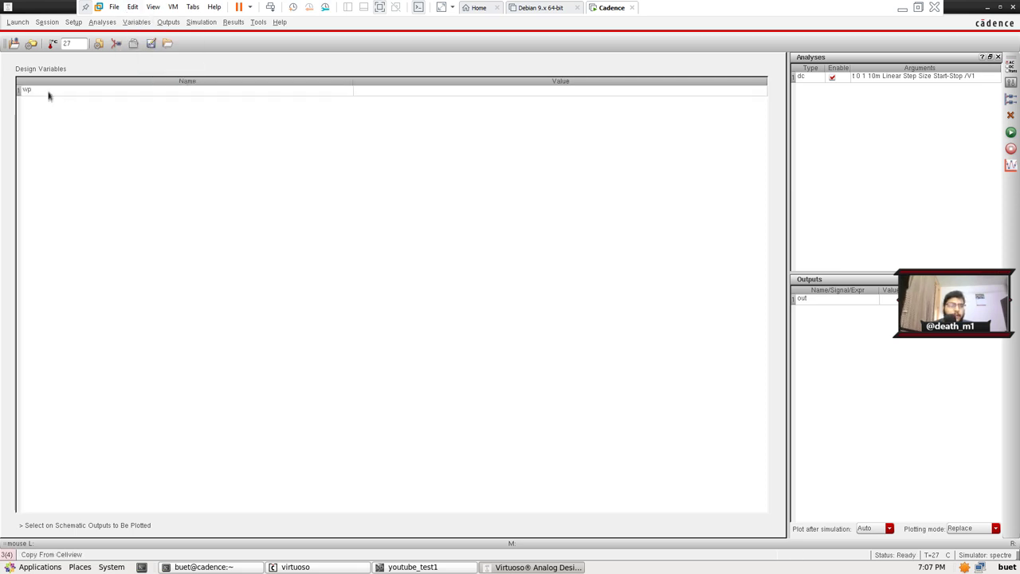
double_click(453, 90)
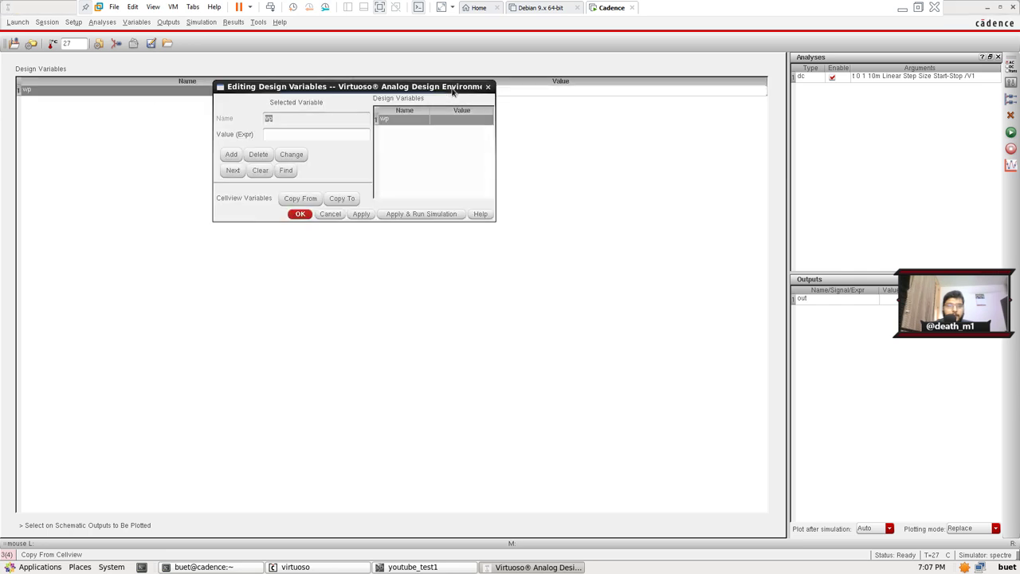
text(0)
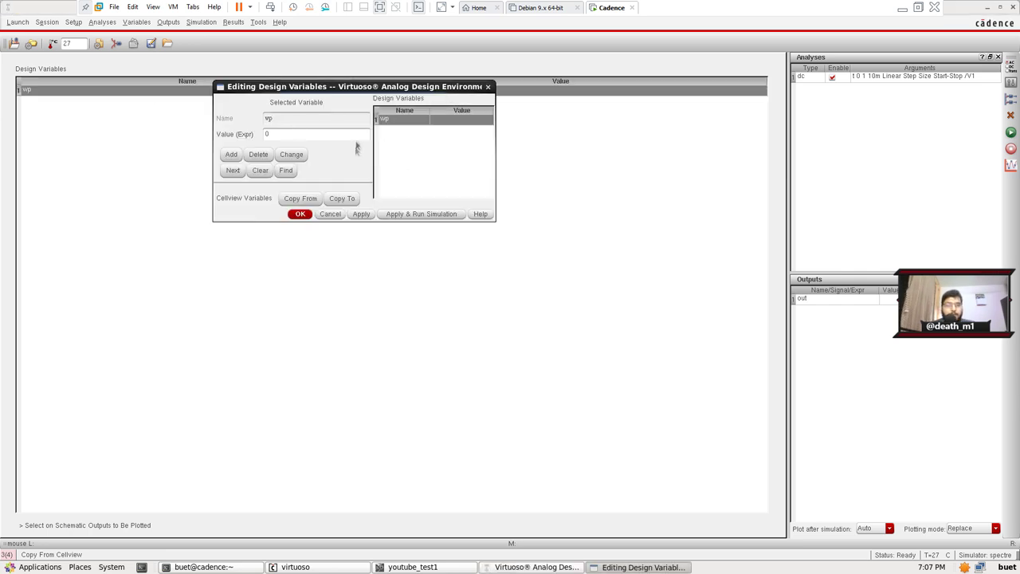
click(300, 214)
click(201, 164)
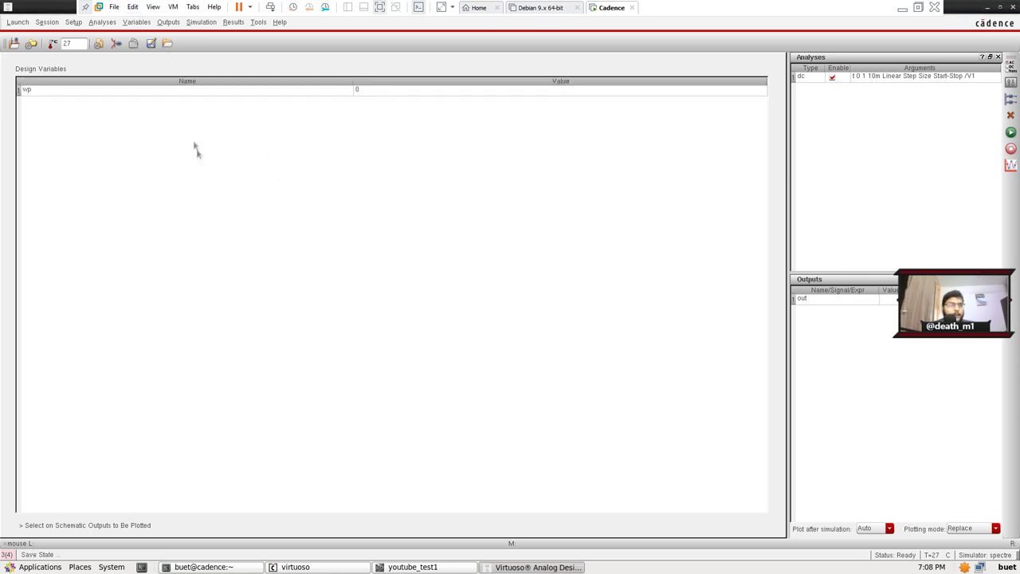
Open a Parametric Analysis and add wp as the swept variable
click(255, 23)
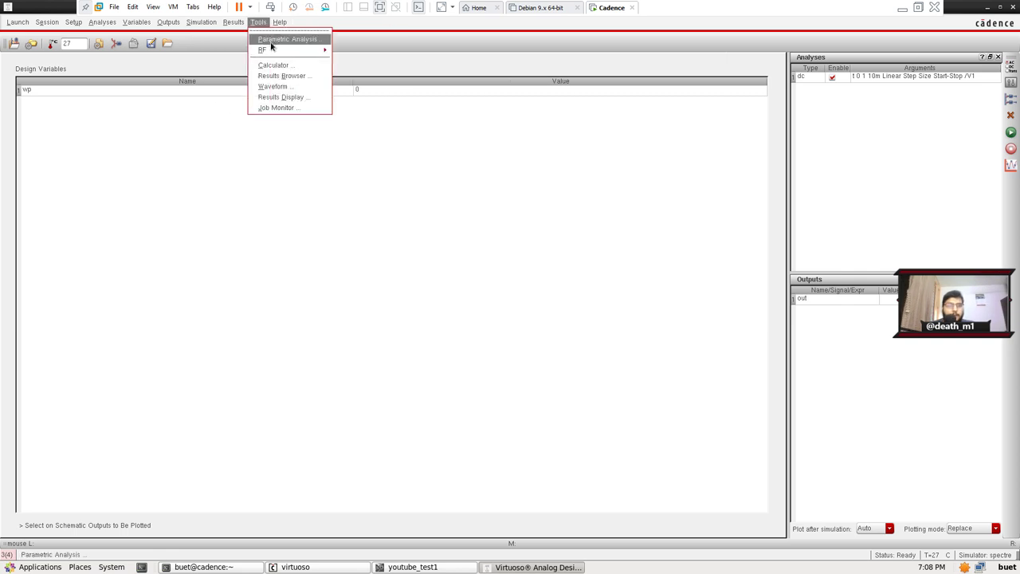
click(272, 38)
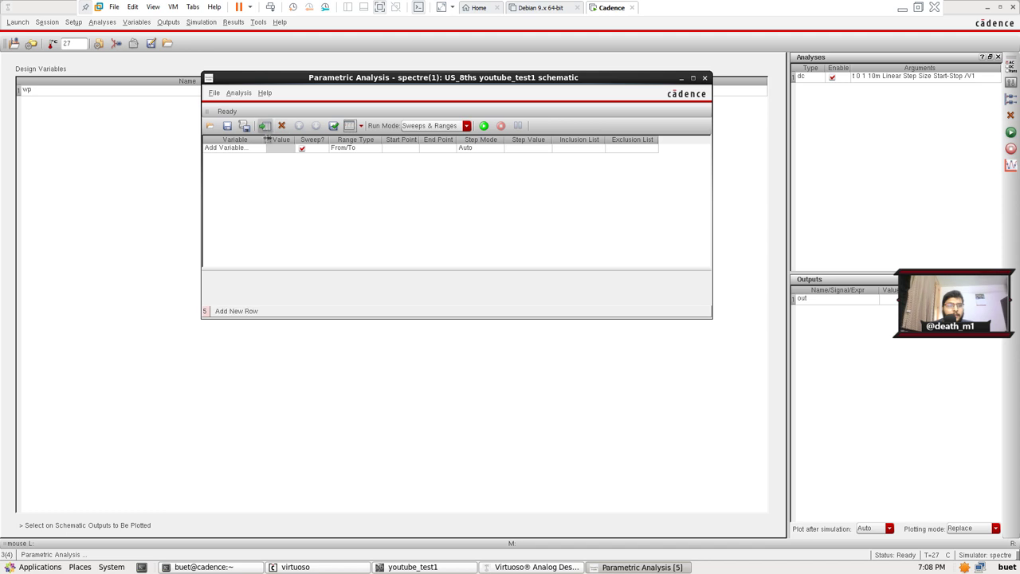
click(262, 149)
click(261, 148)
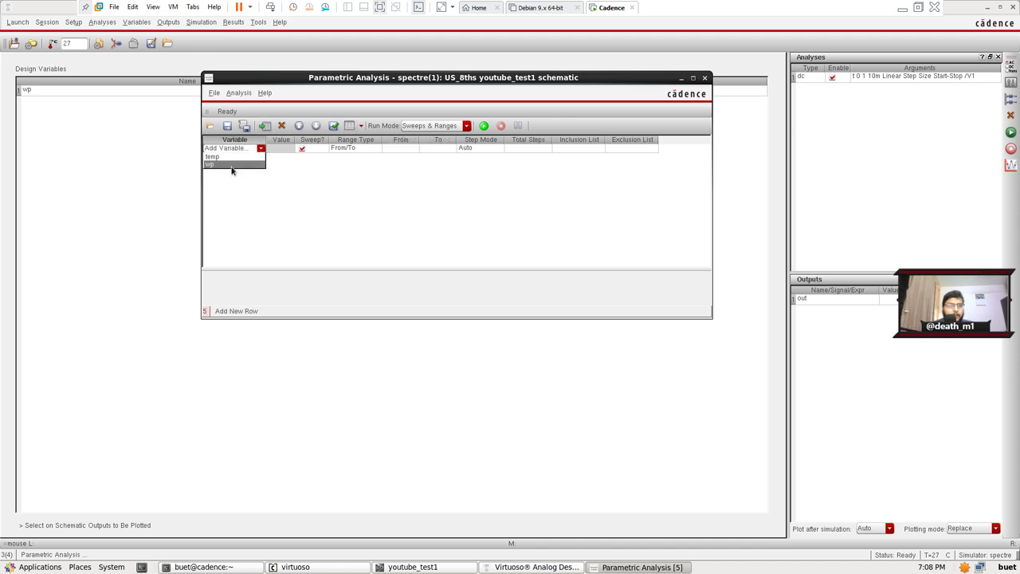
click(232, 165)
Set the wp sweep range from 400n to 420n
click(392, 150)
click(399, 151)
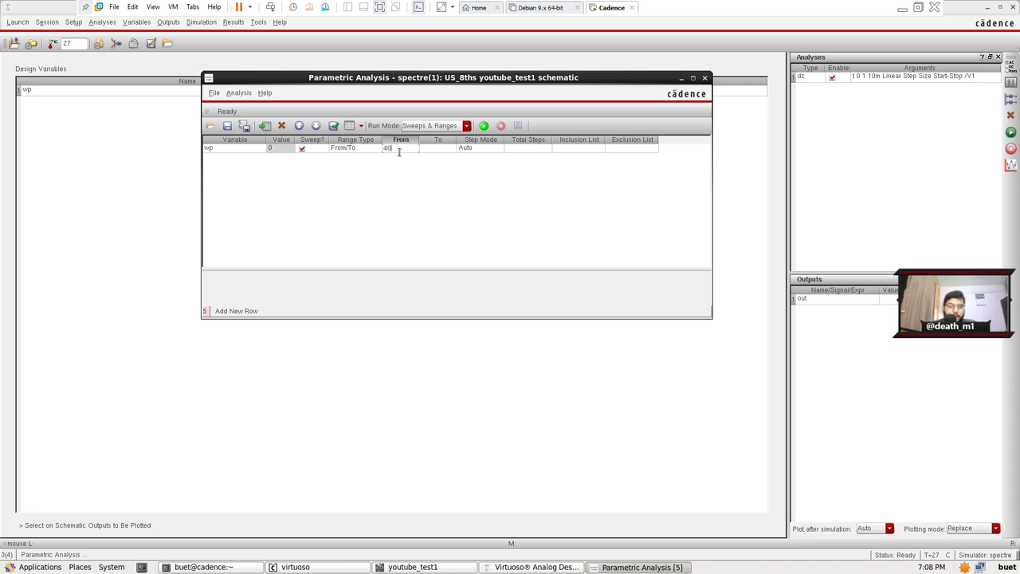
click(431, 148)
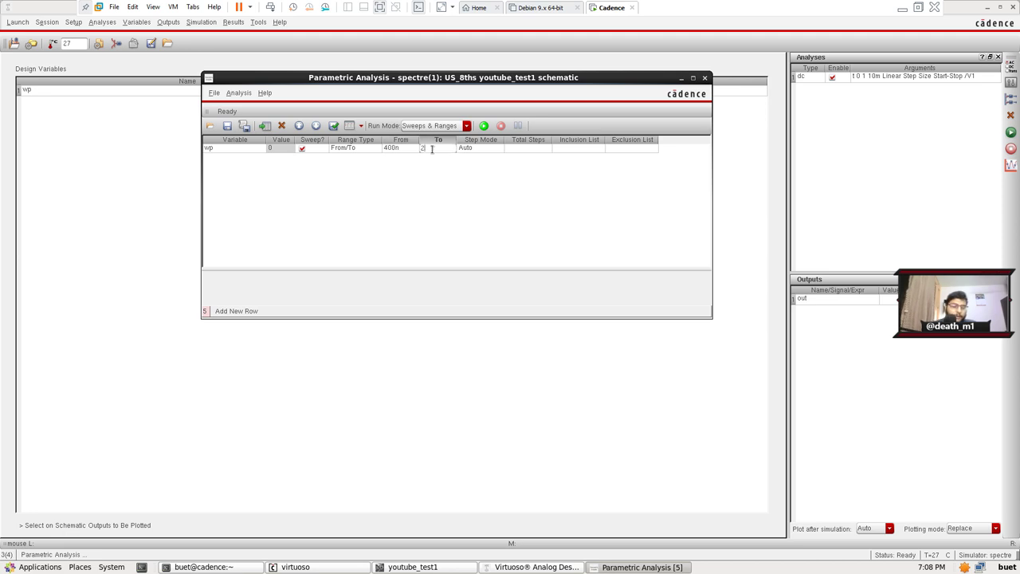
text(420)
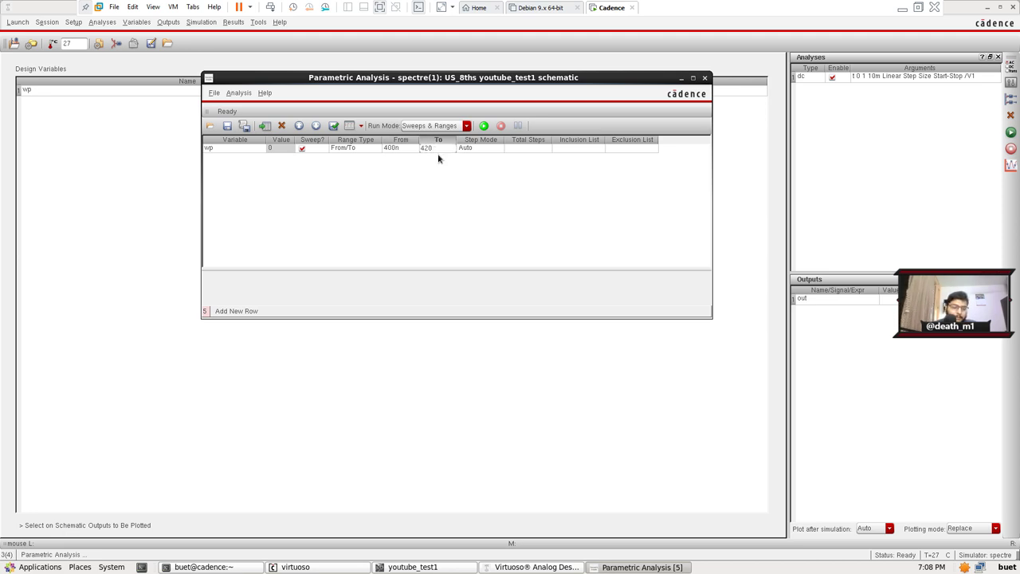
text(n)
Set the wp sweep to Linear Steps with a step size of 4 and run the parametric analysis
click(493, 149)
click(498, 149)
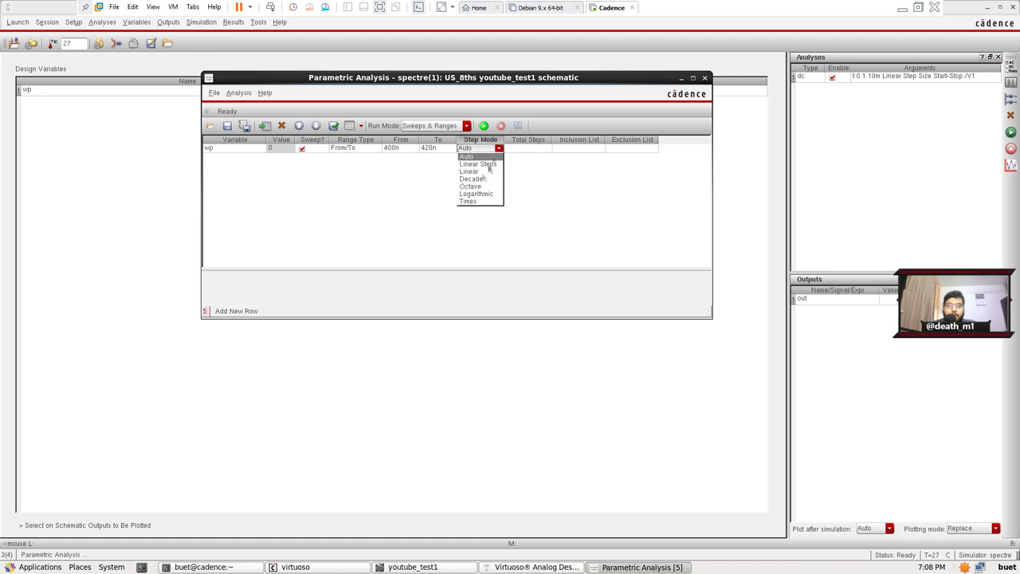
click(485, 163)
click(523, 150)
click(522, 151)
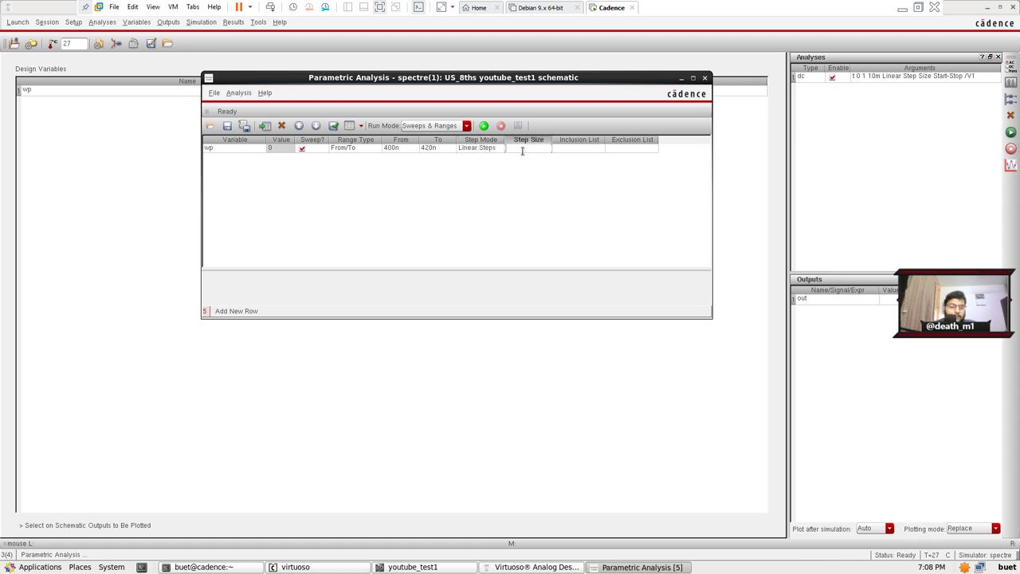
text(4)
key(Return)
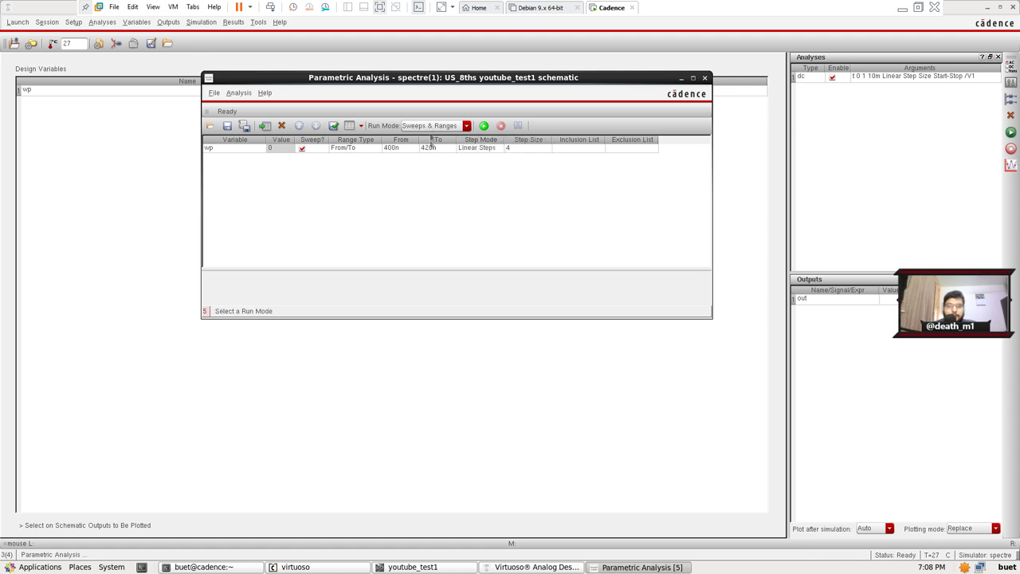
click(483, 127)
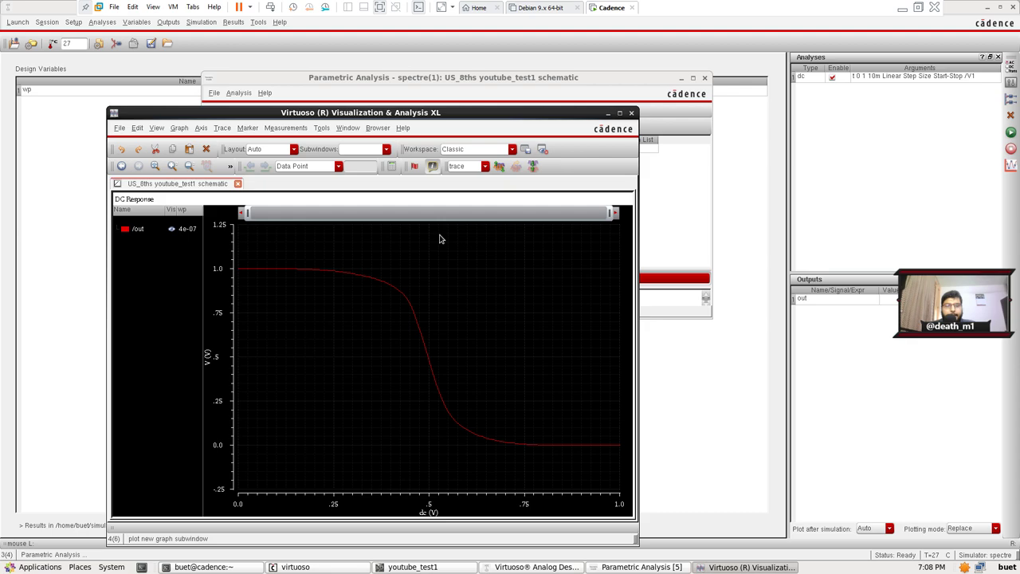
Enlarge the DC response plot to examine the out curve, and close the plot window
drag(484, 112, 651, 77)
drag(450, 83, 473, 27)
click(811, 21)
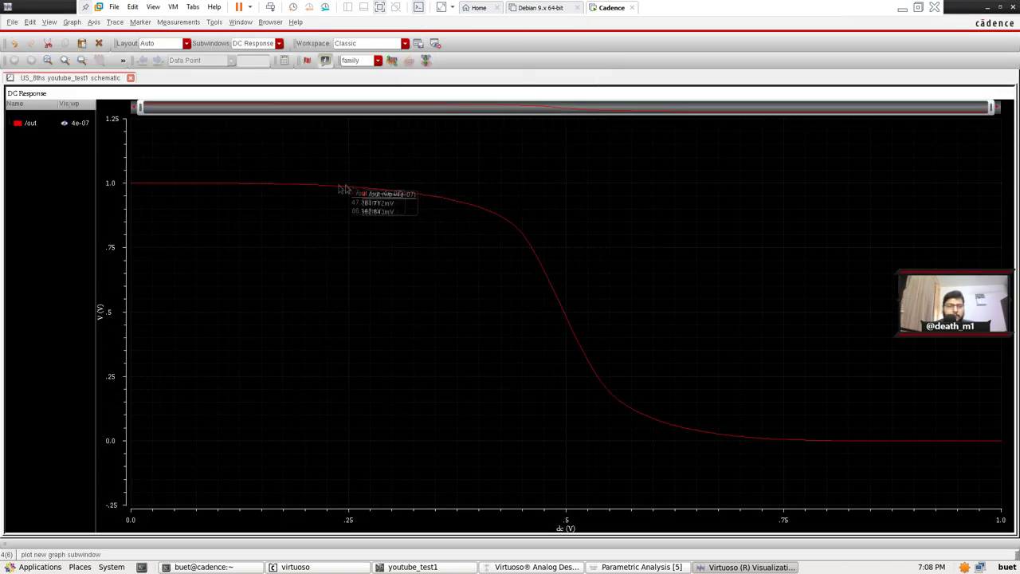
click(1013, 8)
Rerun the parametric analysis with the same Linear Steps setting and close the resulting plot
click(491, 151)
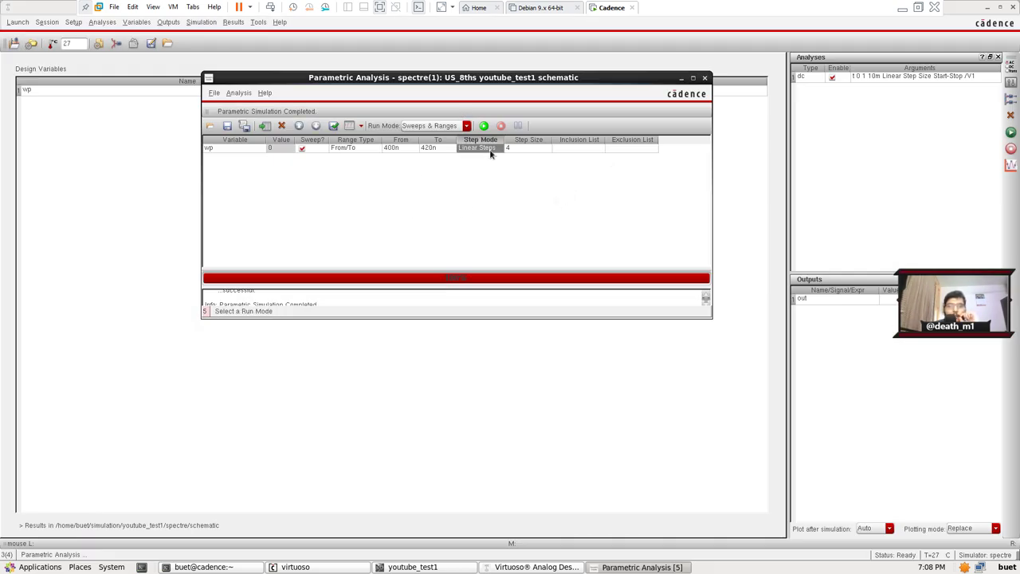
click(498, 151)
click(478, 154)
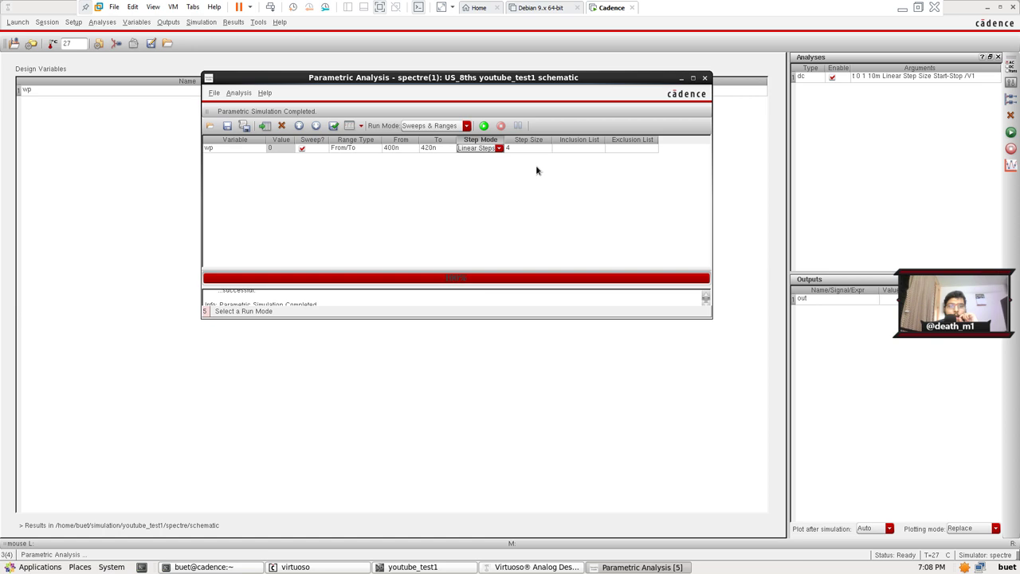
click(322, 182)
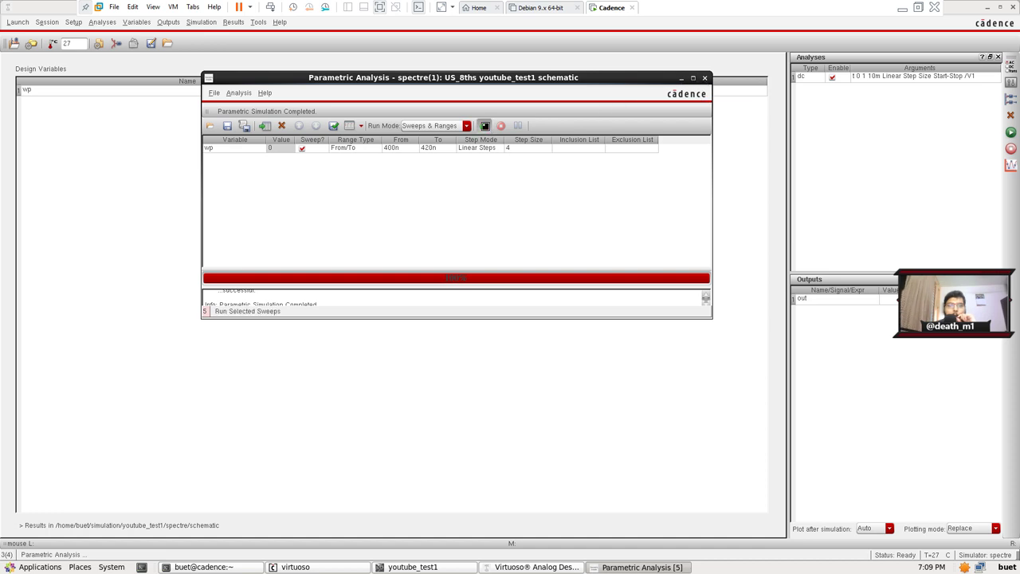
click(484, 128)
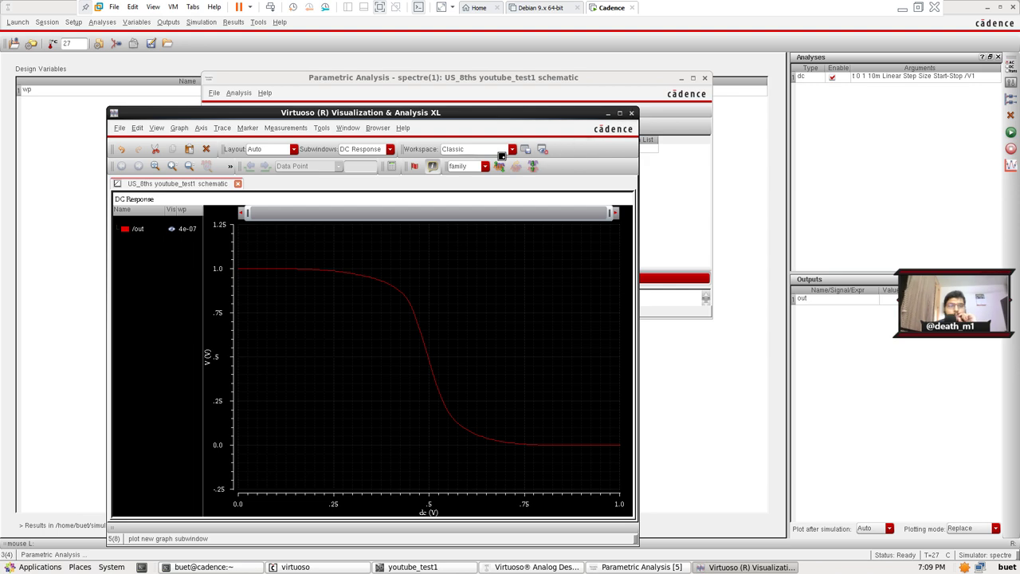
key(ctrl+w)
Change the step mode of the wp sweep to Linear
click(442, 148)
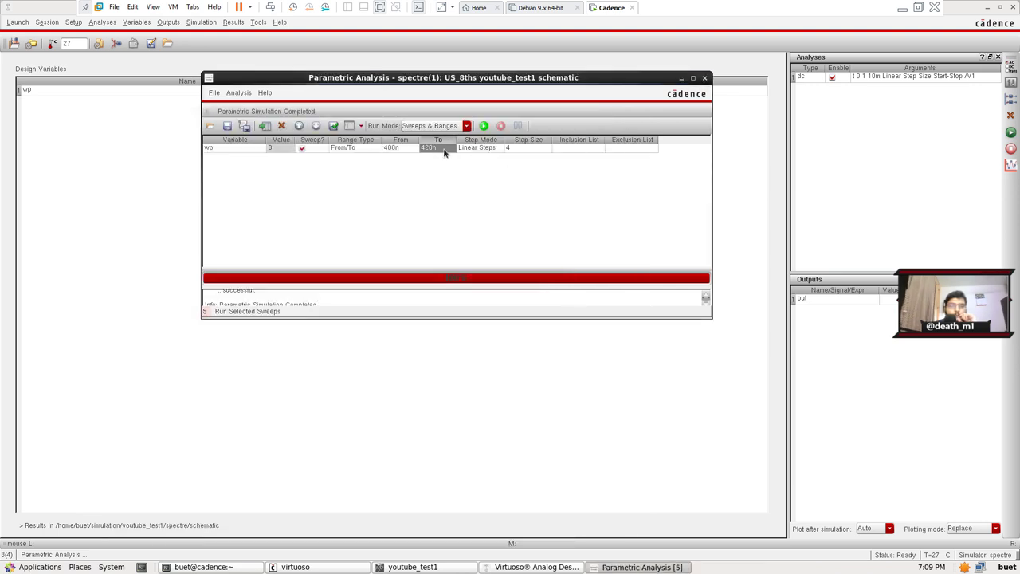
click(442, 148)
click(494, 148)
click(496, 148)
click(498, 149)
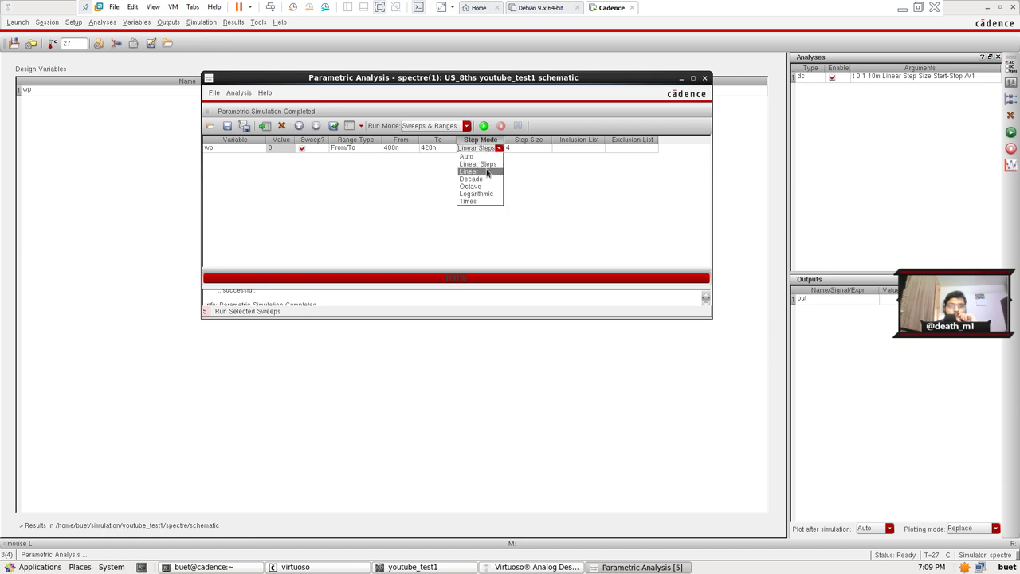
click(487, 172)
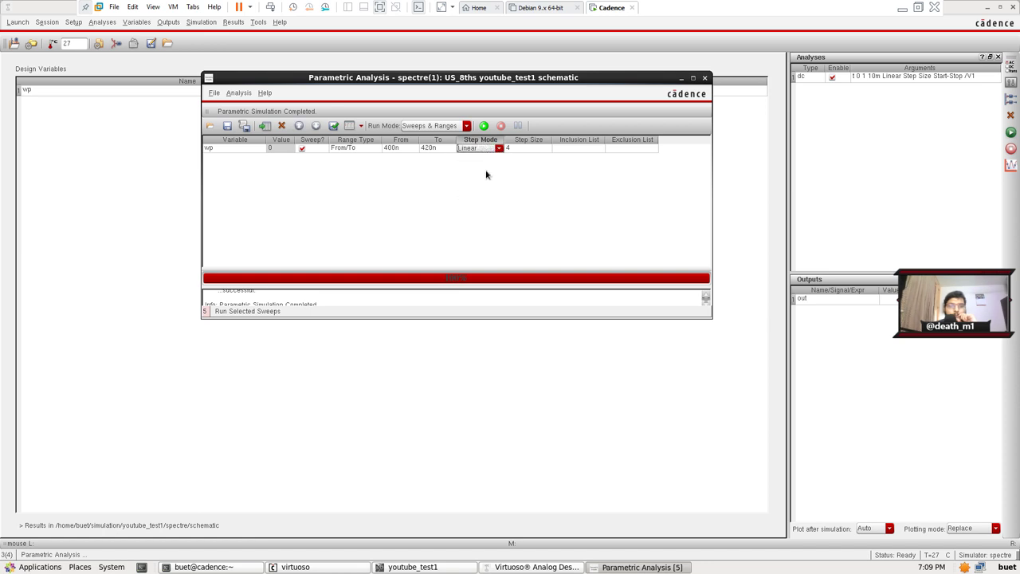
Try to run the parametric analysis with the total steps of the wp sweep set to 0.25
click(528, 149)
click(528, 150)
text(0.25)
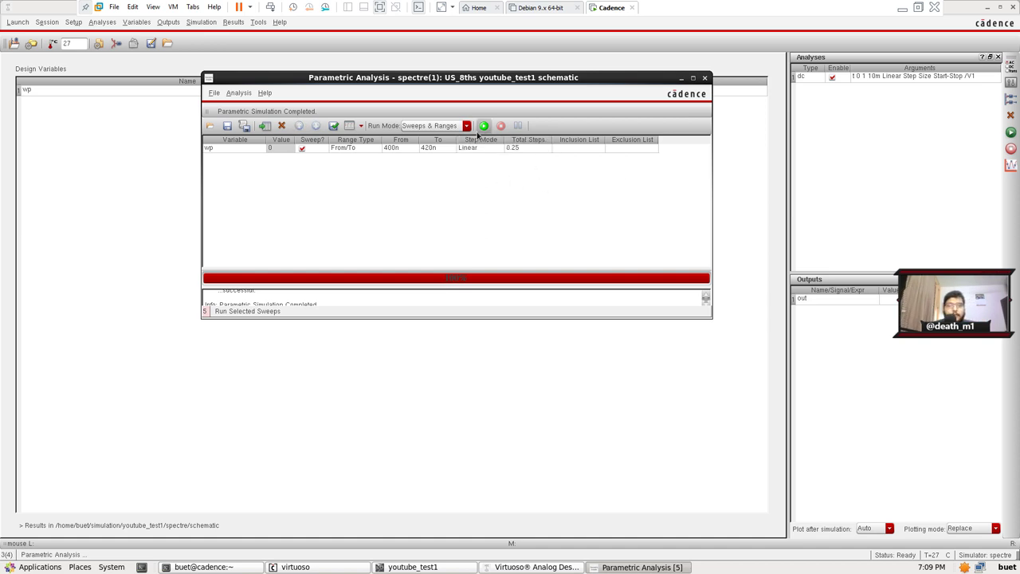
click(483, 126)
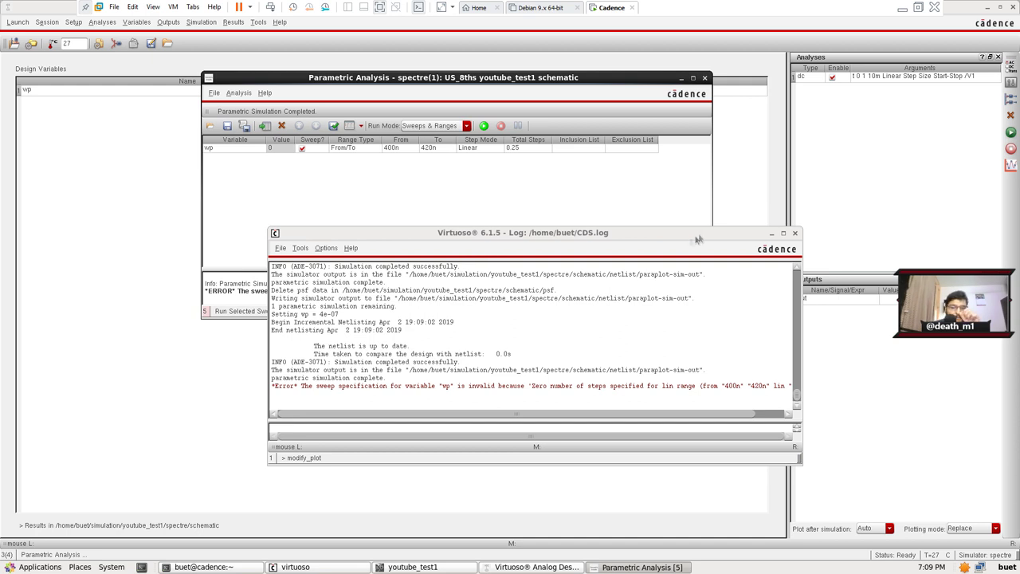
Set the total steps of the wp sweep to 1n
click(541, 150)
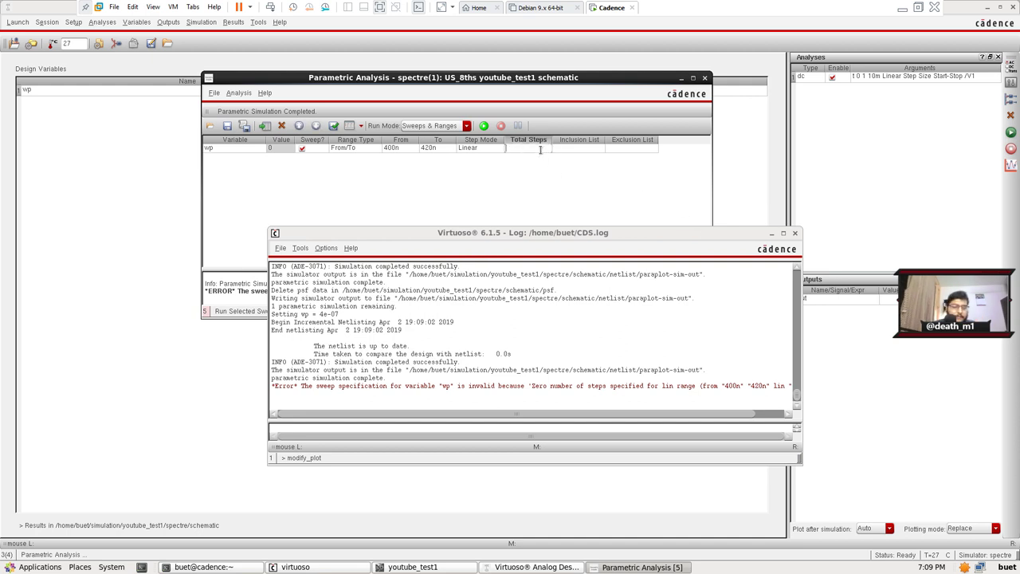
text(10)
key(Return)
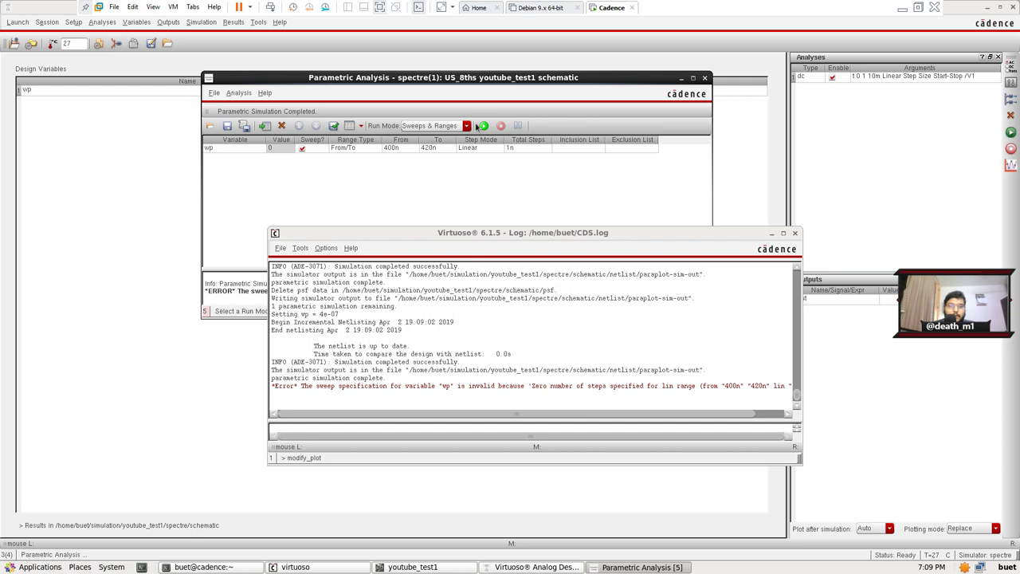
Try to run the parametric analysis with the total steps of the wp sweep set to 5n
click(518, 147)
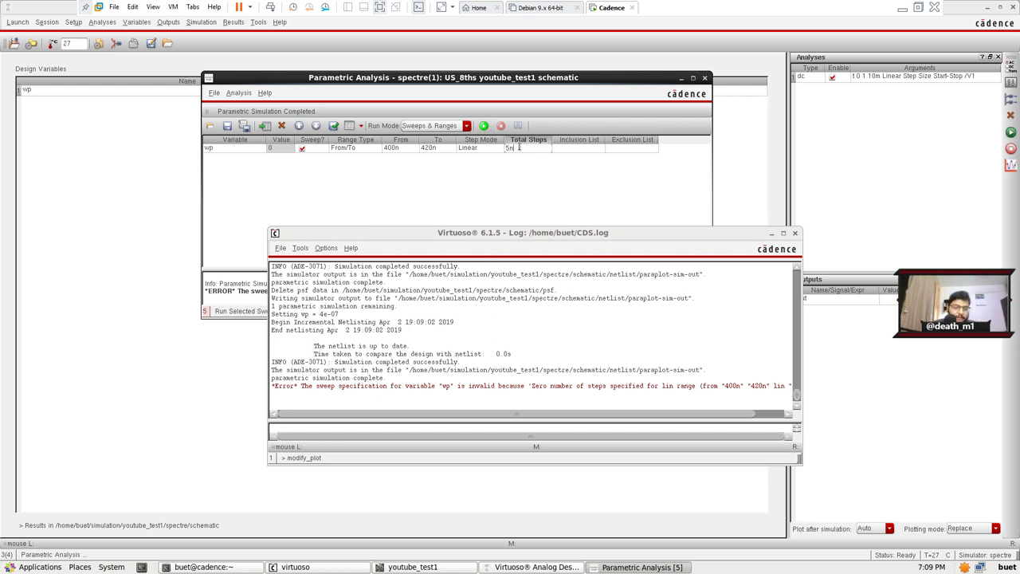
text(5n)
click(484, 125)
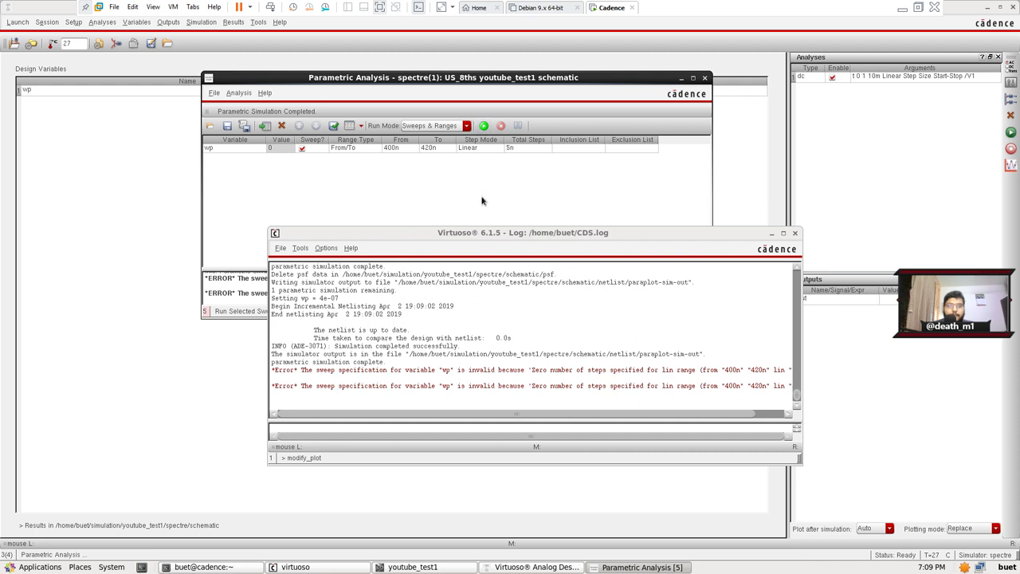
Change the step mode of the wp sweep to Linear Steps, run the parametric analysis and maximize the resulting plot
click(499, 150)
click(499, 149)
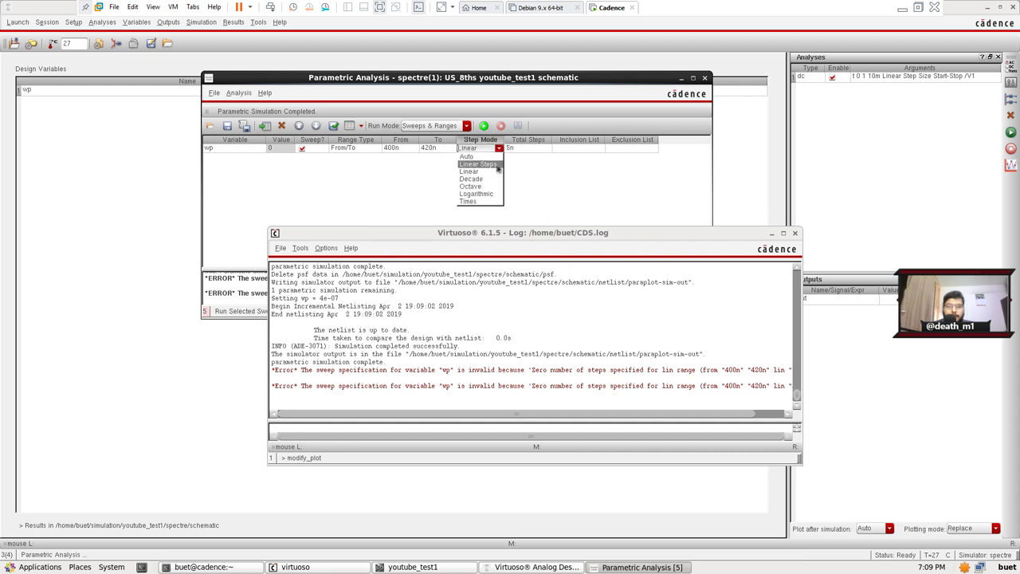
click(478, 165)
click(483, 125)
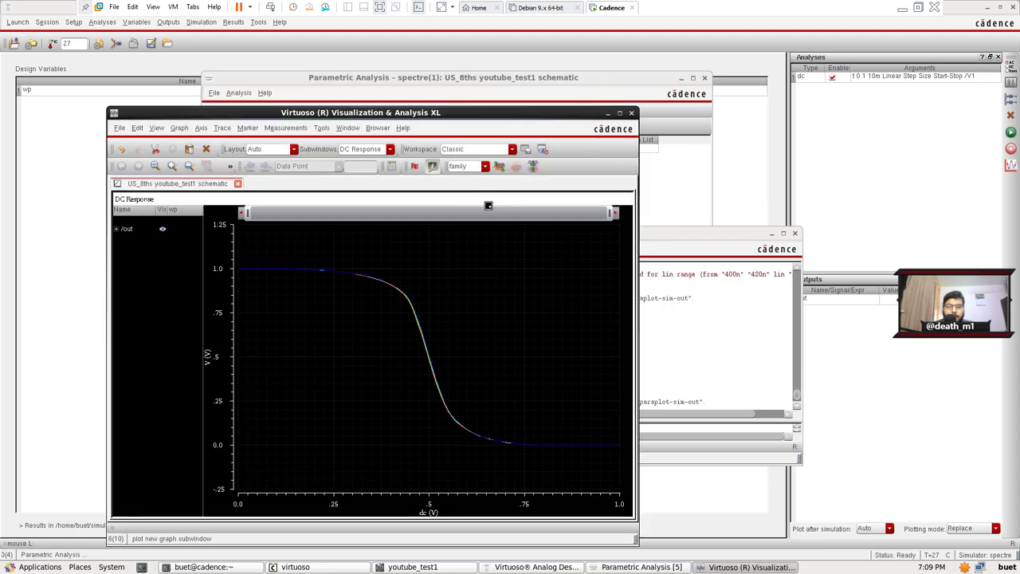
click(619, 113)
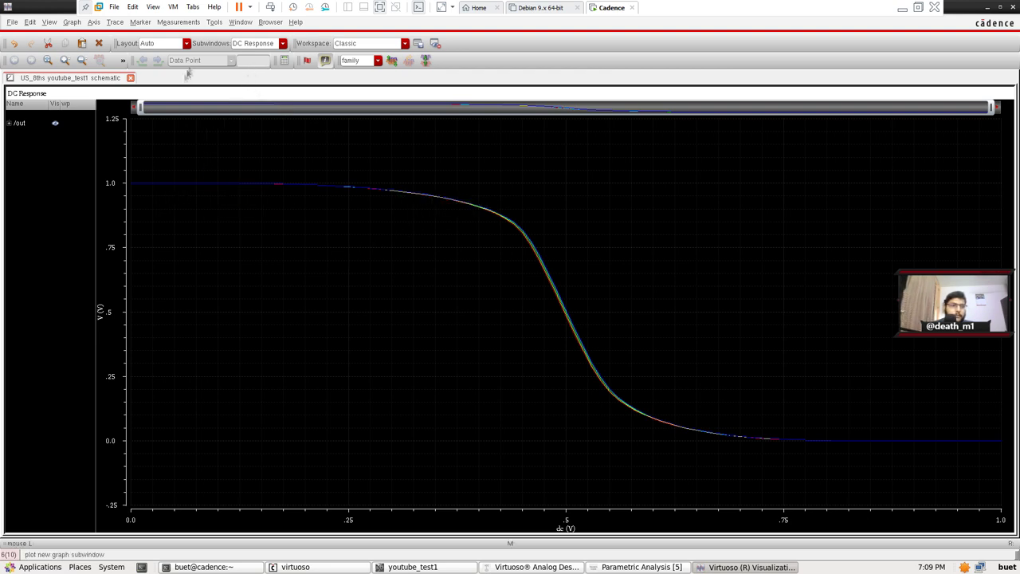
click(140, 22)
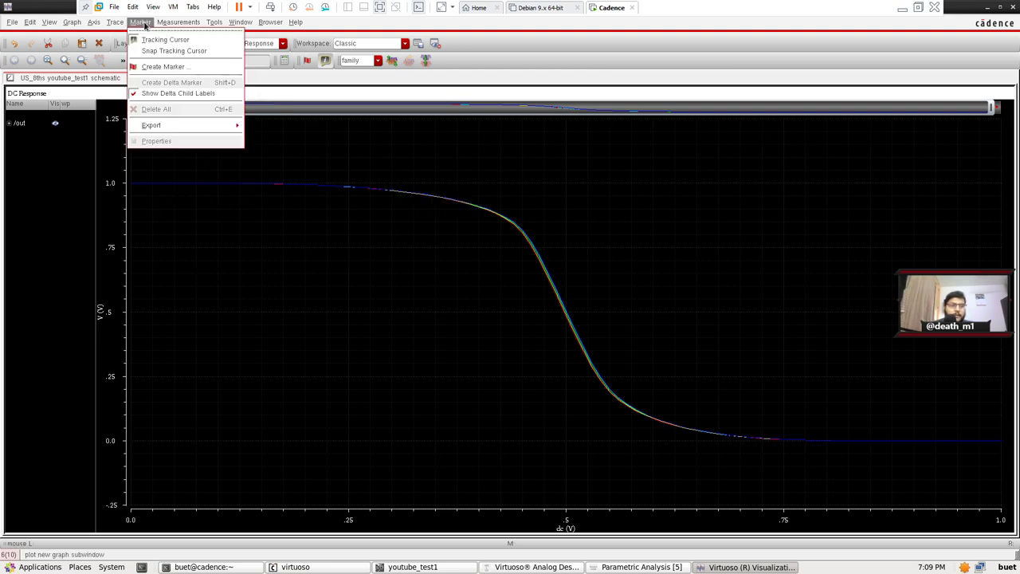
click(163, 63)
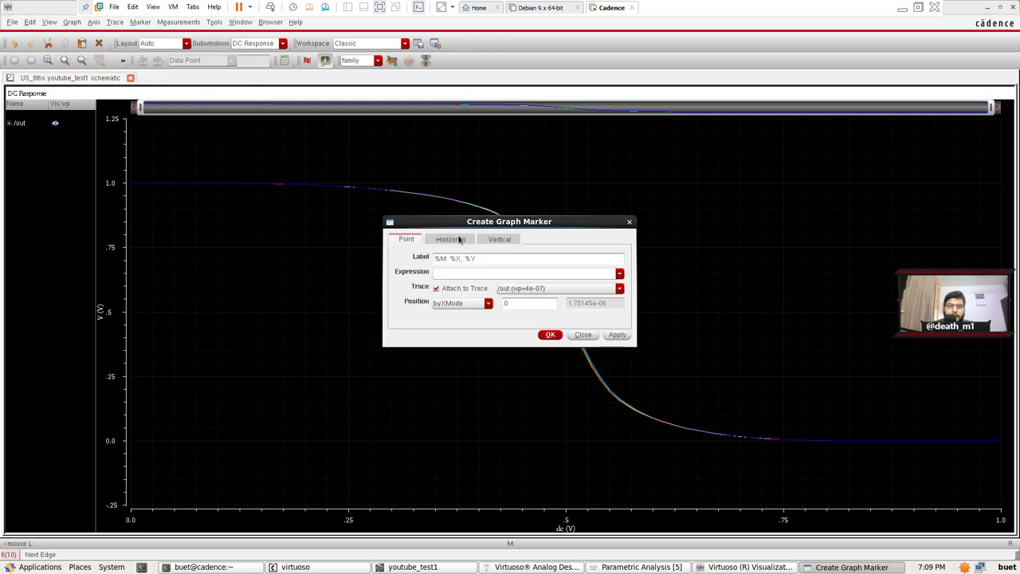
click(582, 334)
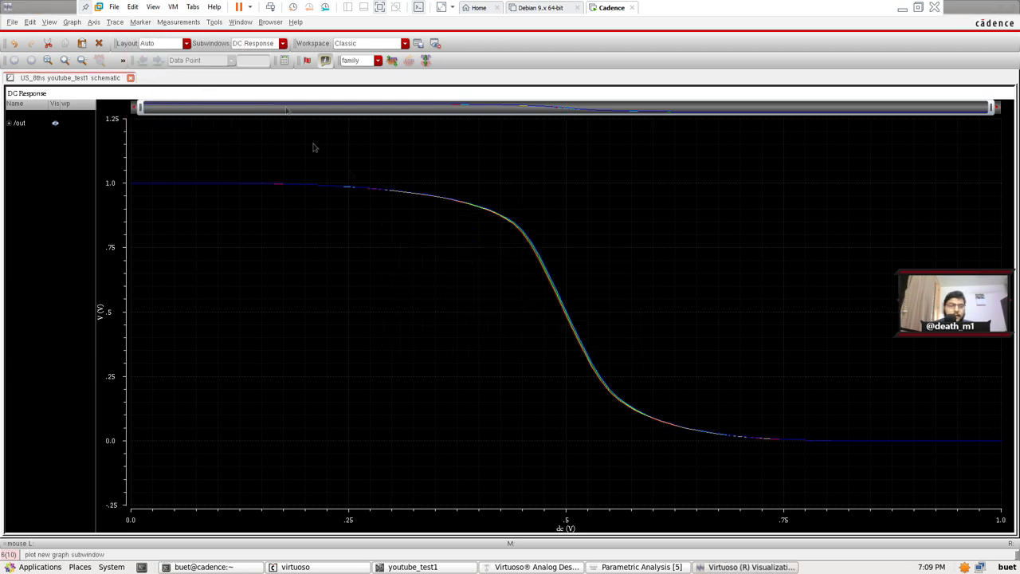
Add a vertical marker at X position 0.5 to the DC response plot
click(141, 23)
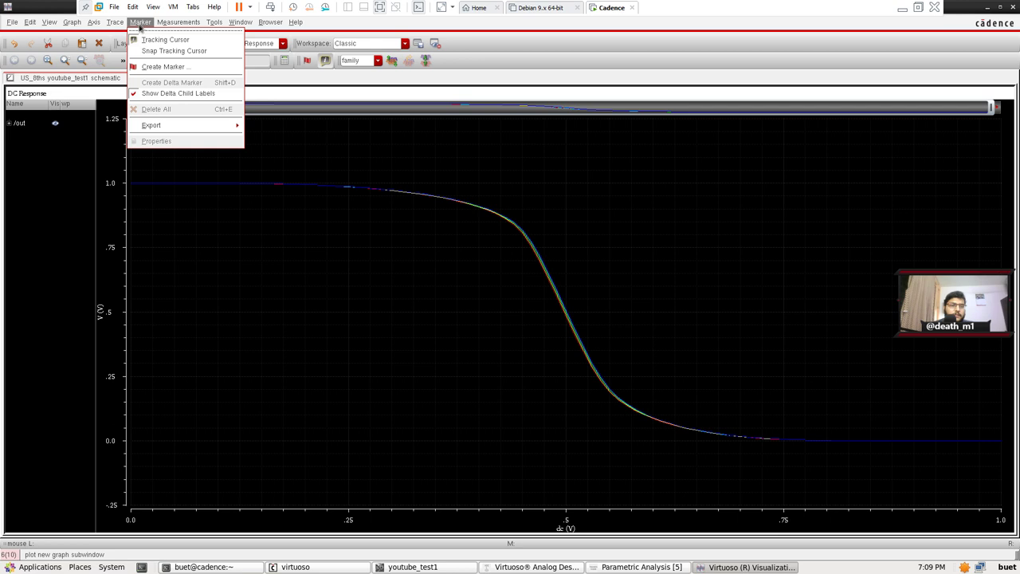
click(163, 66)
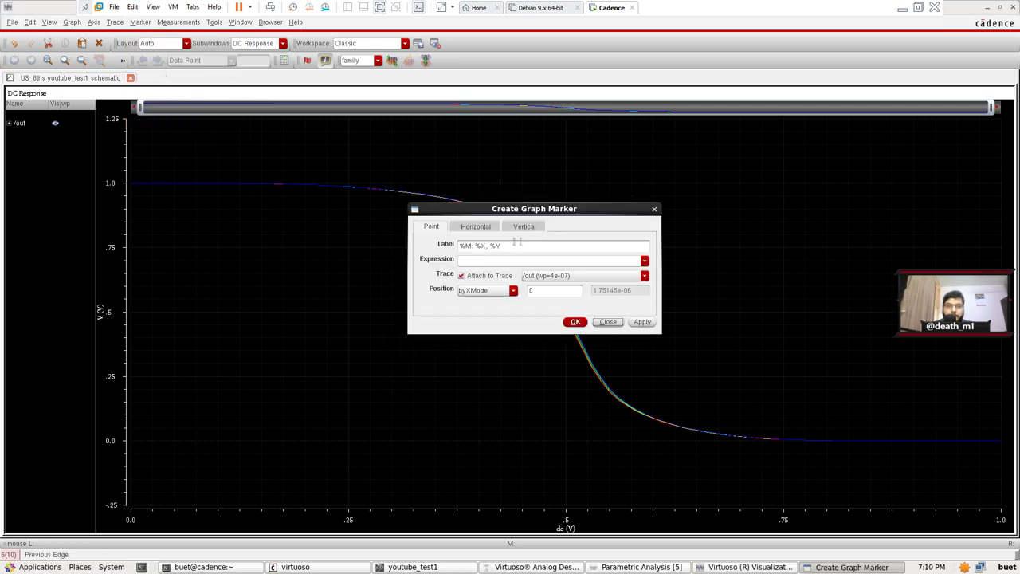
click(516, 228)
click(503, 245)
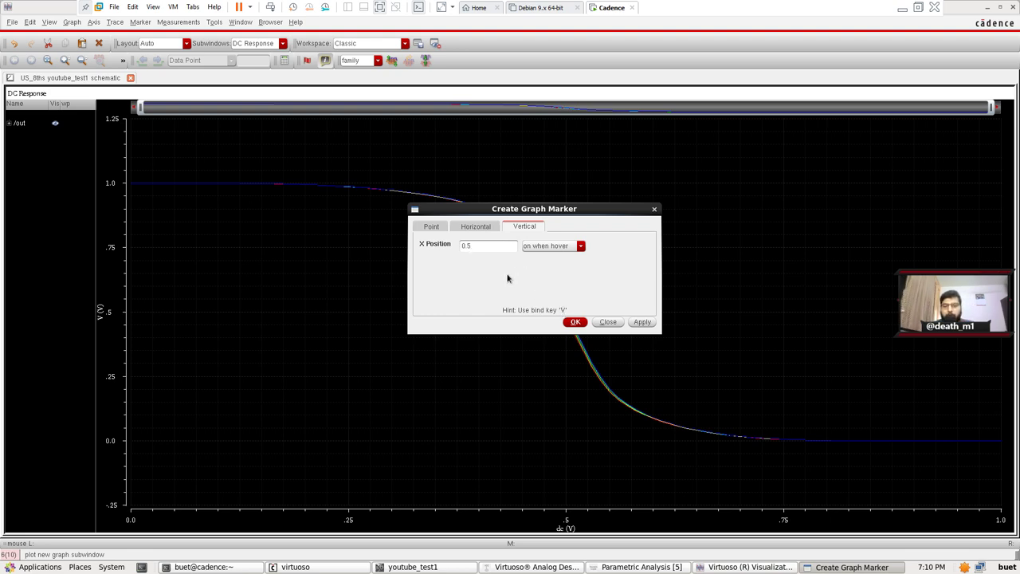
click(575, 322)
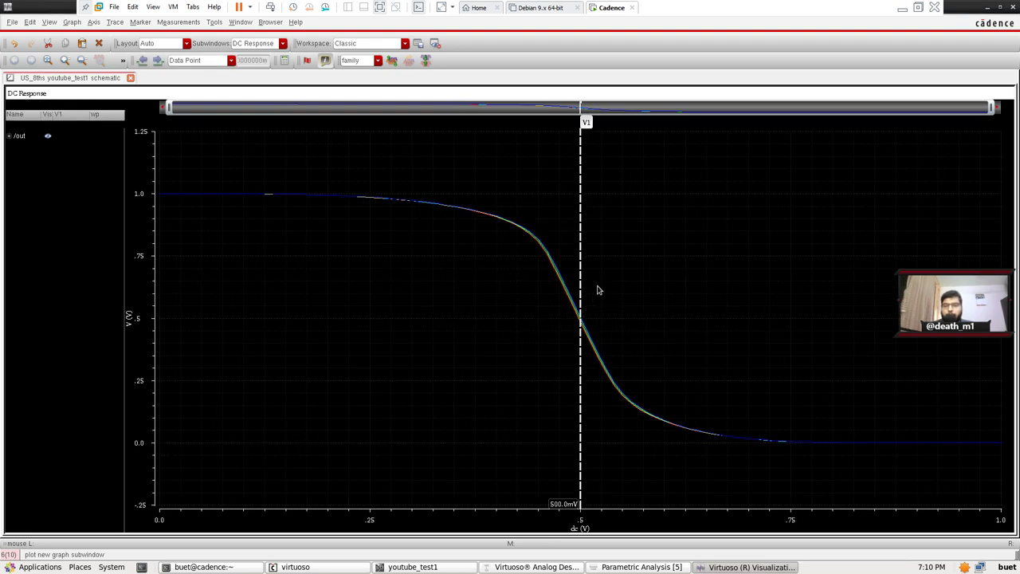
Set the intercepts of the vertical marker to on so they are always displayed
mouse_move(990, 109)
mouse_down()
mouse_move(231, 108)
mouse_move(590, 148)
mouse_up()
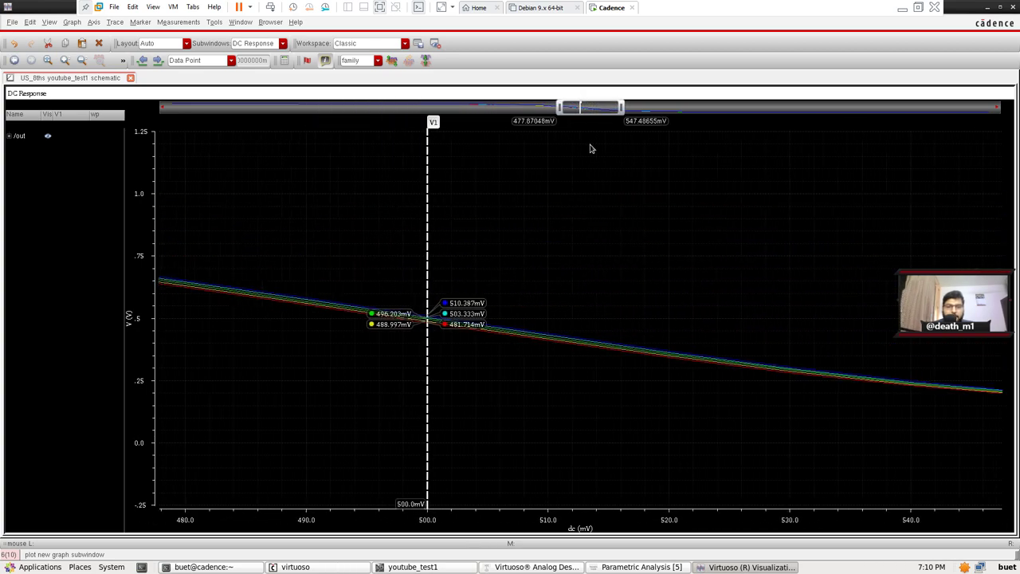
double_click(428, 291)
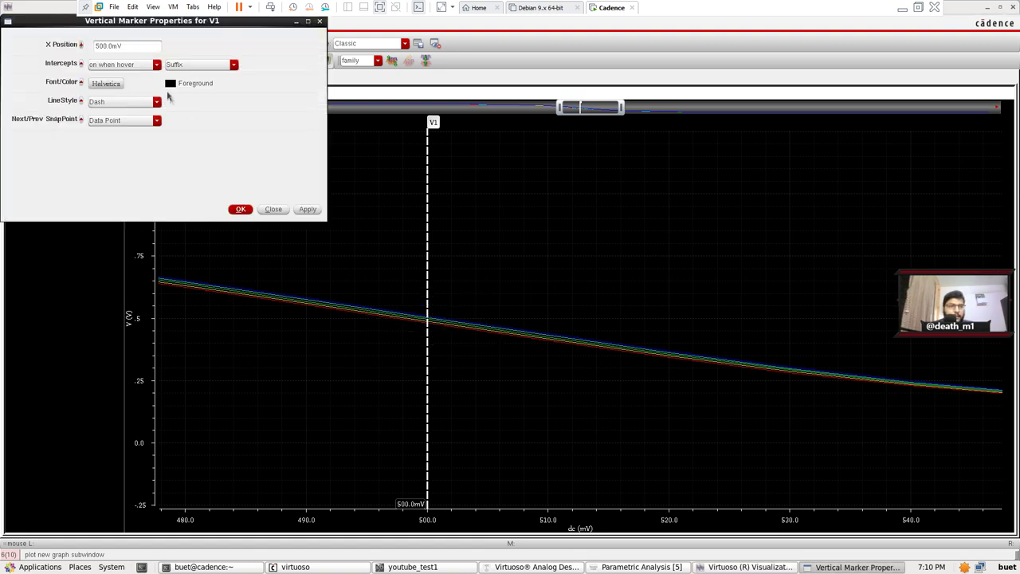
click(127, 67)
click(114, 90)
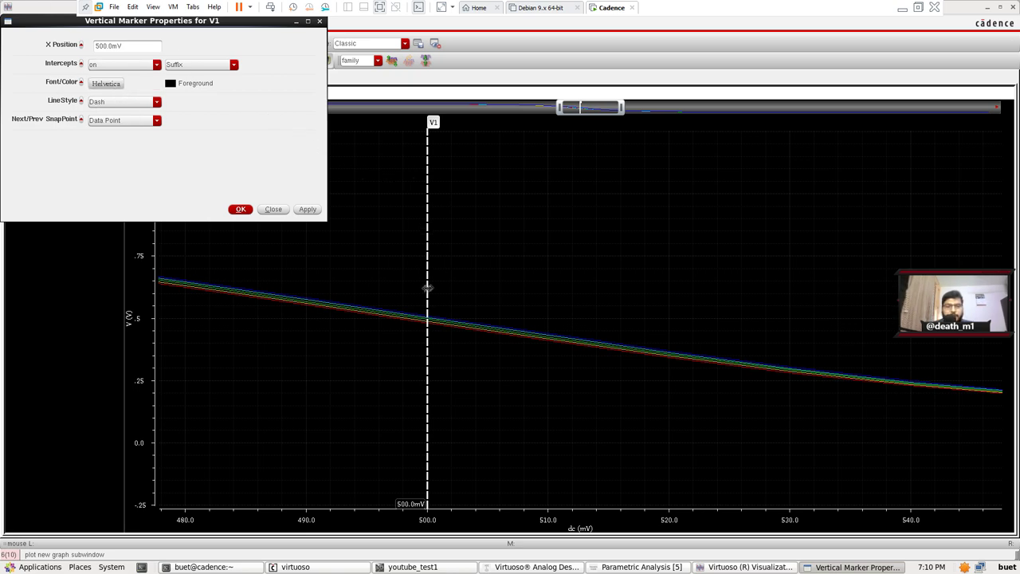
click(241, 210)
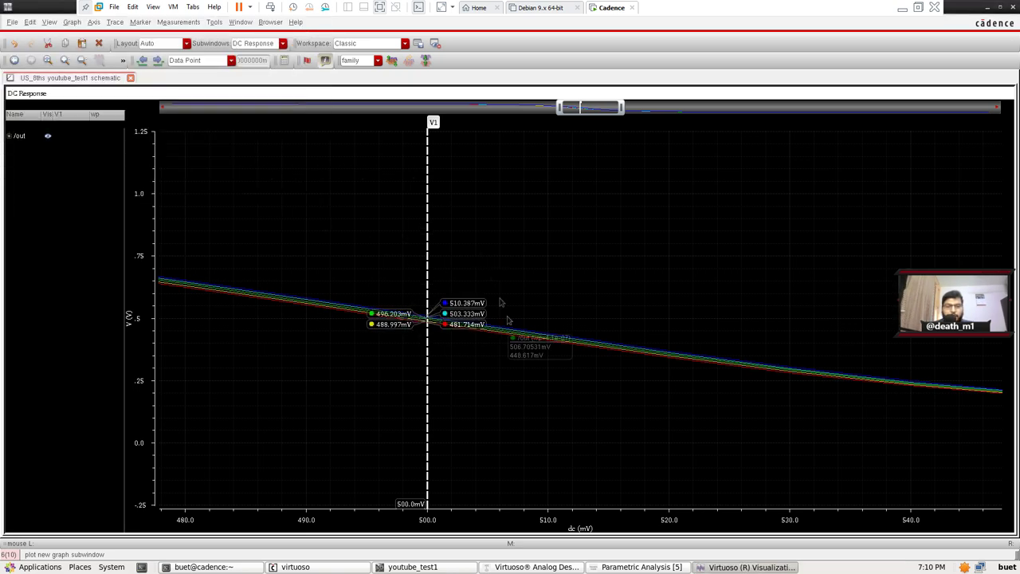
Go through the intercepts options in the vertical marker's properties and keep the setting on
double_click(427, 189)
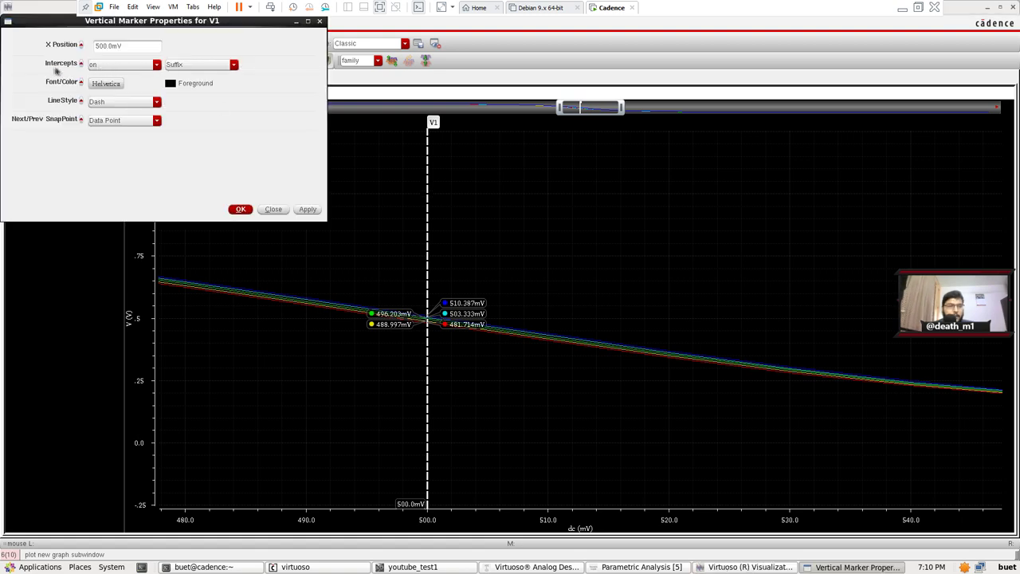
click(100, 64)
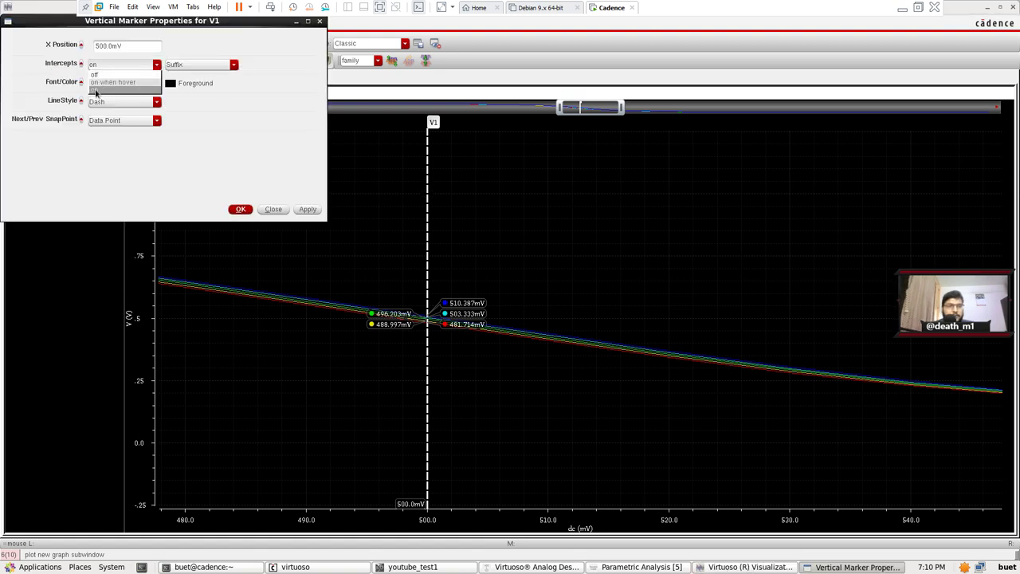
click(127, 90)
click(118, 64)
click(104, 77)
click(119, 65)
click(177, 196)
click(241, 210)
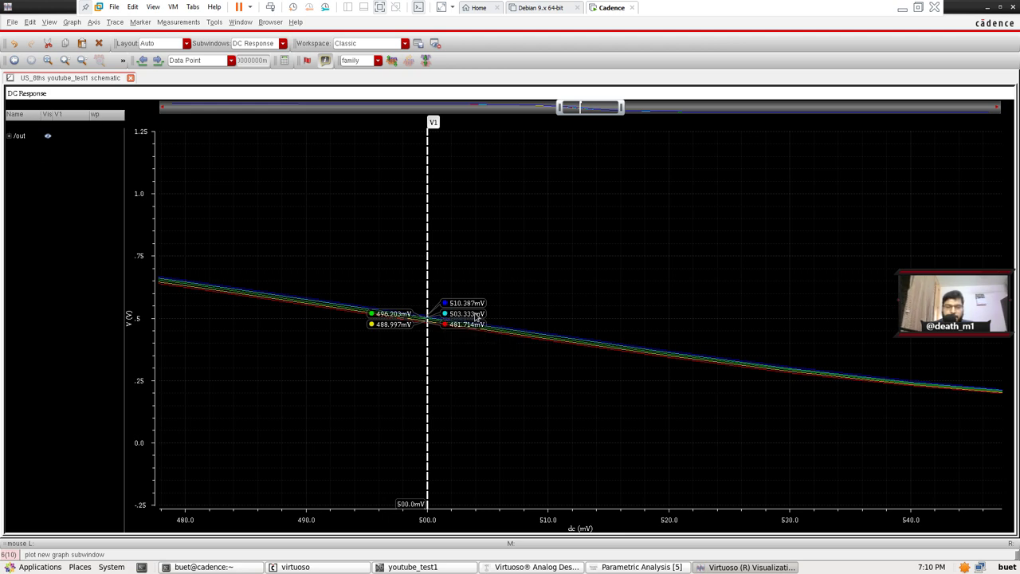
Expand the out trace family, highlight the curve for wp = 4.15e-07 and examine it over the full DC sweep range
click(10, 137)
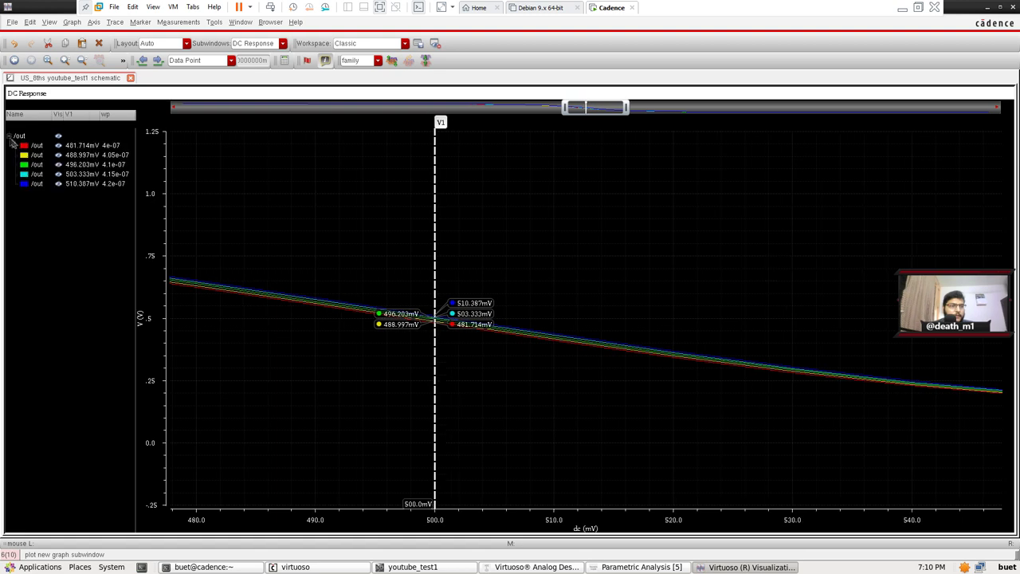
click(140, 121)
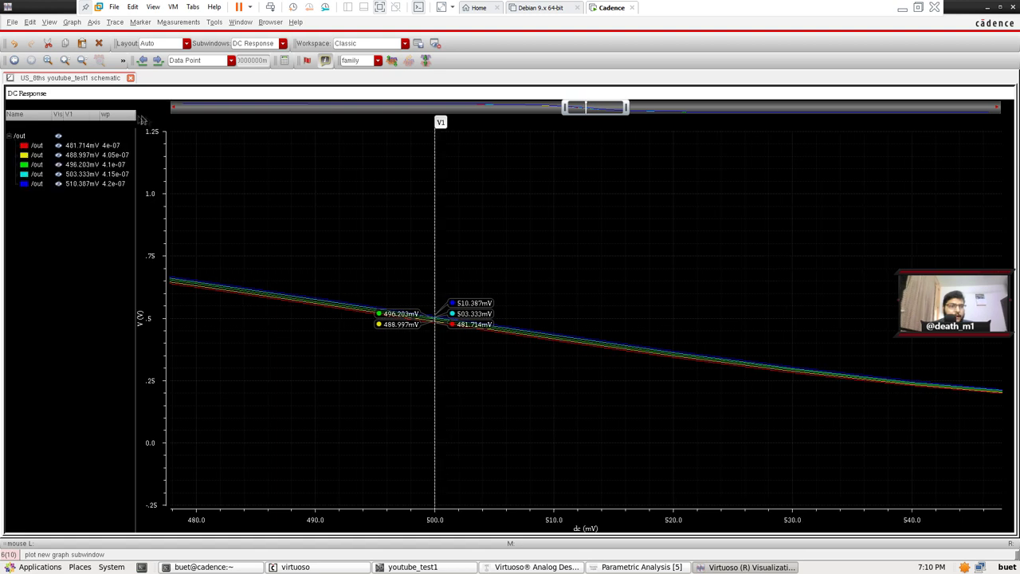
click(76, 174)
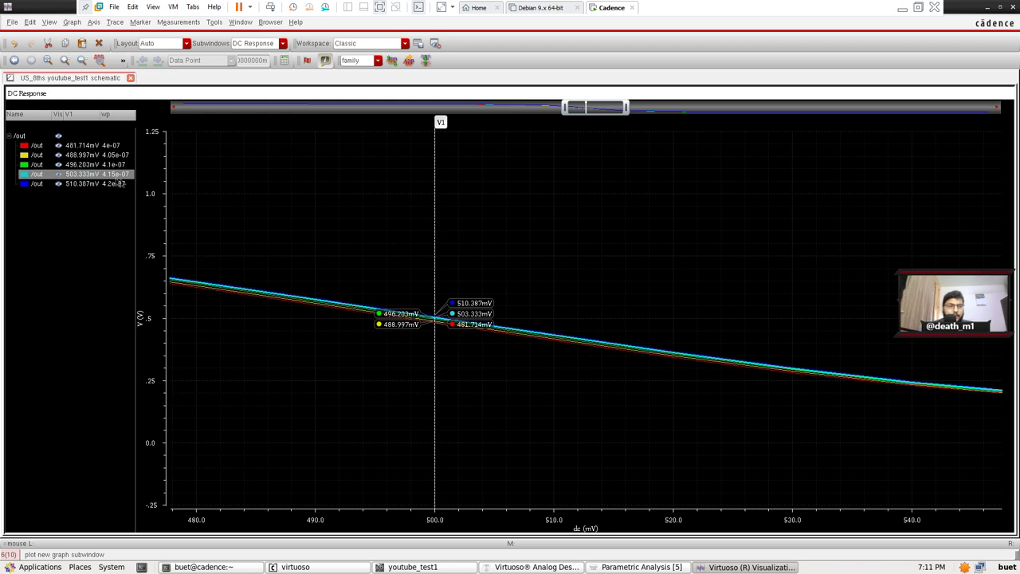
key(f)
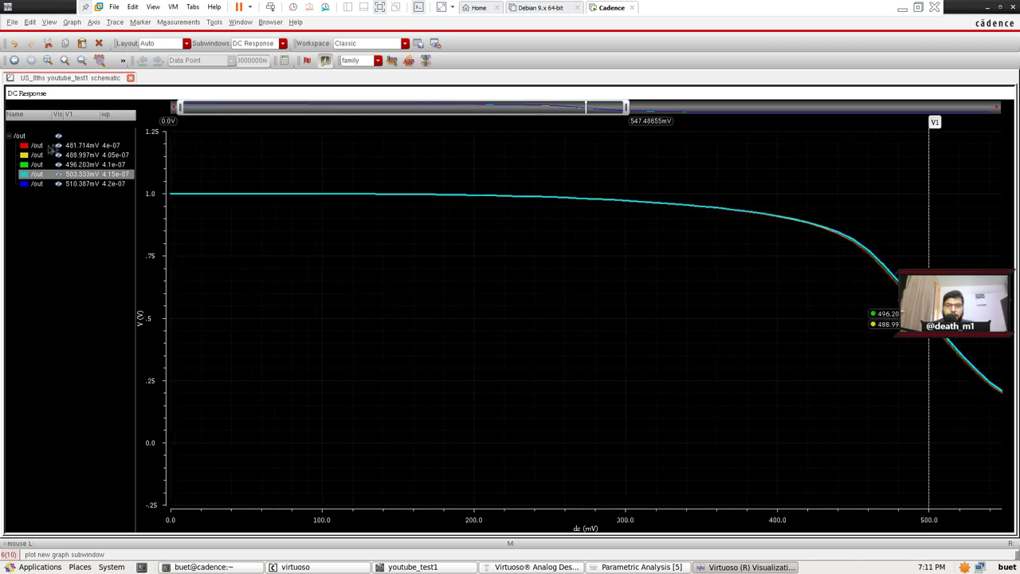
drag(992, 107, 1017, 112)
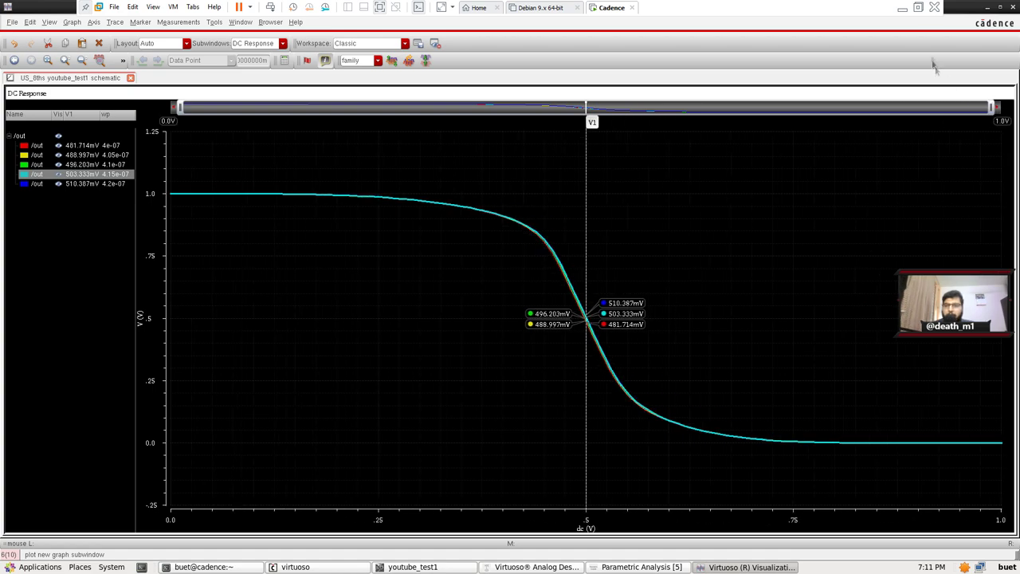
Switch to Chrome, search Google for "cmos inverter transfer graph" and look at the image results
click(918, 7)
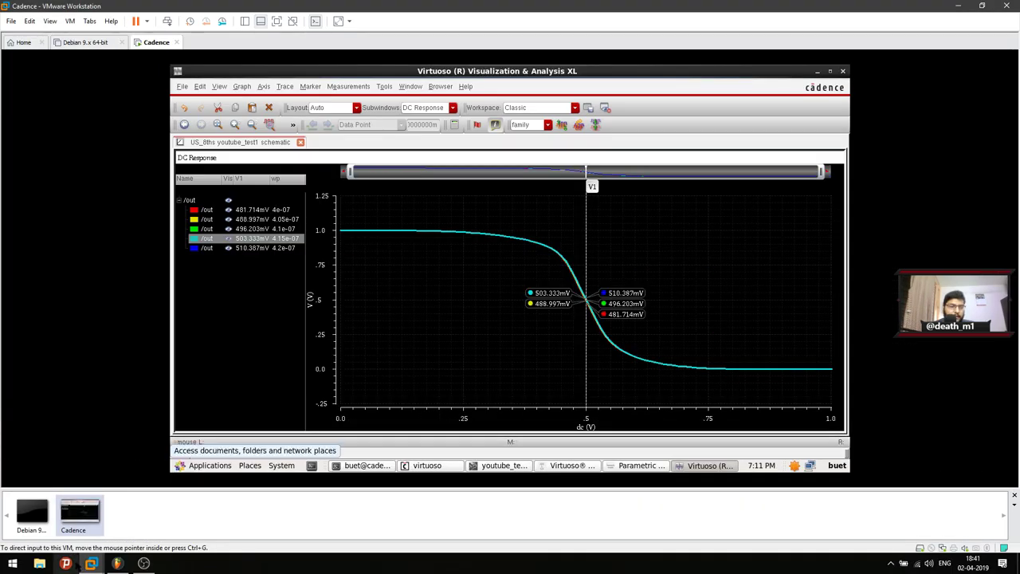
key(super)
key(Escape)
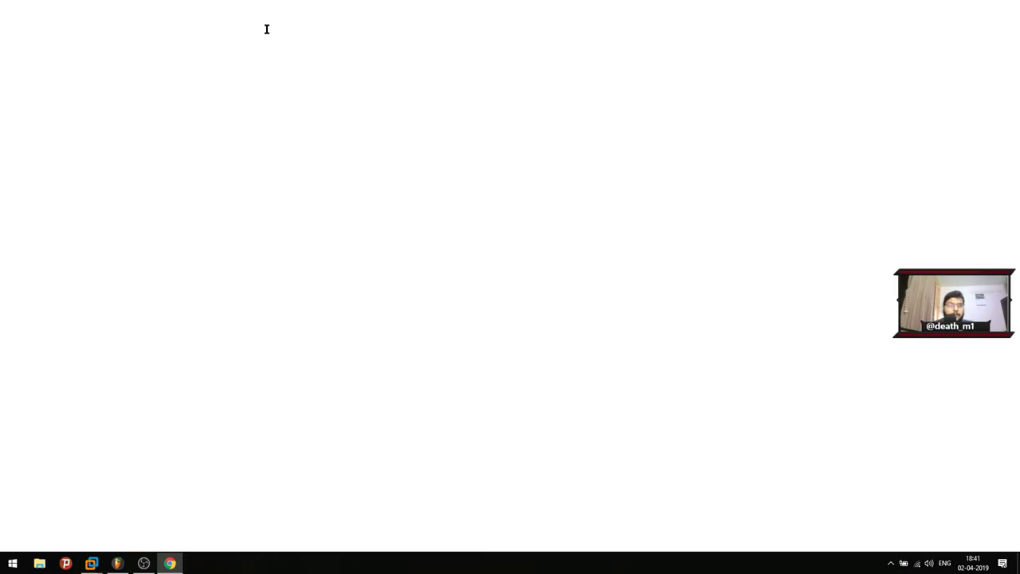
text(cmos inverter transfer )
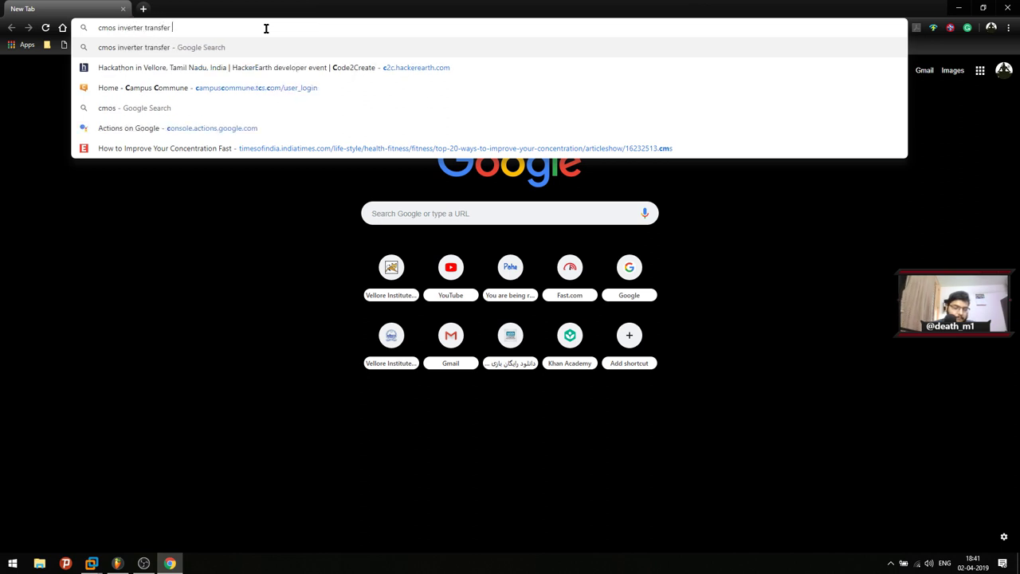
text(graph)
key(Return)
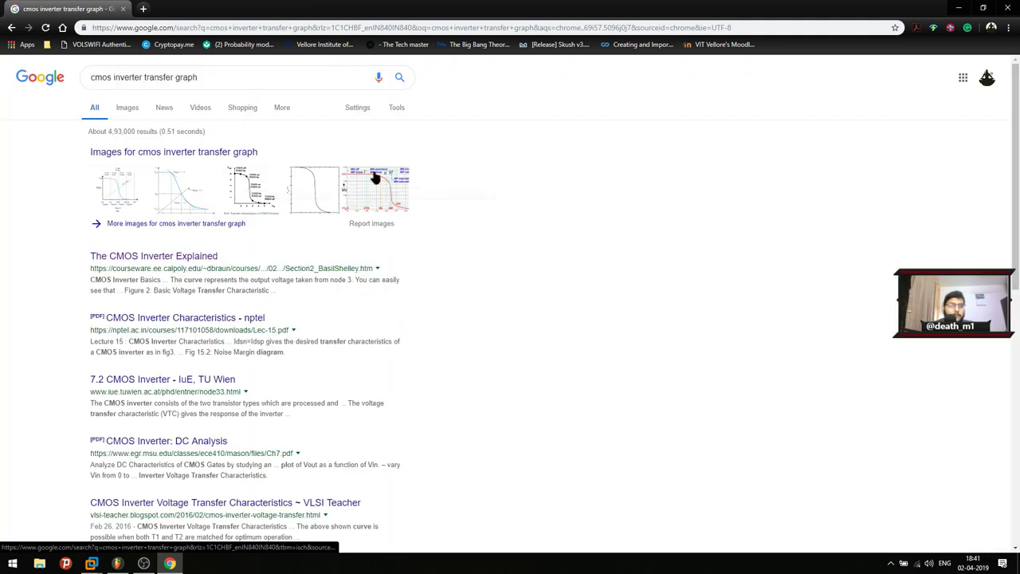
click(307, 189)
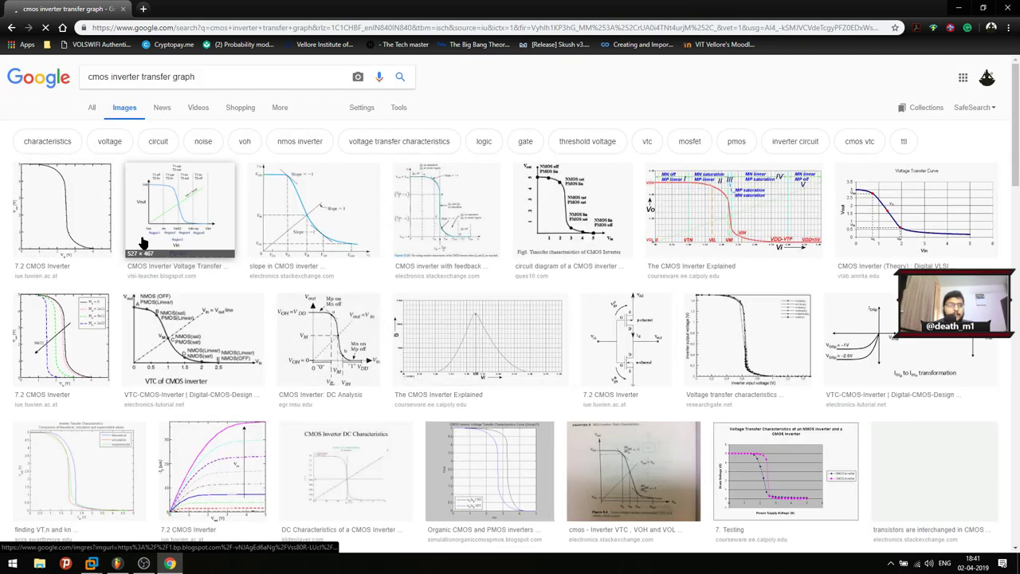
click(88, 227)
Return to the Cadence virtual machine in full screen and close the plot and simulation windows without saving the state
key(alt+Tab)
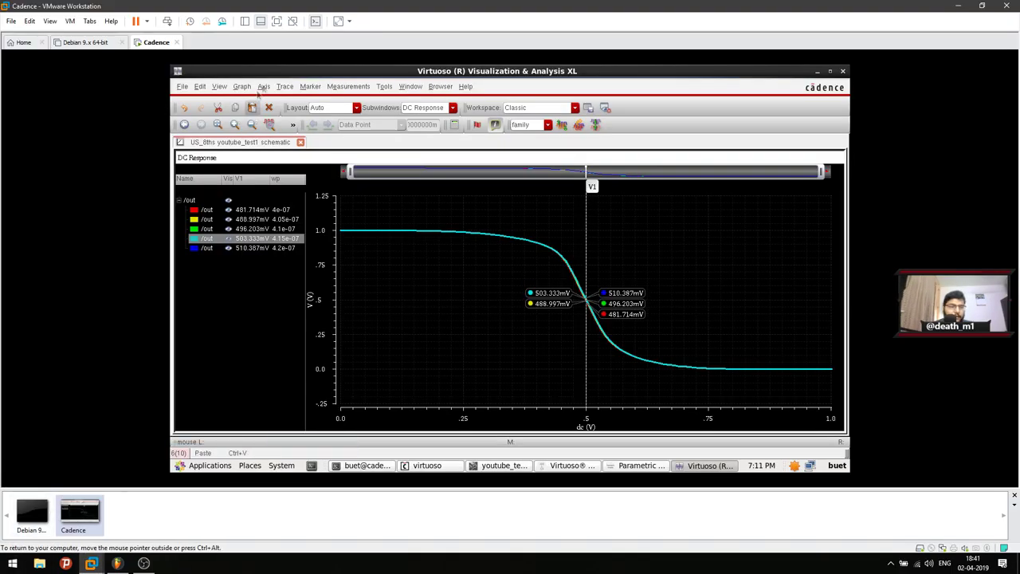
click(277, 21)
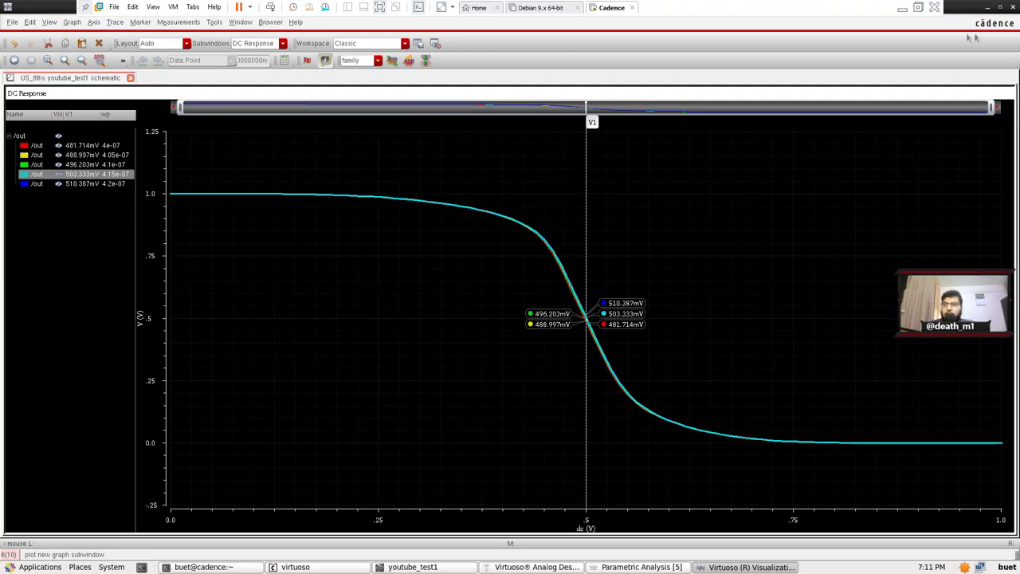
click(1012, 9)
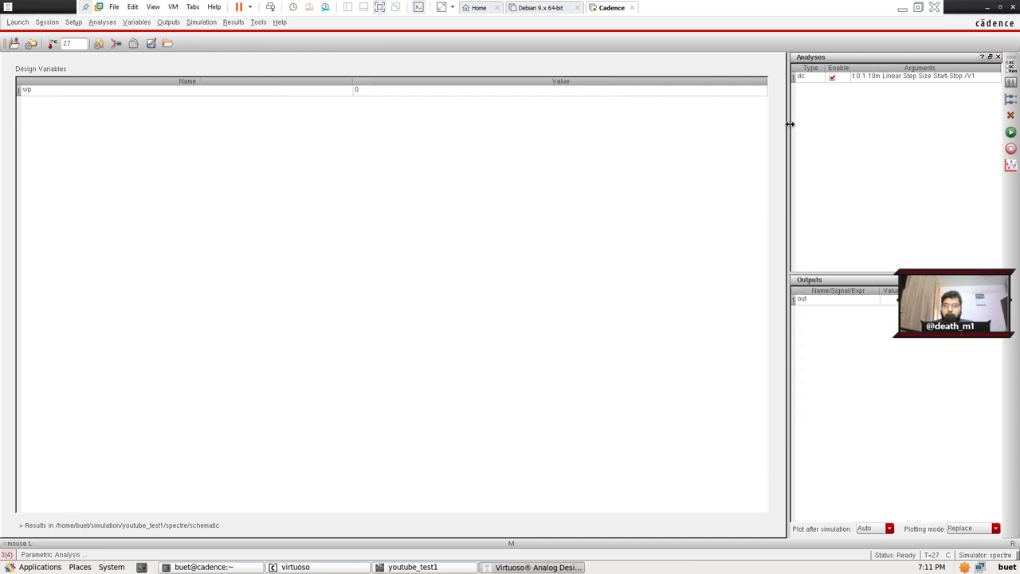
click(1014, 10)
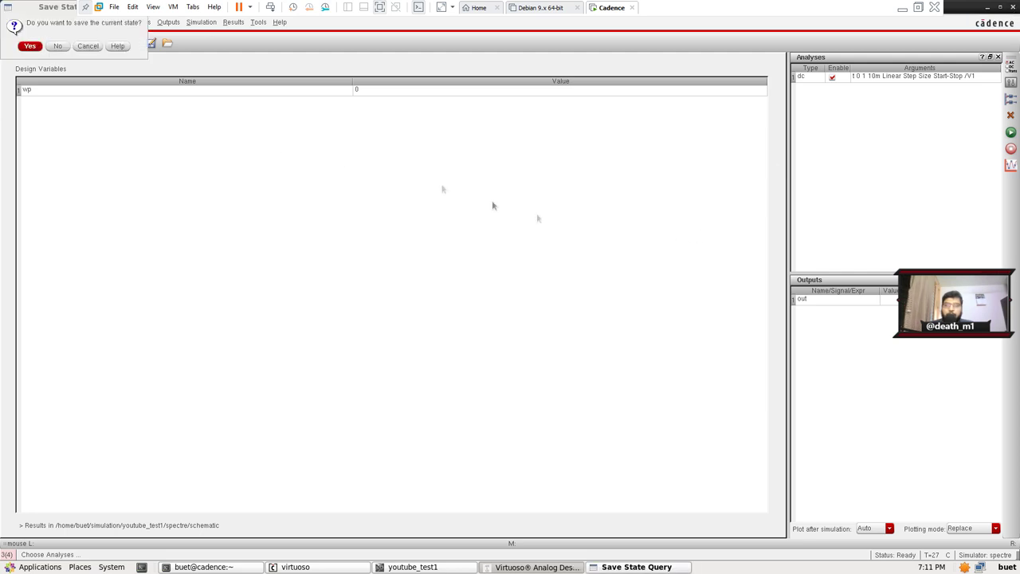
click(54, 43)
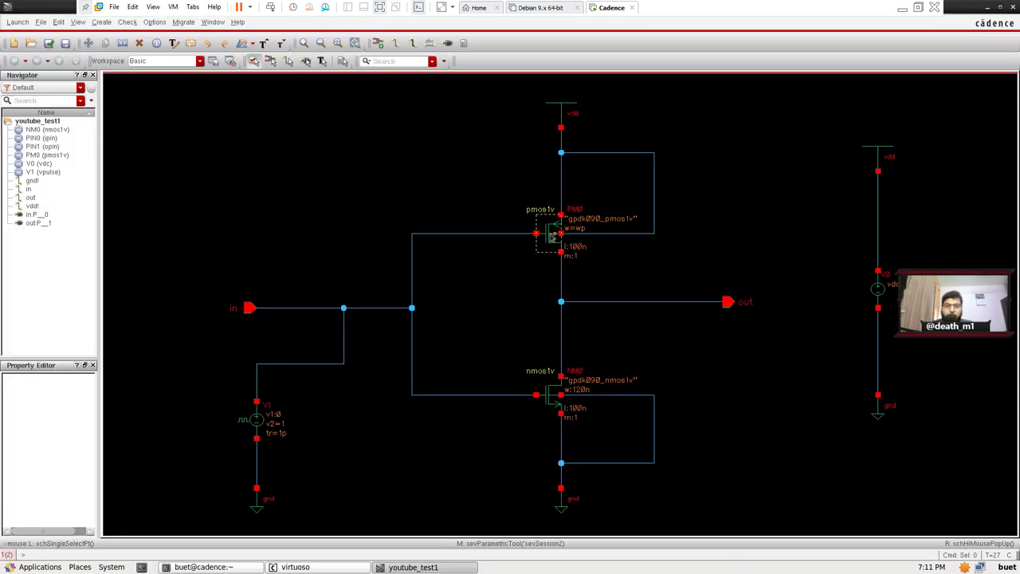
Set the total width of the PMOS transistor PM0 to 415n
click(548, 233)
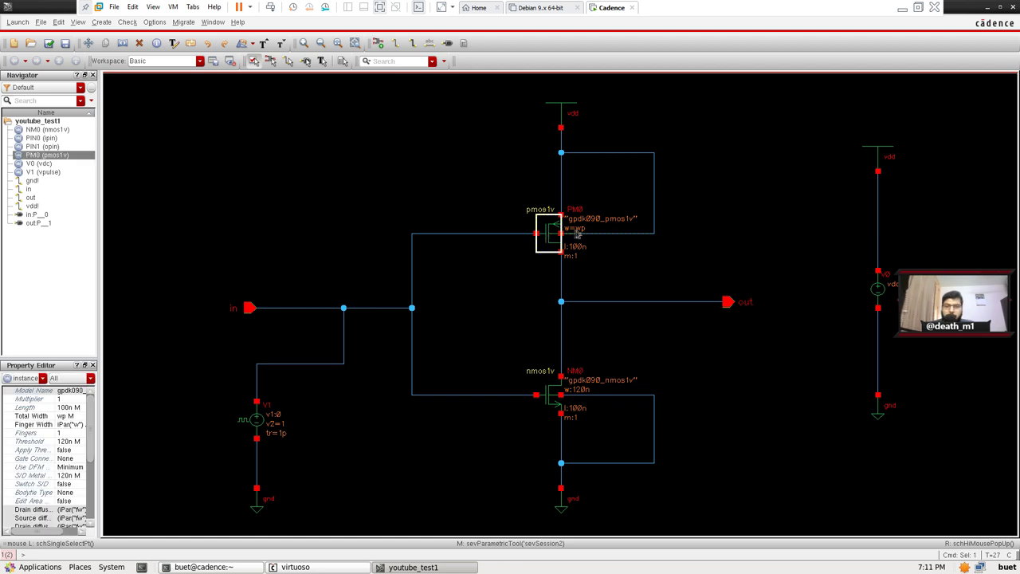
key(q)
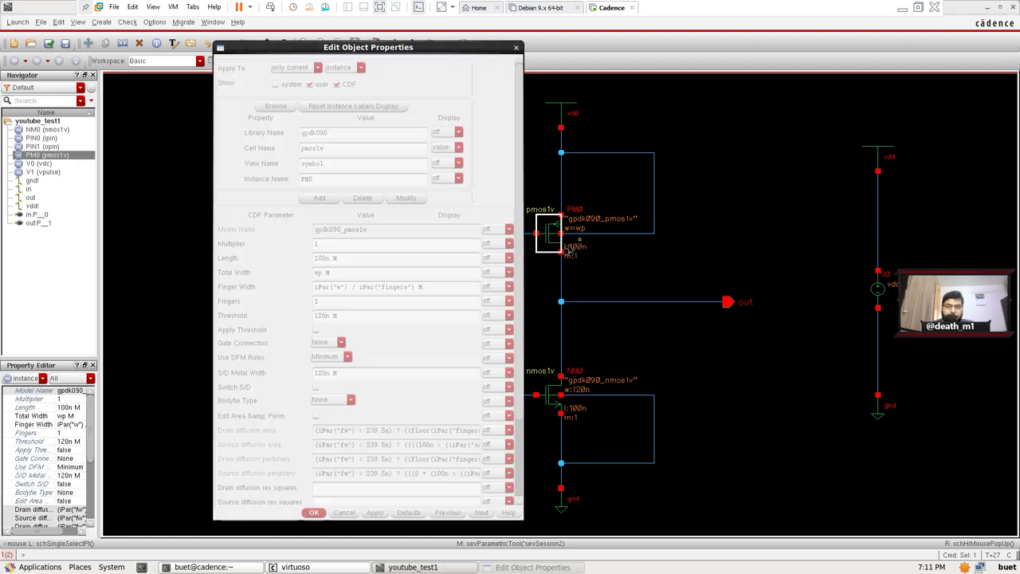
drag(327, 272, 206, 269)
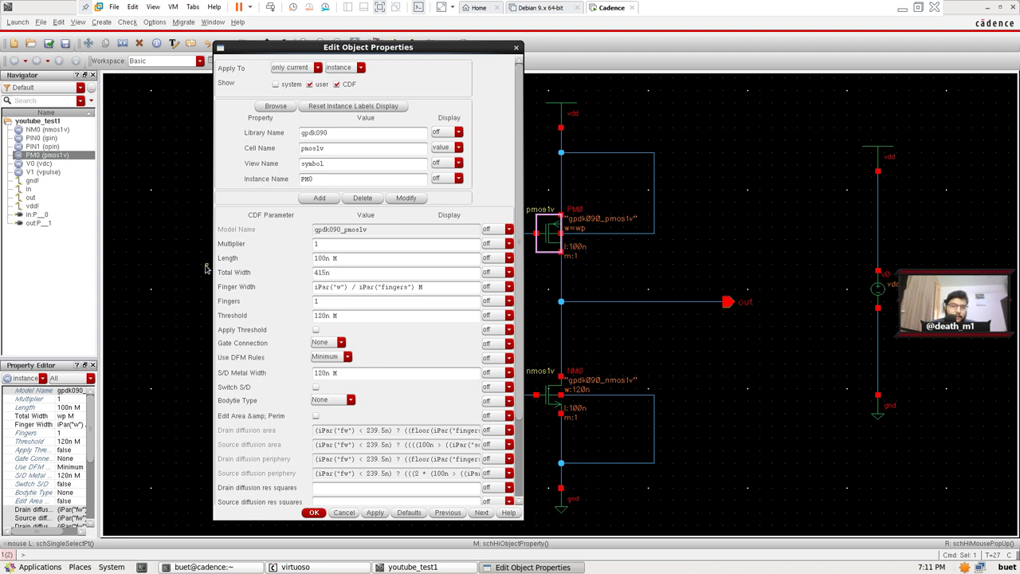
key(Tab)
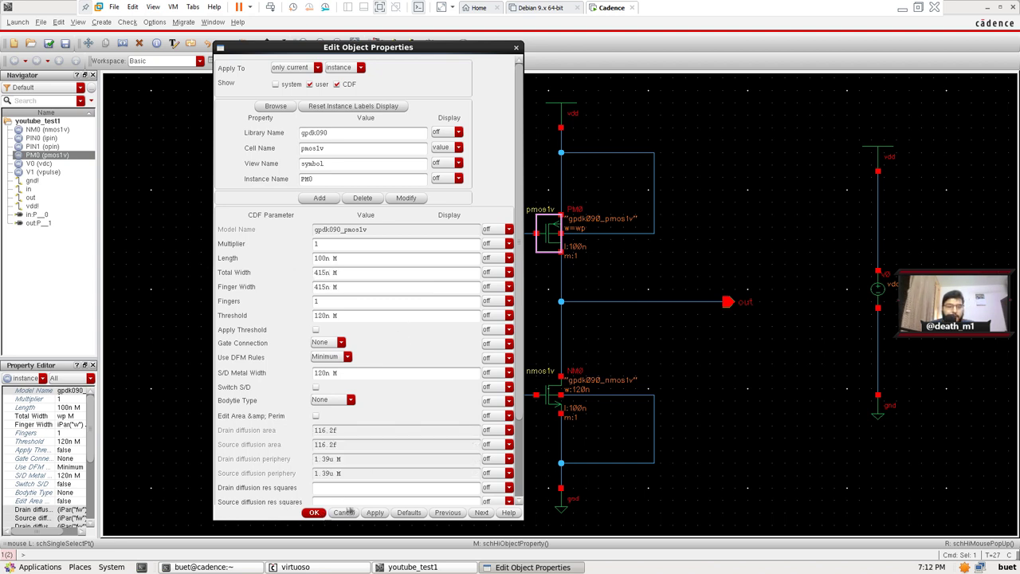
click(314, 512)
click(709, 226)
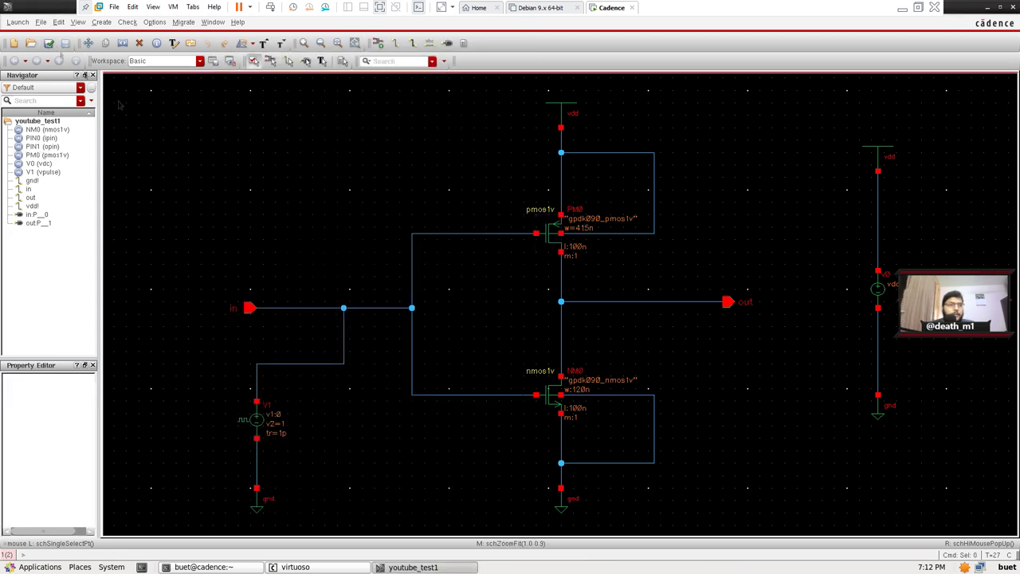
Launch ADE L for the schematic and add an enabled transient analysis with a stop time of 20n
click(16, 22)
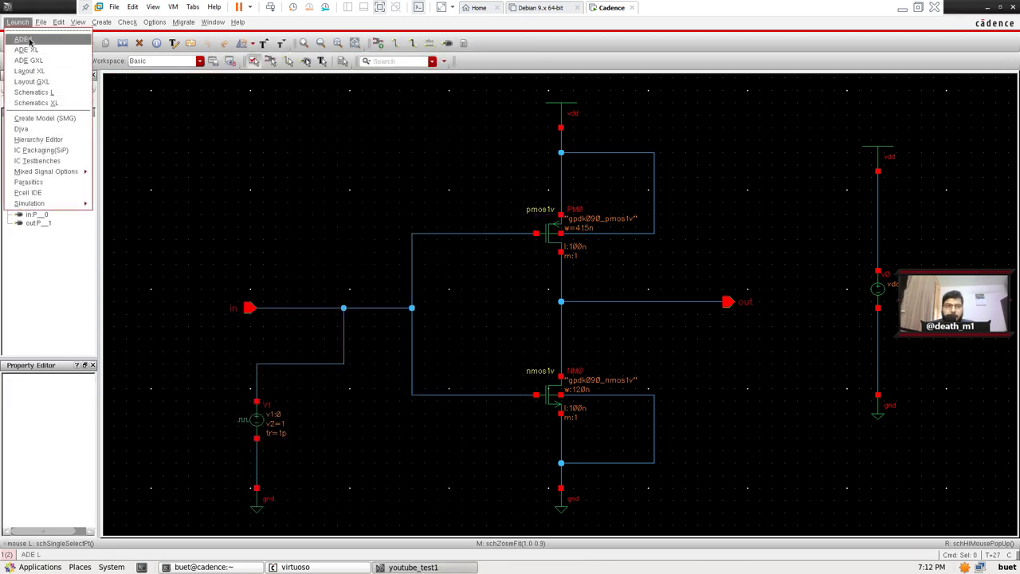
click(24, 39)
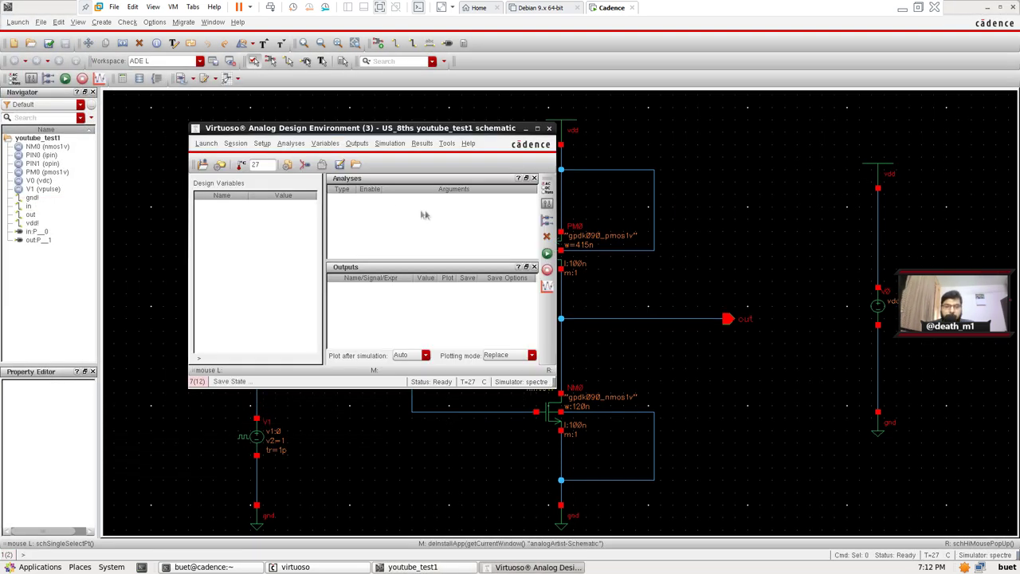
click(292, 143)
click(299, 153)
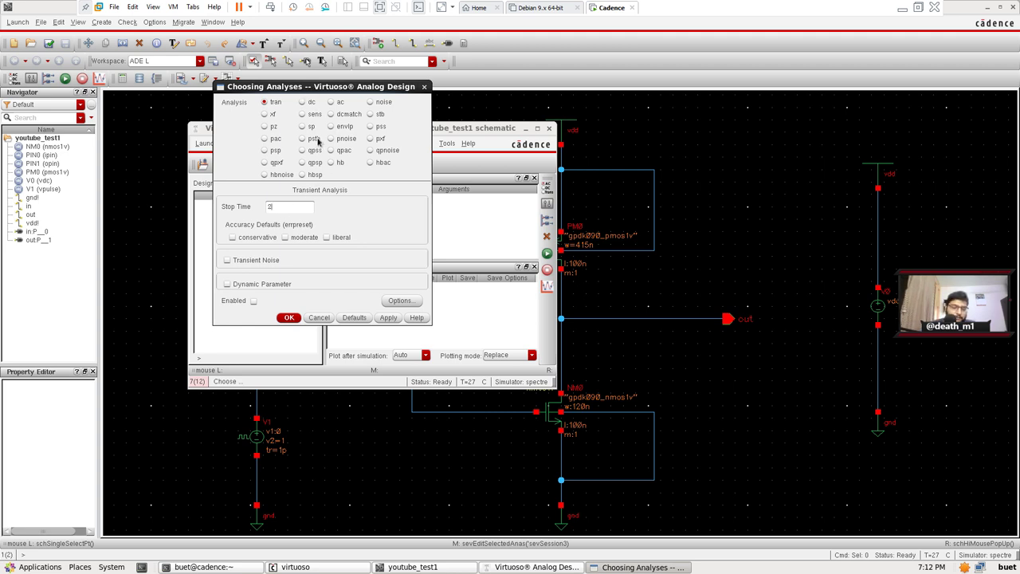
click(253, 300)
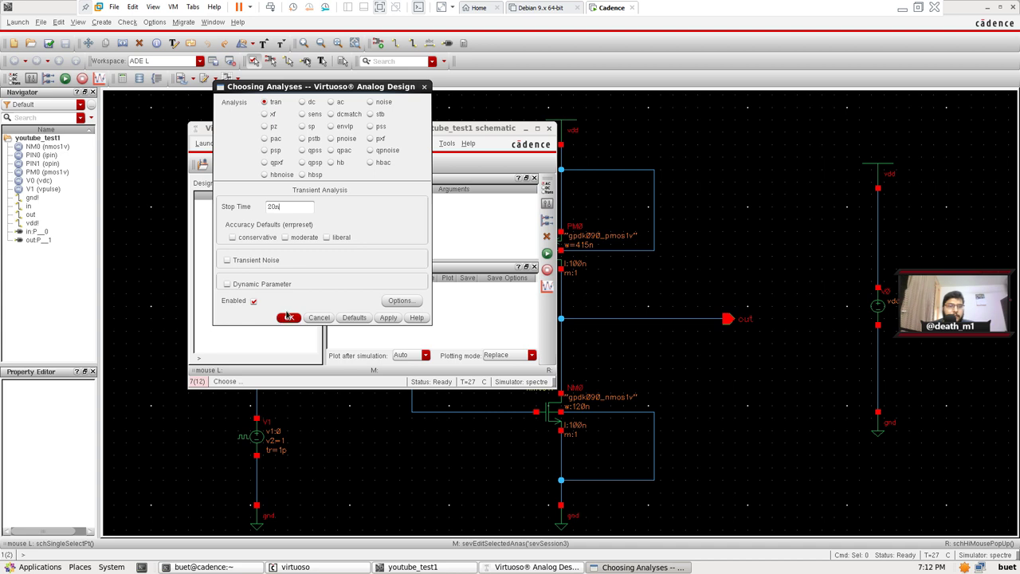
click(290, 318)
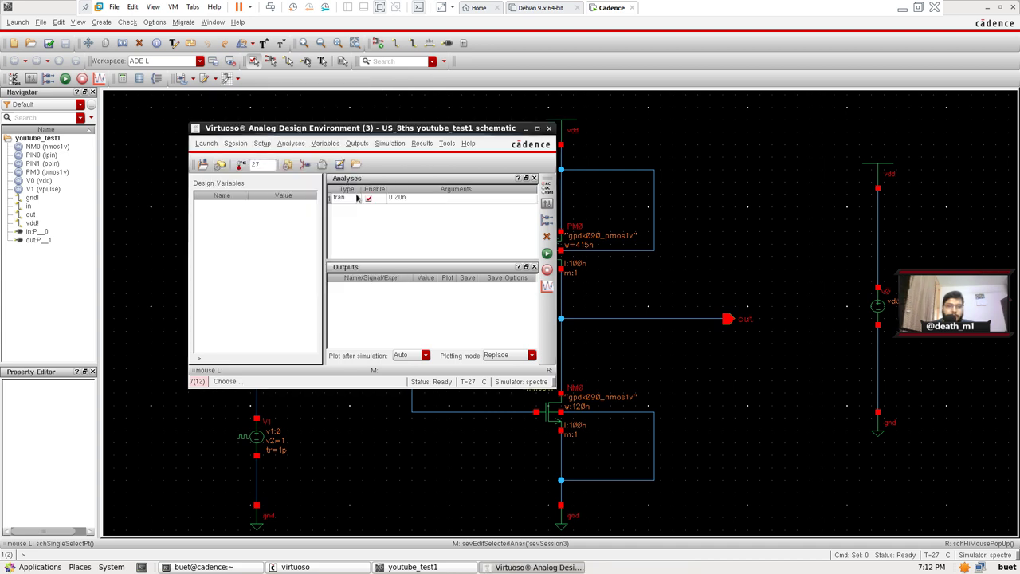
Add the out net from the schematic to the outputs to be plotted
click(357, 145)
mouse_move(374, 215)
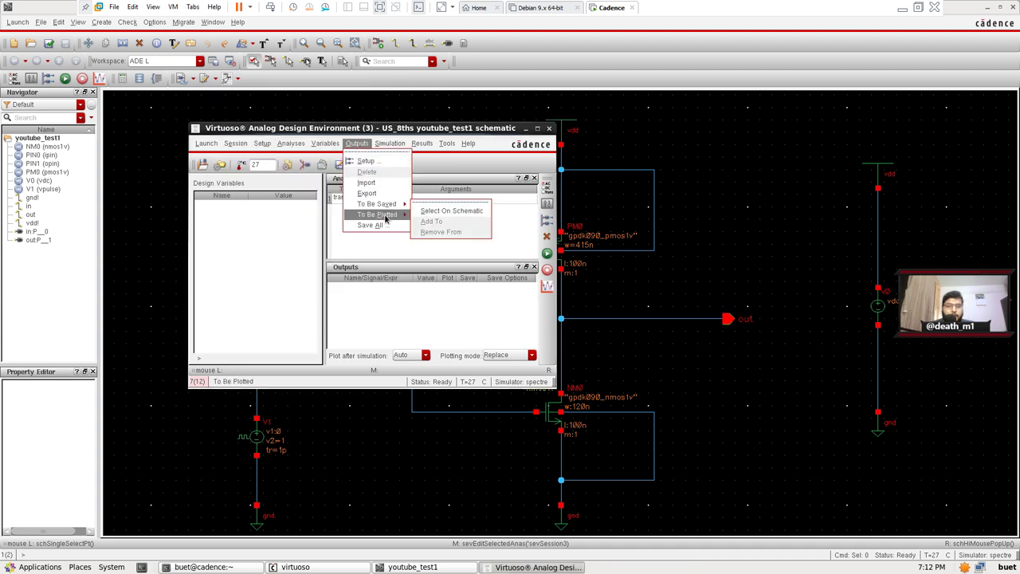
click(445, 222)
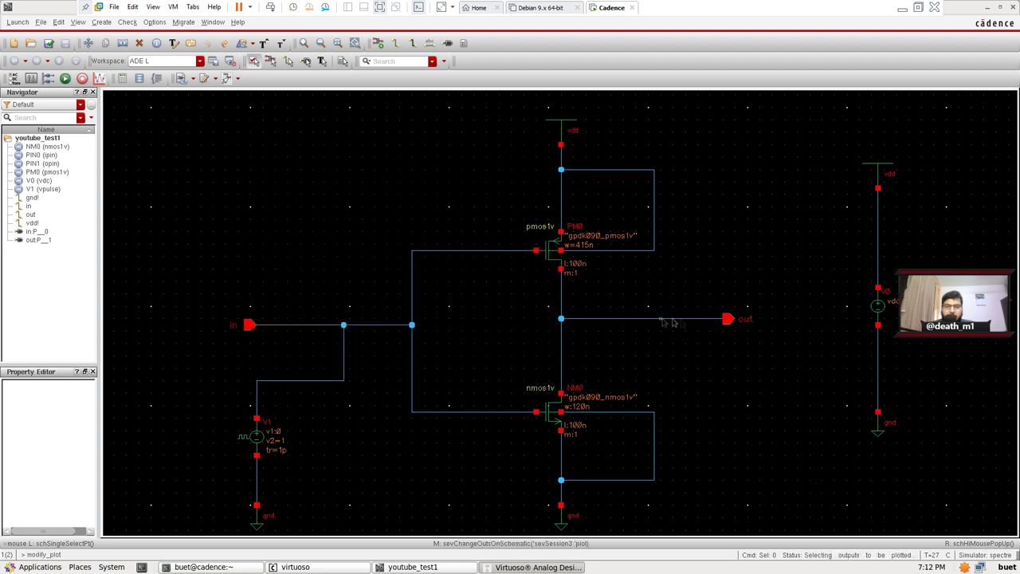
click(729, 321)
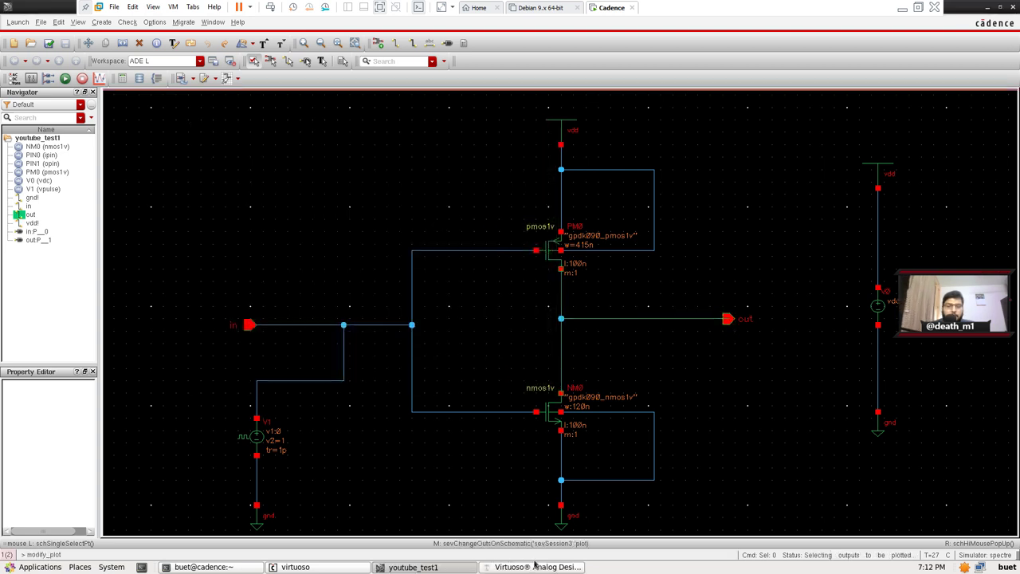
click(488, 565)
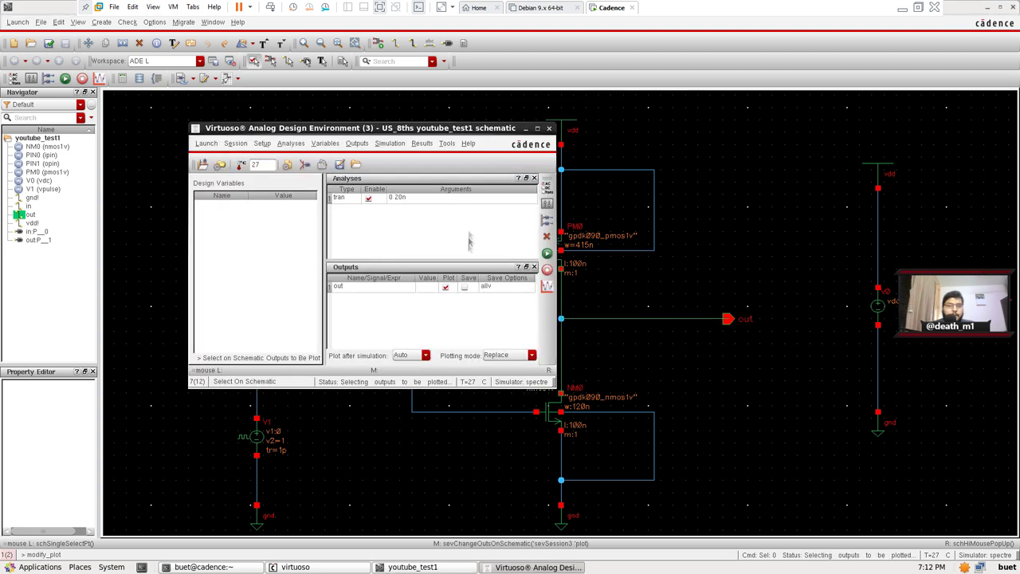
Run the transient simulation, view the out waveform enlarged and close the plot
click(547, 254)
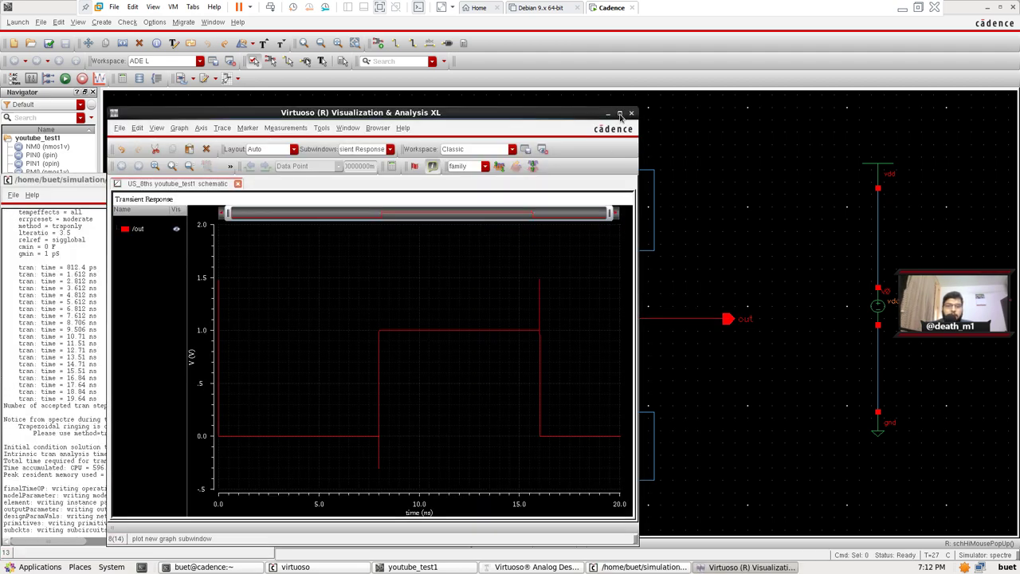
click(621, 116)
click(1014, 8)
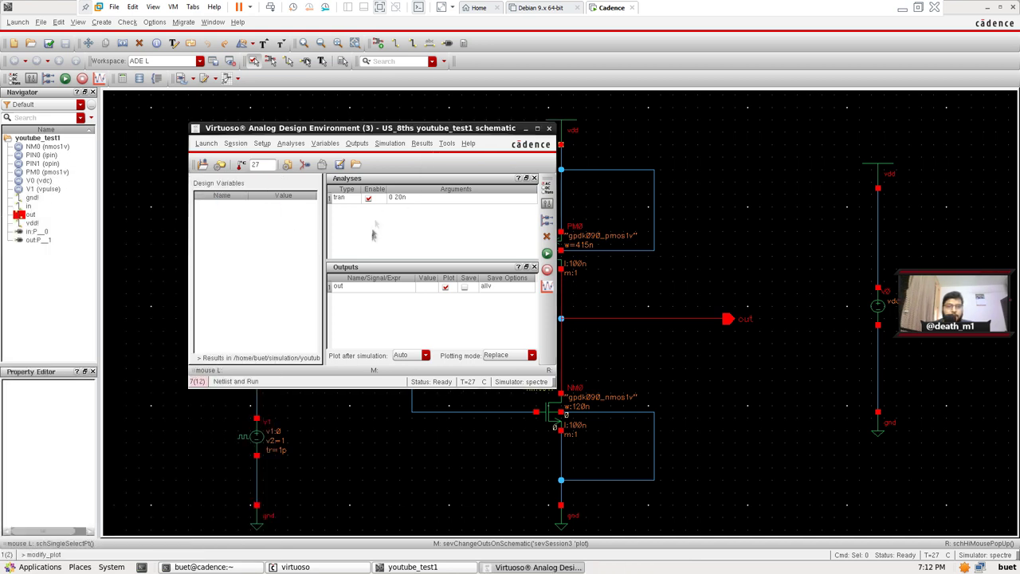
click(352, 145)
mouse_move(382, 216)
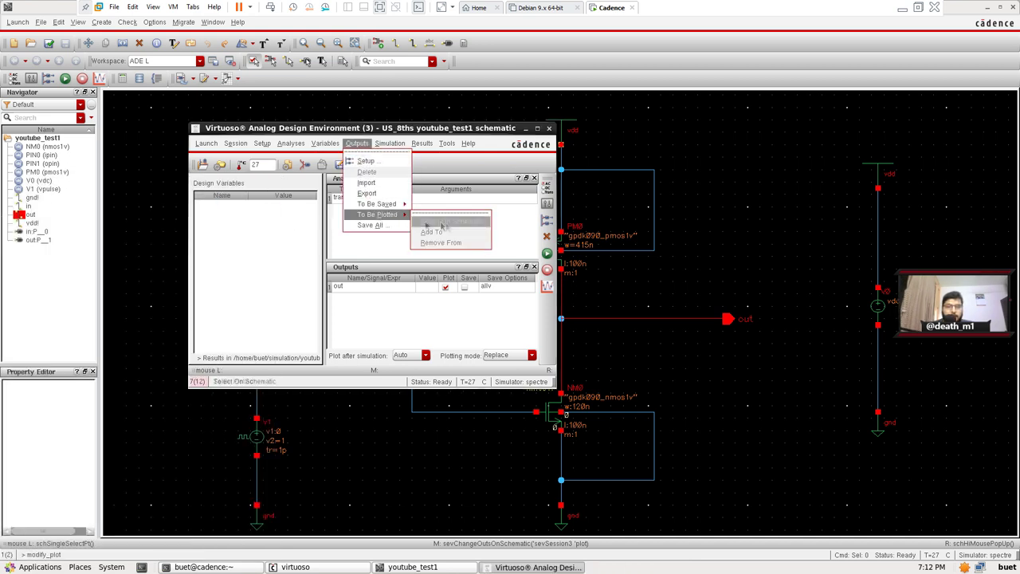
click(447, 221)
click(256, 430)
key(Escape)
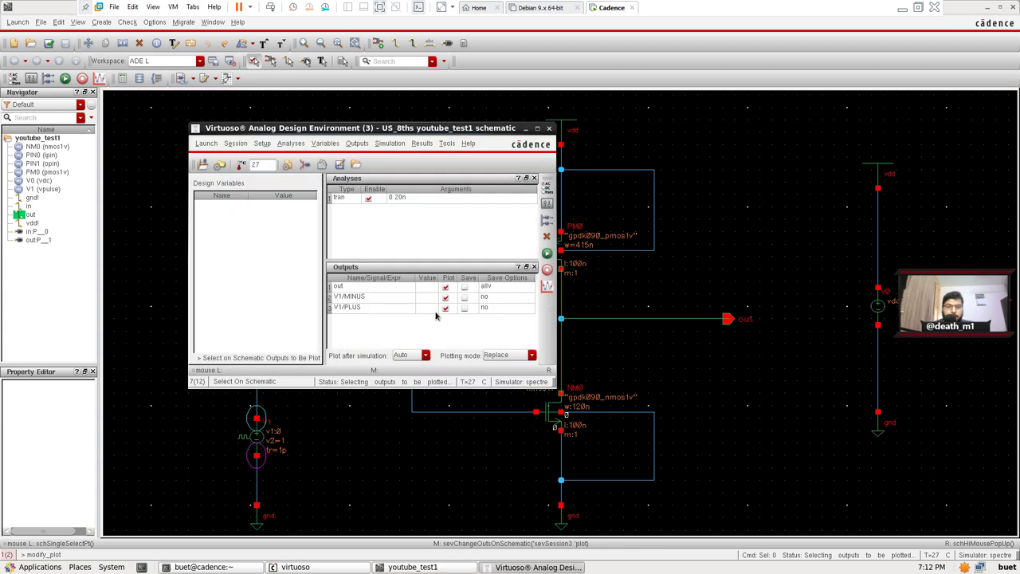
click(445, 300)
key(Delete)
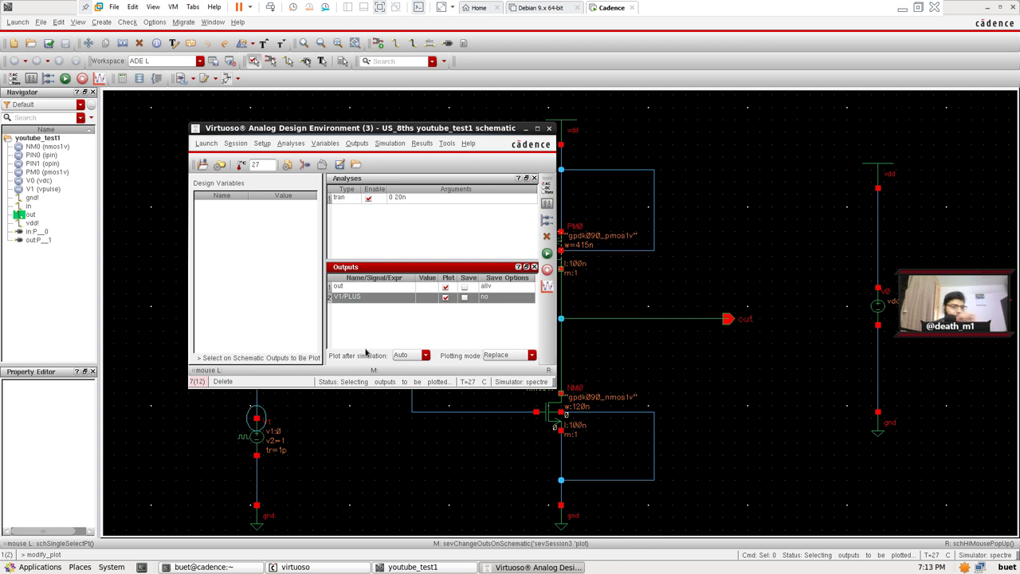
click(547, 237)
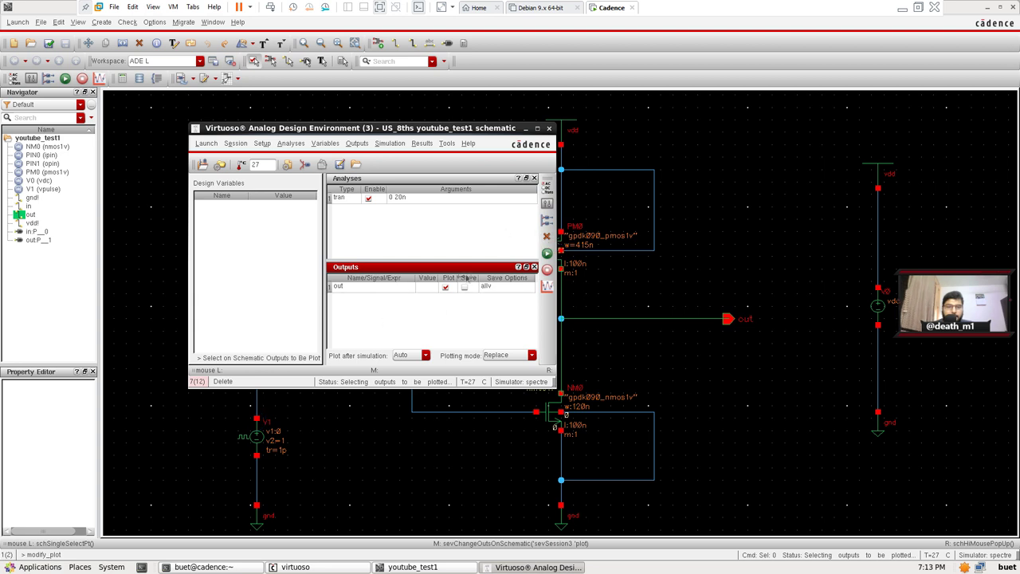
Add the in net to the outputs to be plotted, and rerun the transient simulation with the plot window enlarged
click(356, 143)
mouse_move(388, 214)
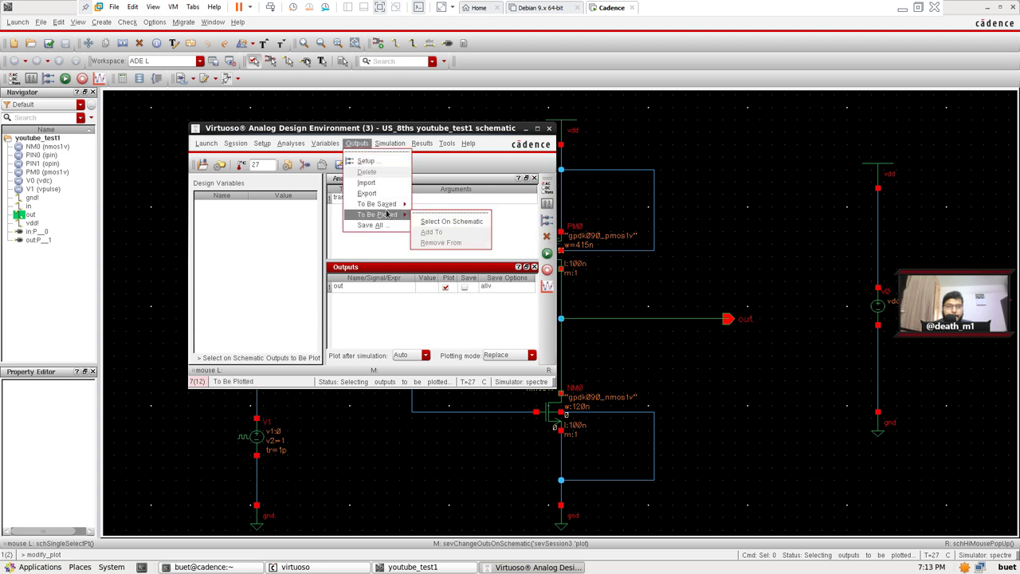
click(439, 223)
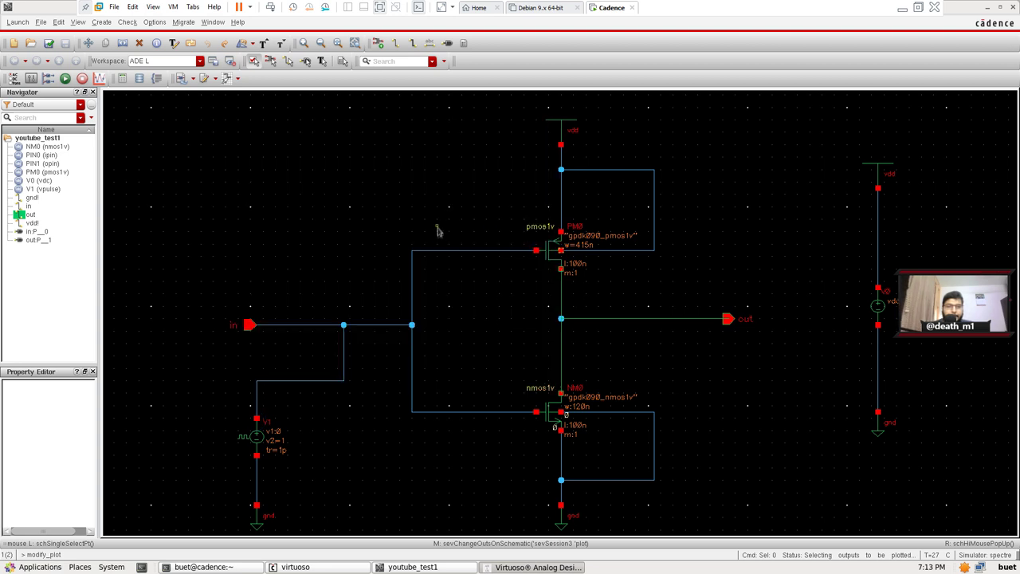
click(250, 326)
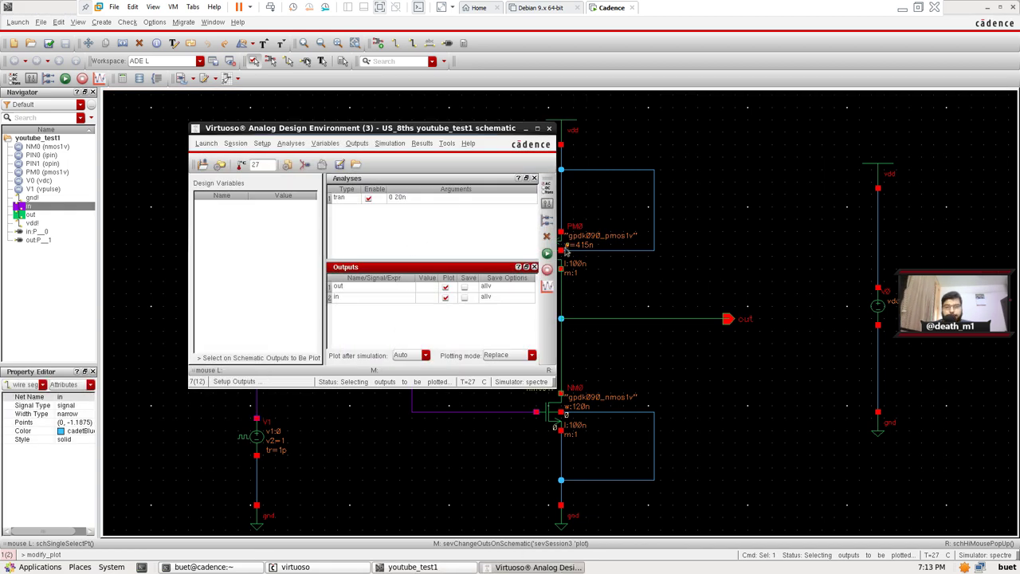
click(547, 253)
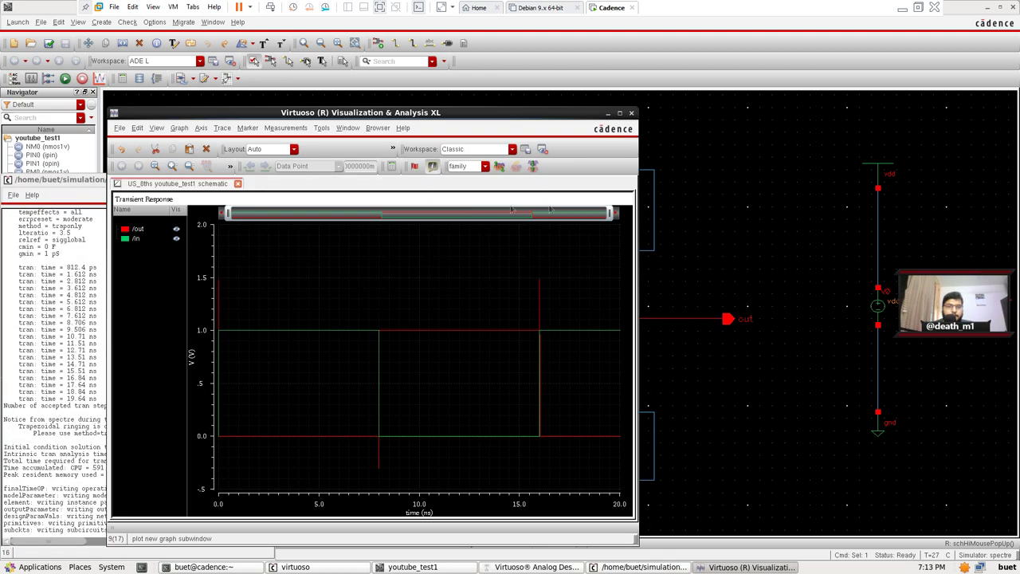
click(619, 112)
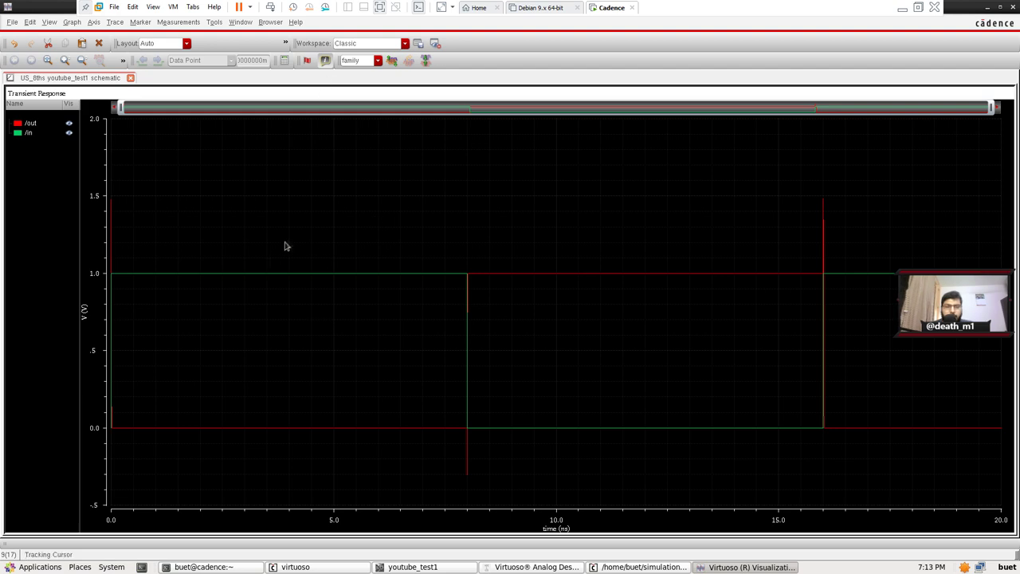
Split the transient response graph so that the out and in traces each have their own strip
right_click(333, 185)
click(305, 167)
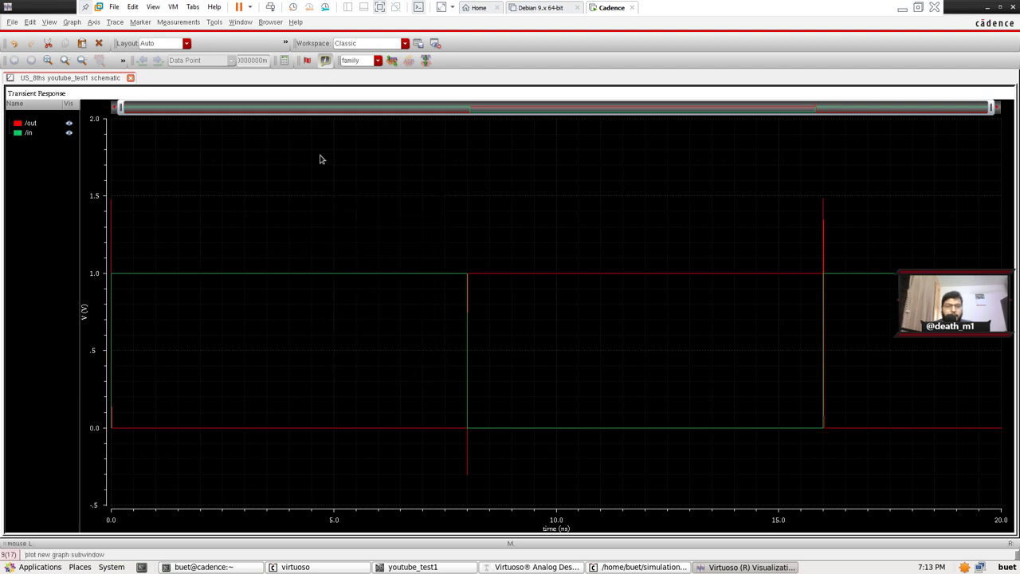
right_click(372, 185)
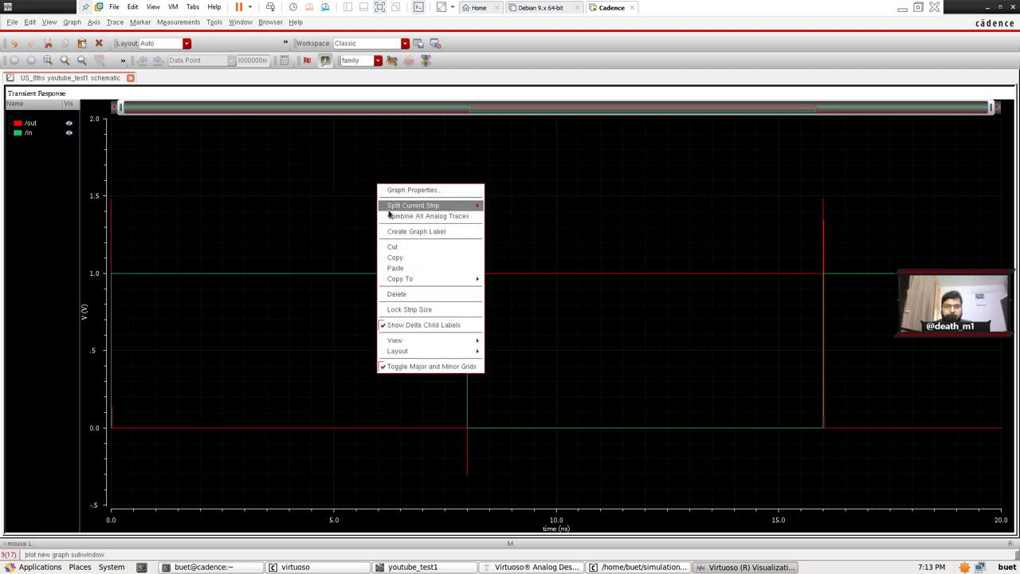
mouse_move(436, 206)
click(503, 207)
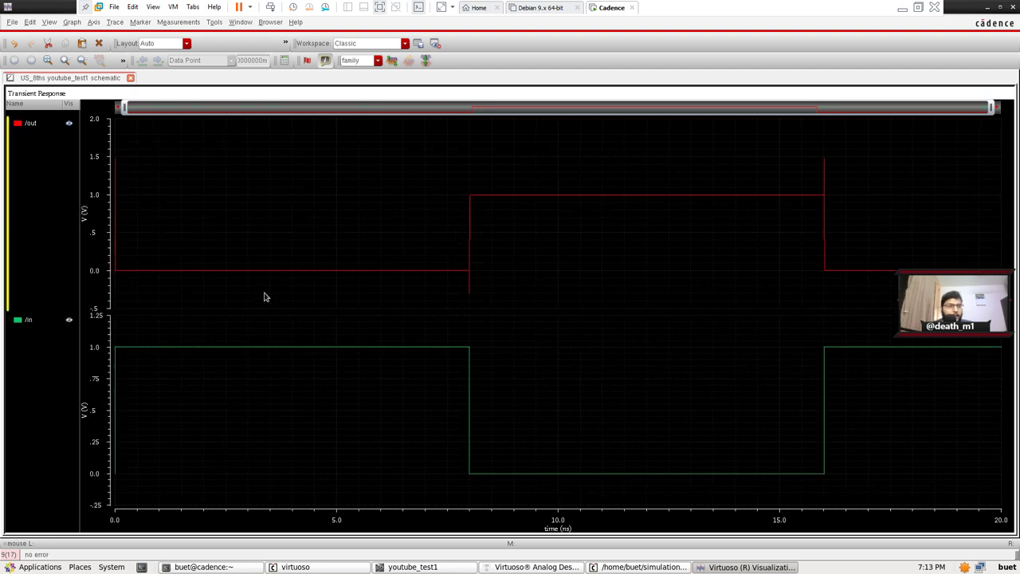
Highlight the out and in traces in turn to compare their levels, and move the in strip above the out strip
mouse_move(355, 349)
mouse_move(298, 271)
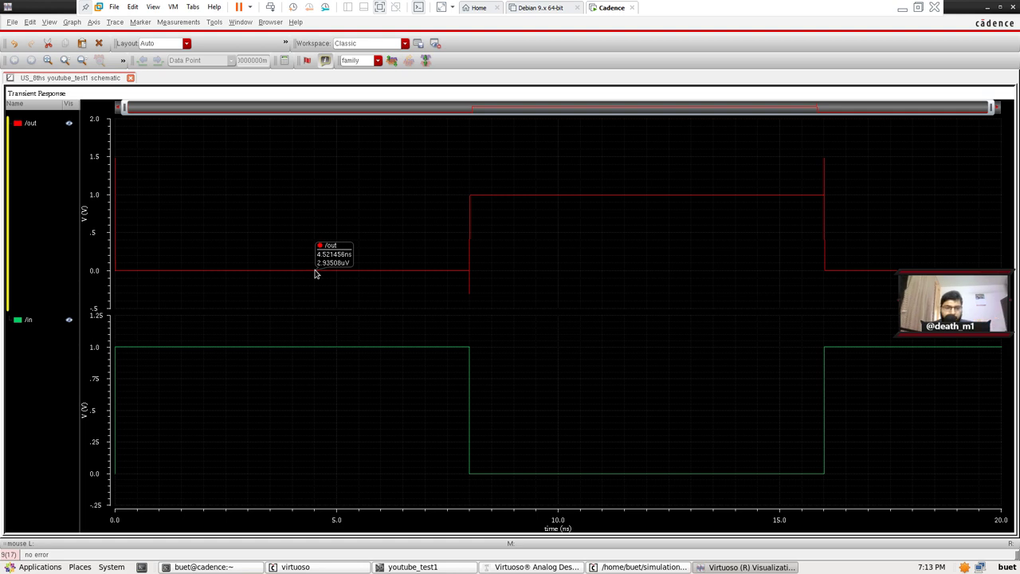
click(315, 274)
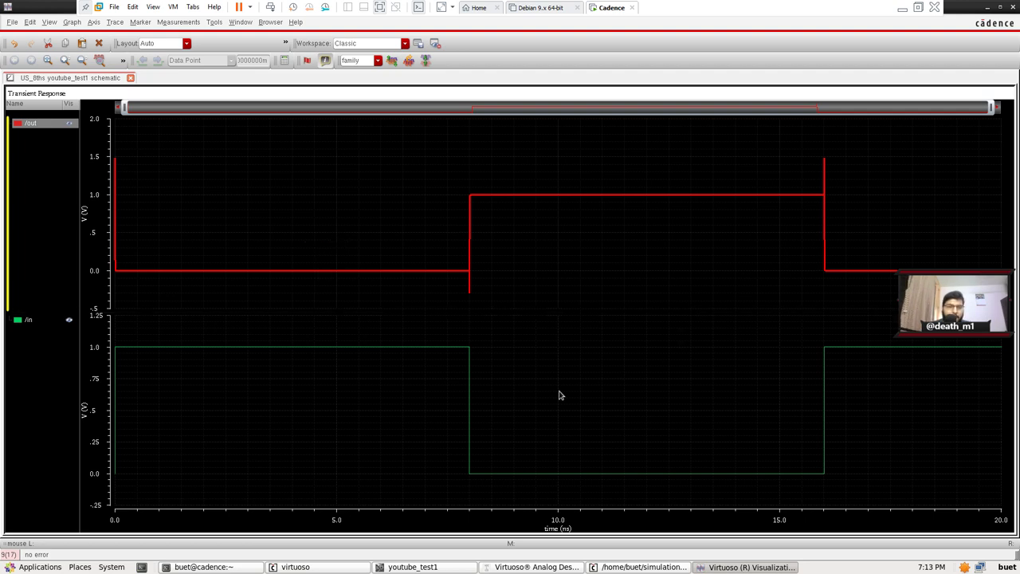
click(592, 475)
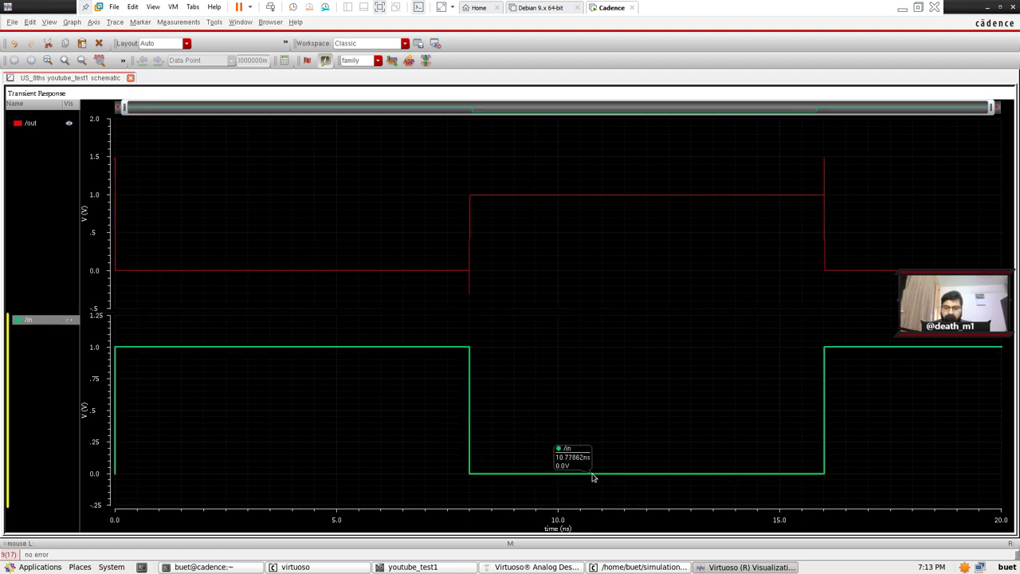
click(626, 197)
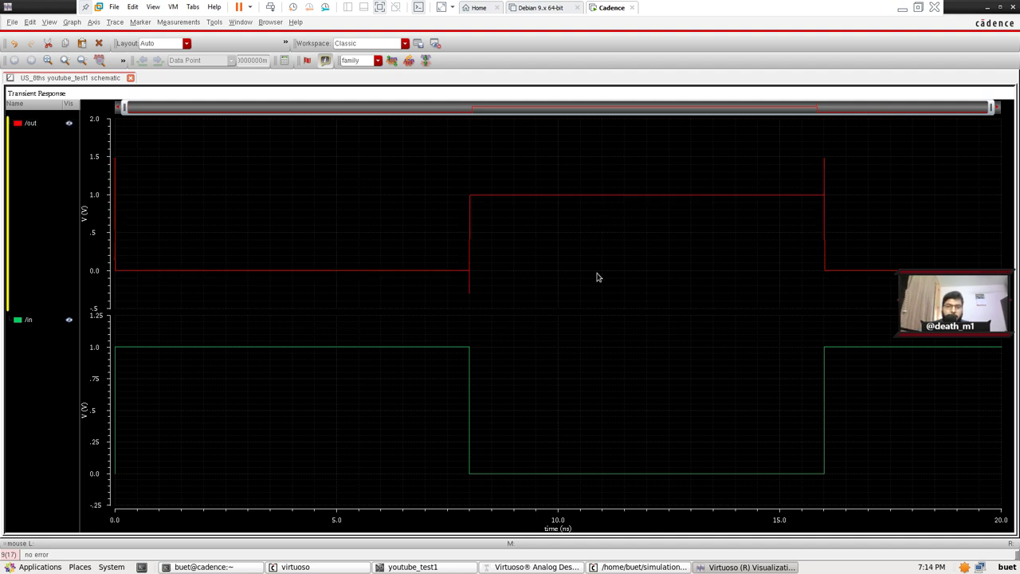
drag(342, 183, 587, 359)
click(233, 209)
Create a horizontal marker at Y position 0.5 on the in trace's strip, with its display set to on
click(139, 21)
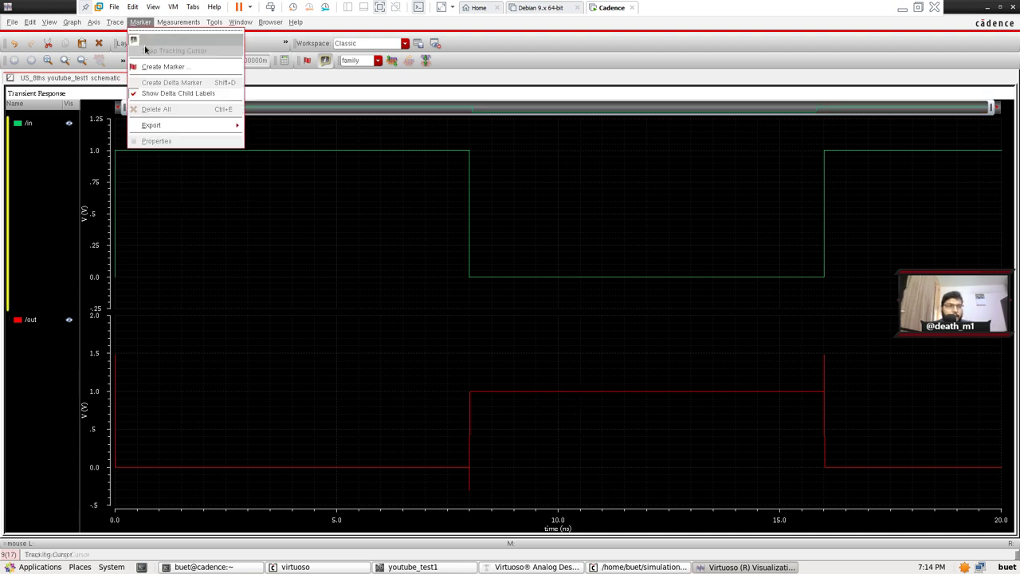
click(149, 68)
click(450, 239)
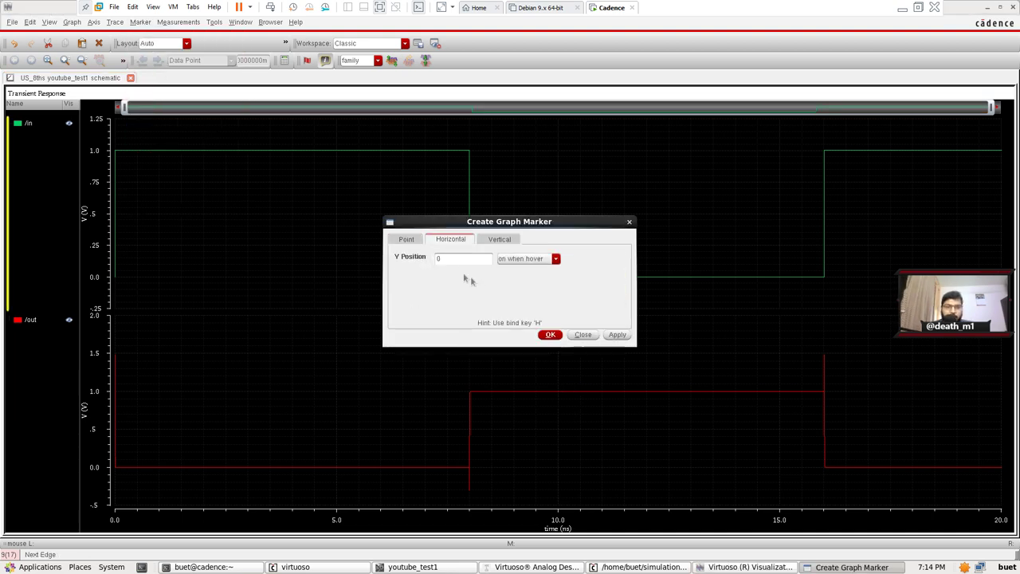
click(457, 259)
text(.5)
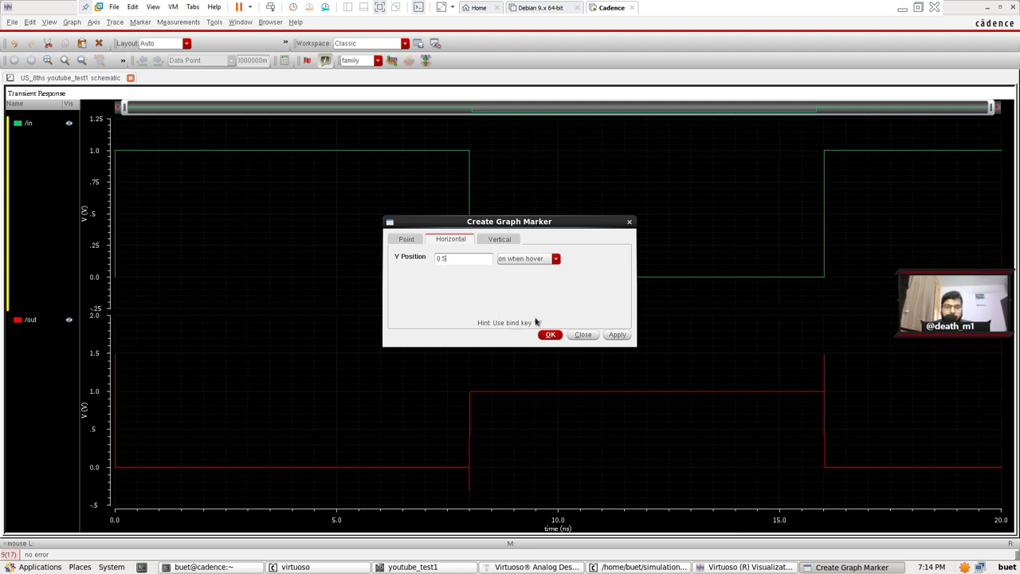
click(544, 260)
click(522, 279)
click(550, 334)
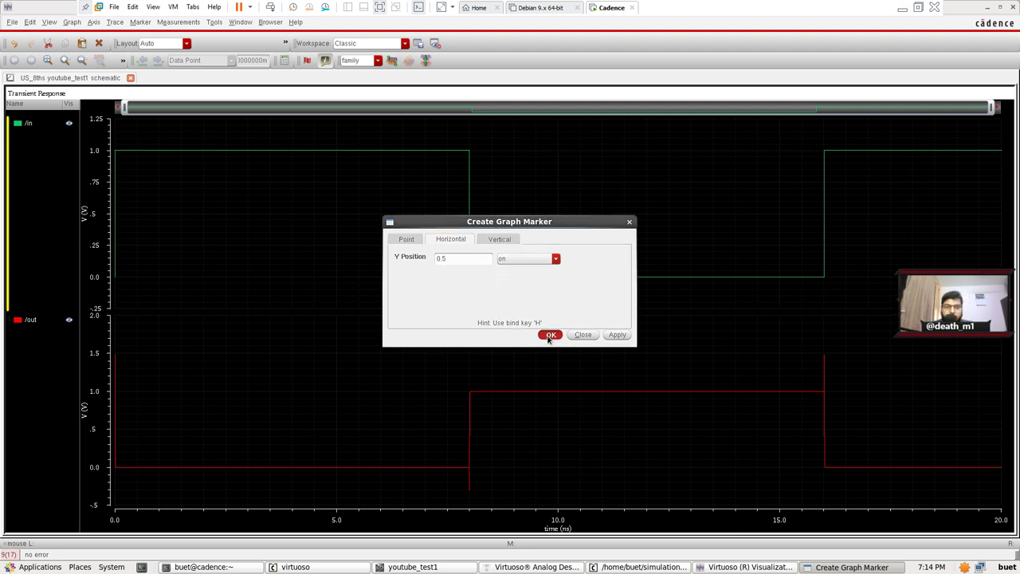
Create a horizontal marker at Y position 0.5 on the out trace's strip, with its display set to on
click(140, 22)
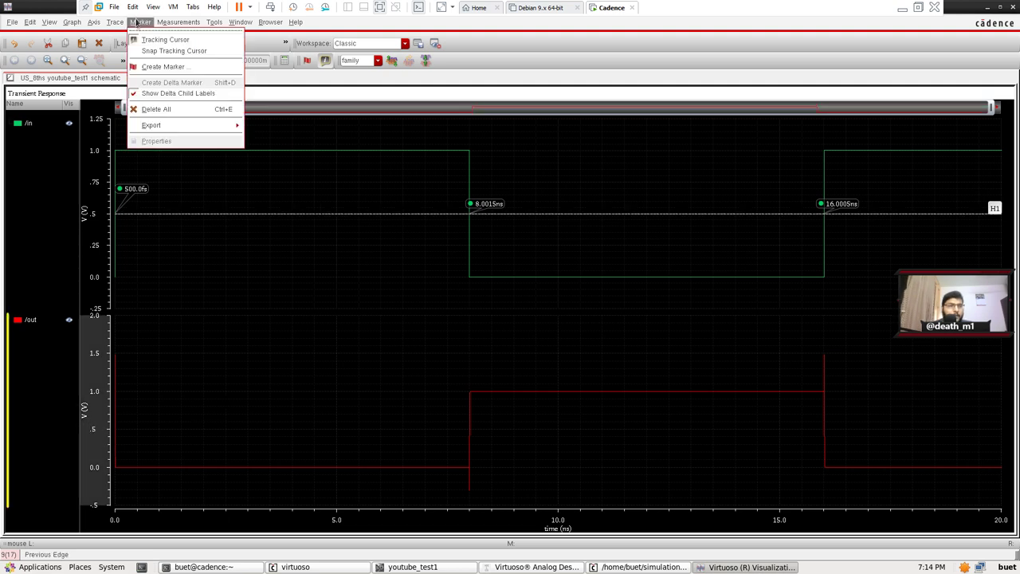
click(213, 66)
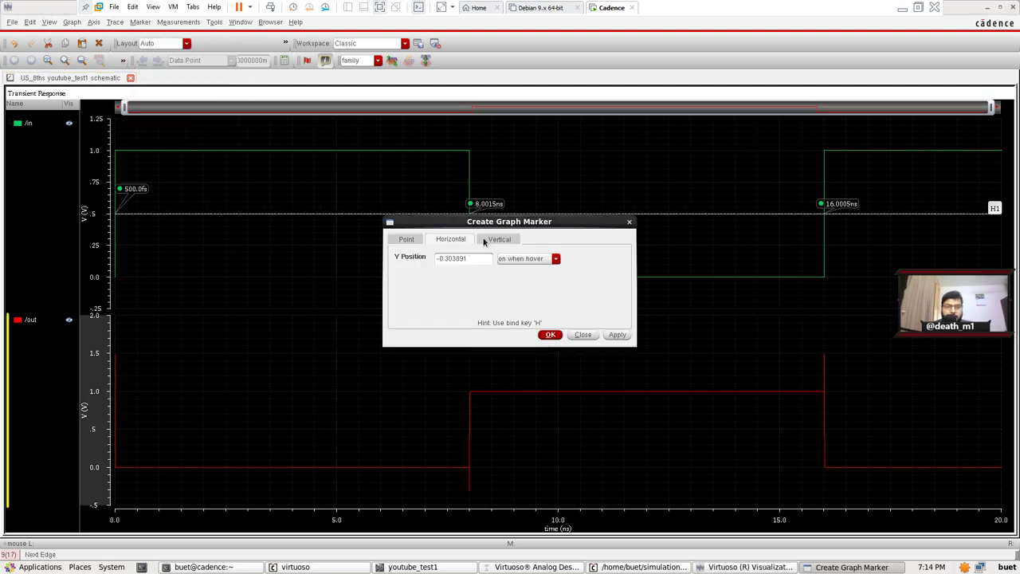
text(0.5)
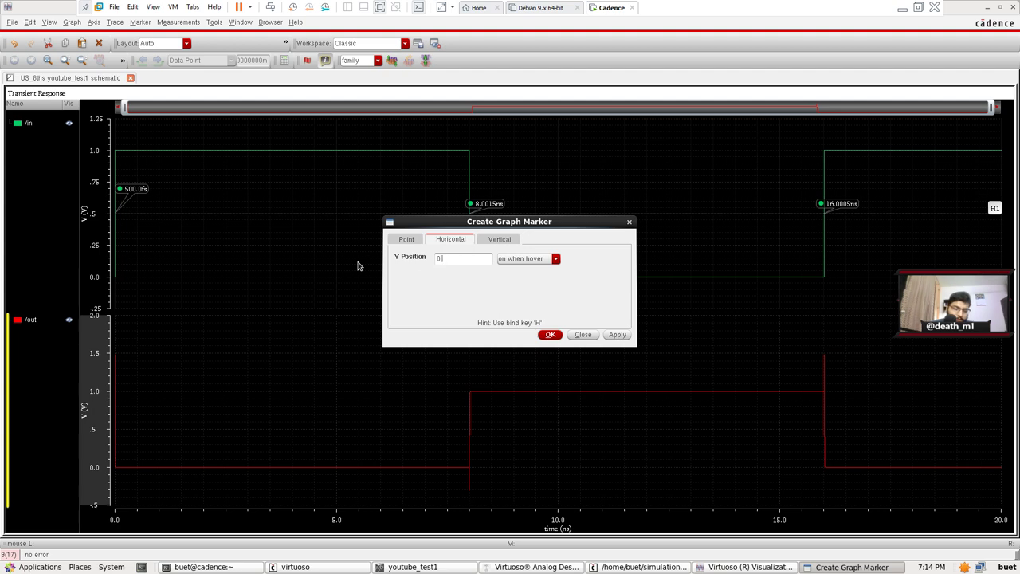
click(528, 258)
click(514, 284)
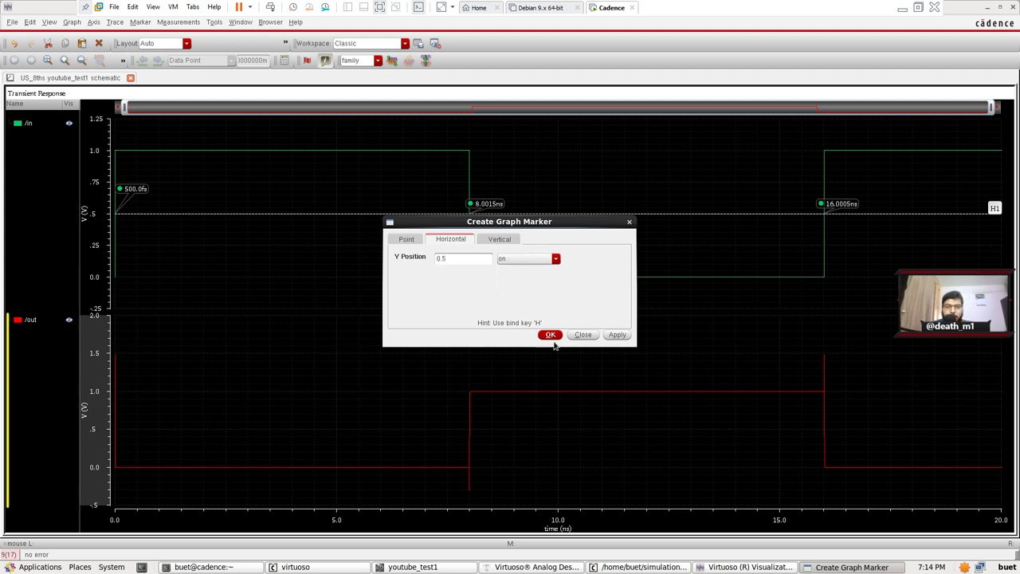
click(550, 334)
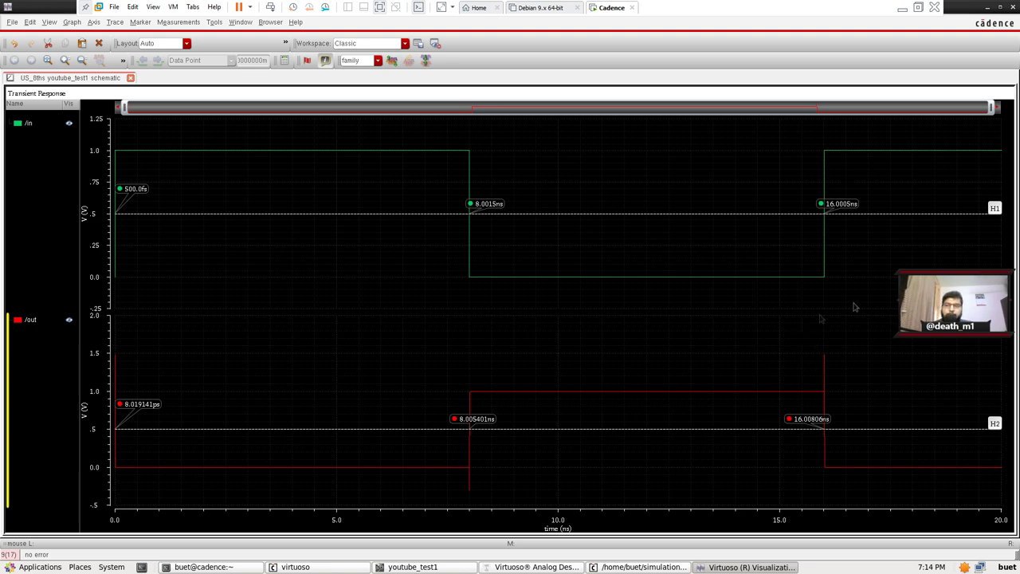
Close the waveform plot, the simulation log, the Analog Design Environment and the youtube_test1 schematic
click(1013, 11)
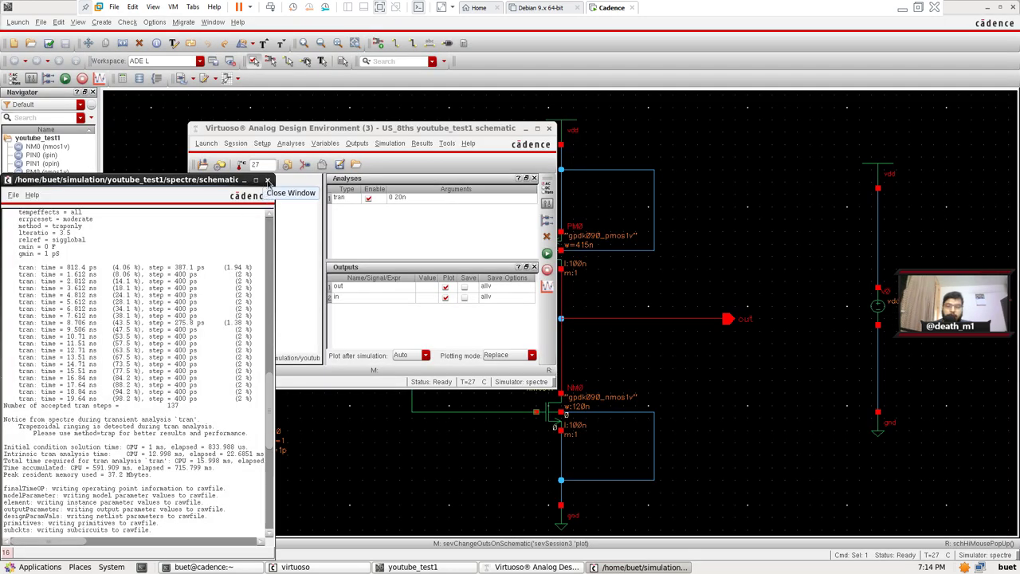
click(268, 181)
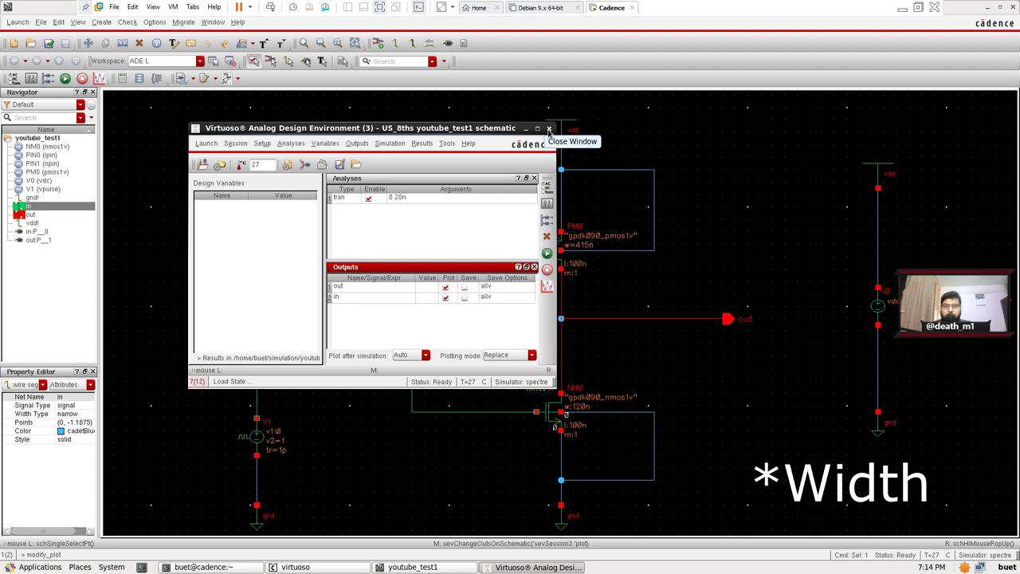
click(548, 128)
click(126, 57)
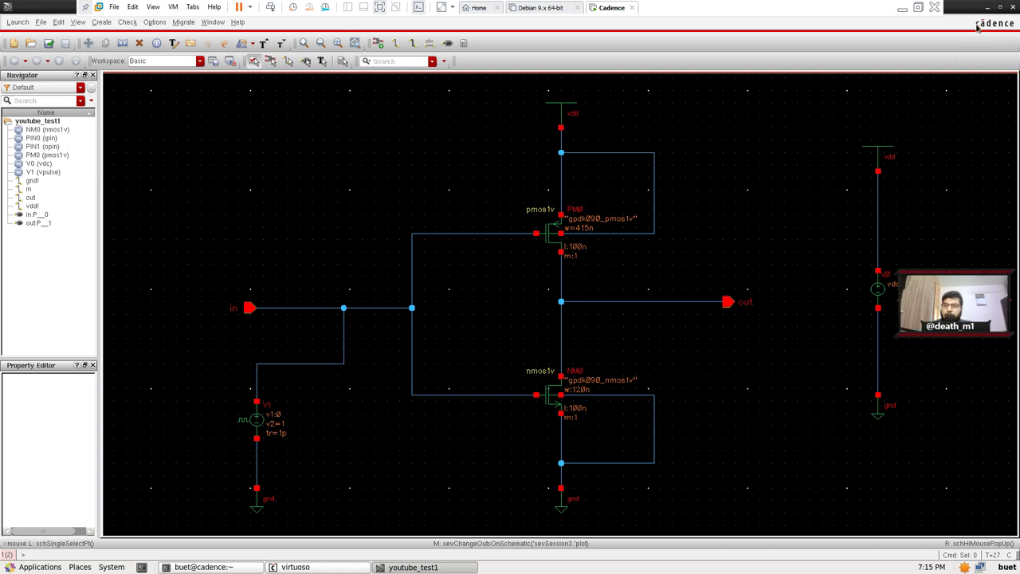
click(1013, 8)
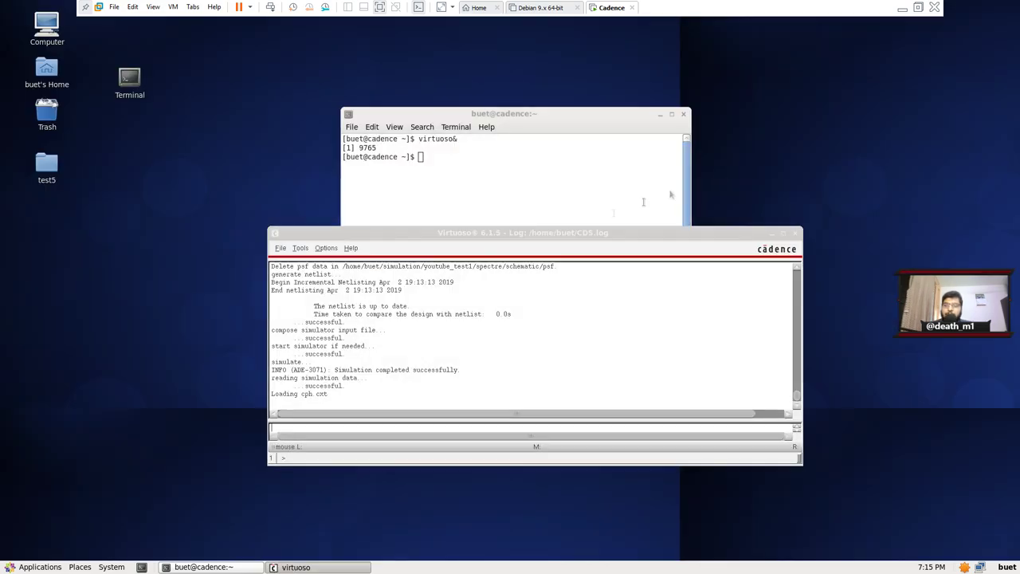